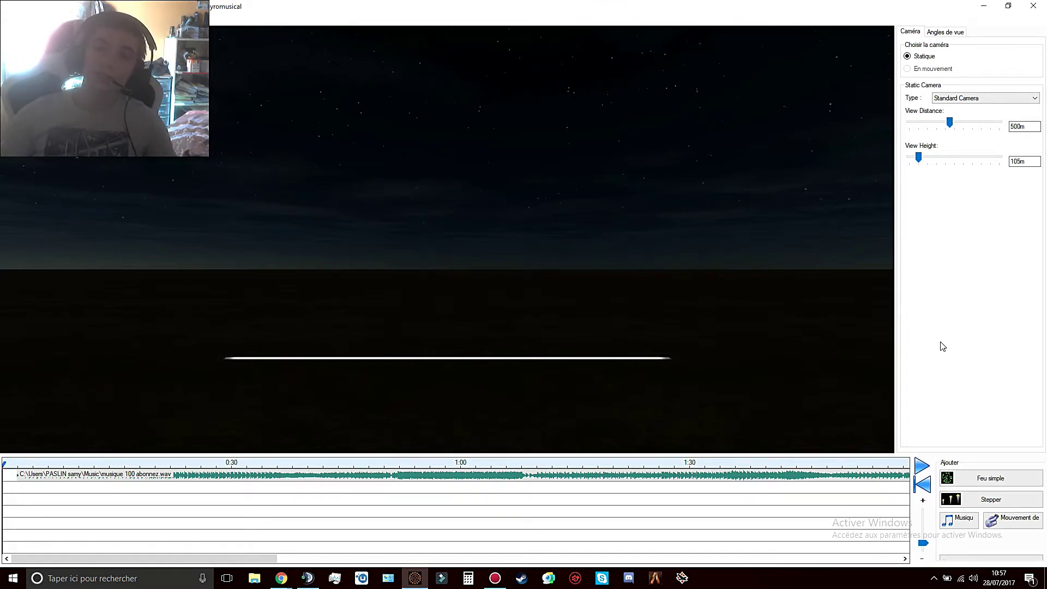
Switch to the browser and search 3D Warehouse for "tour eiffel" models
{"action": "left_click_drag", "start_coordinate": [1046, 126], "coordinate": [381, 3]}
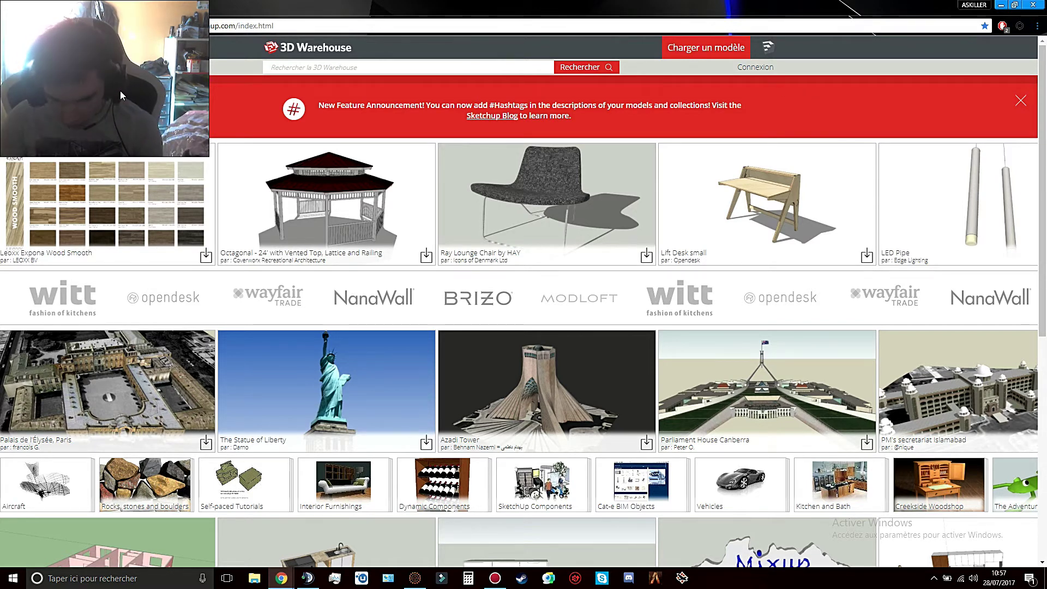
{"action": "type", "text": "tour eiffel"}
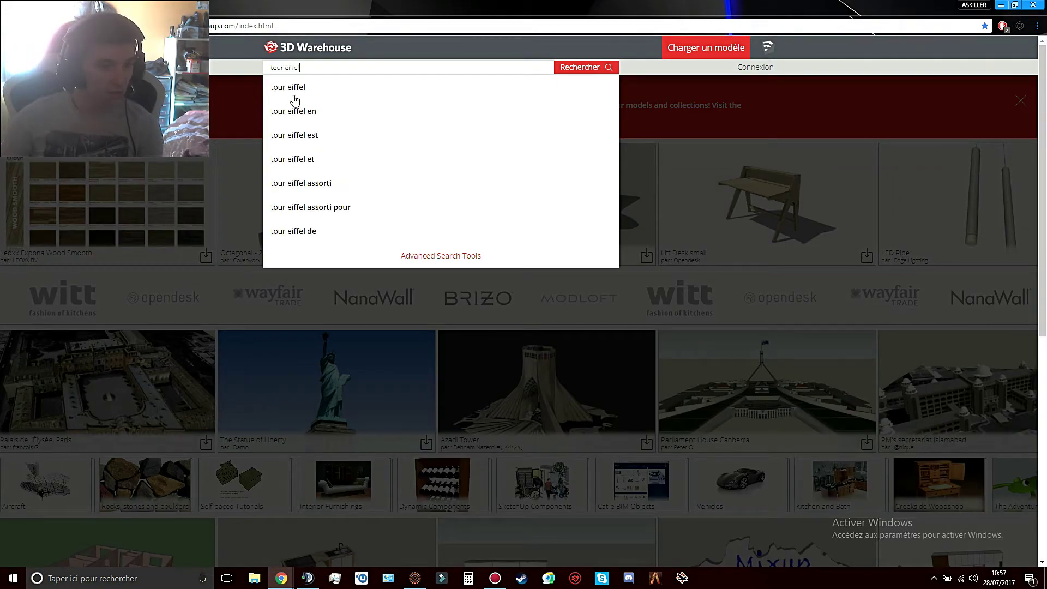
{"action": "left_click", "coordinate": [294, 90]}
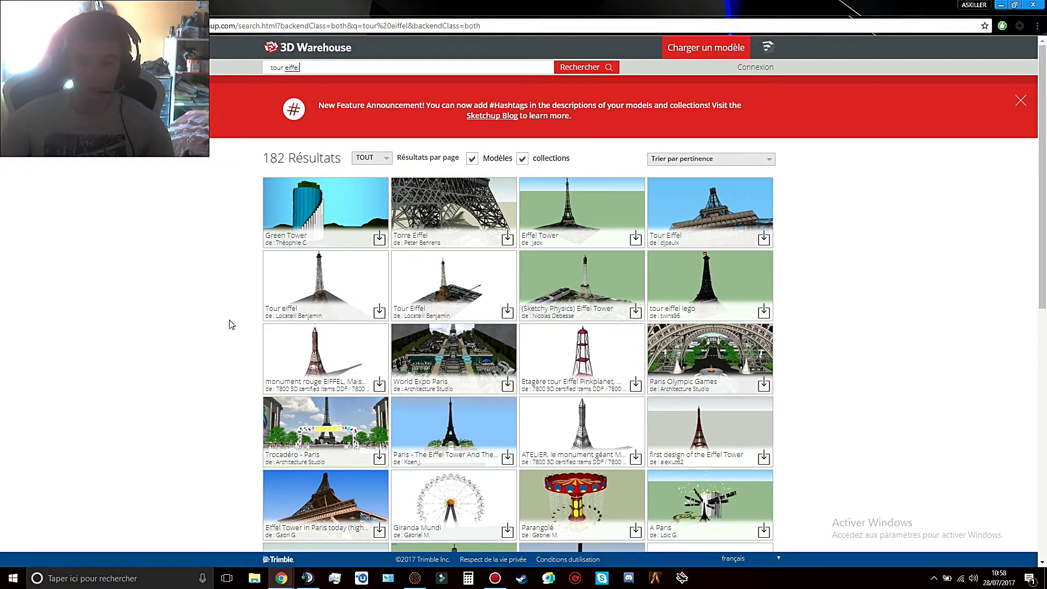
{"action": "scroll", "coordinate": [180, 316], "scroll_direction": "down", "scroll_amount": 5}
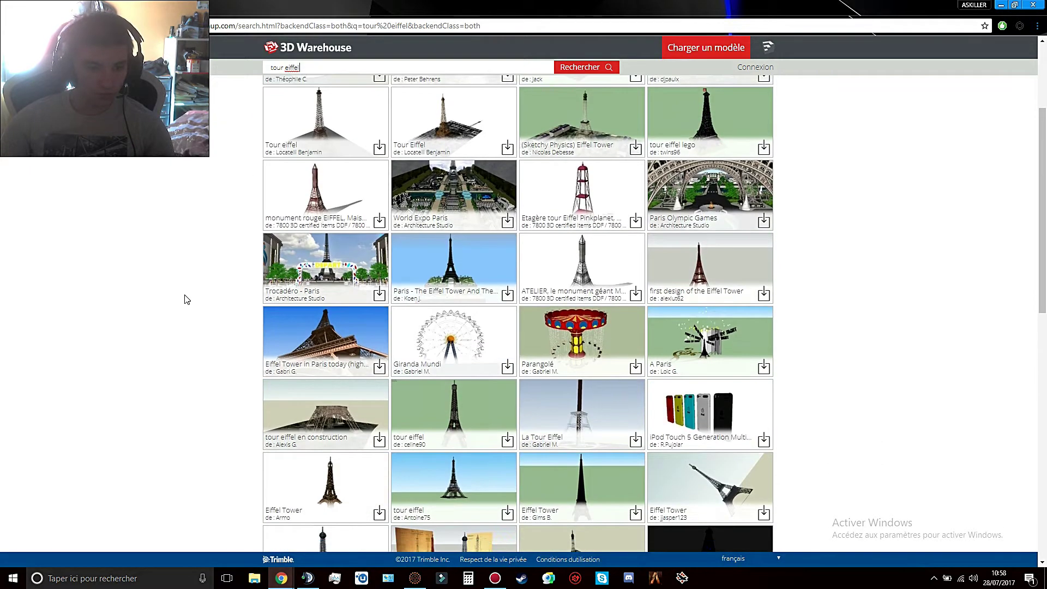
{"action": "scroll", "coordinate": [189, 302], "scroll_direction": "down", "scroll_amount": 2}
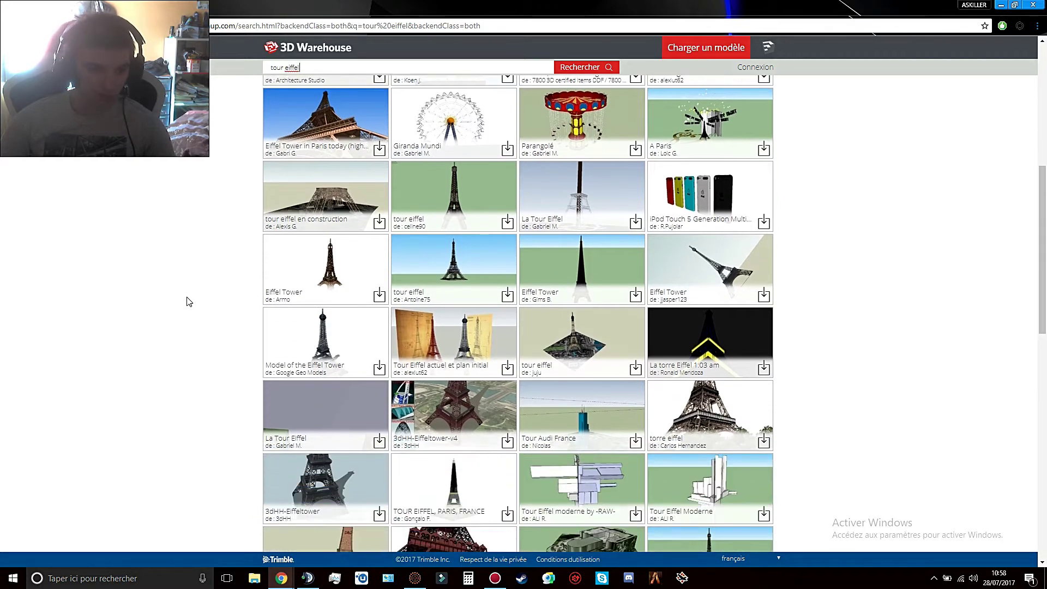
Check the download formats of the brown "Eiffel Tower" model, and return to the search results
{"action": "left_click", "coordinate": [346, 272]}
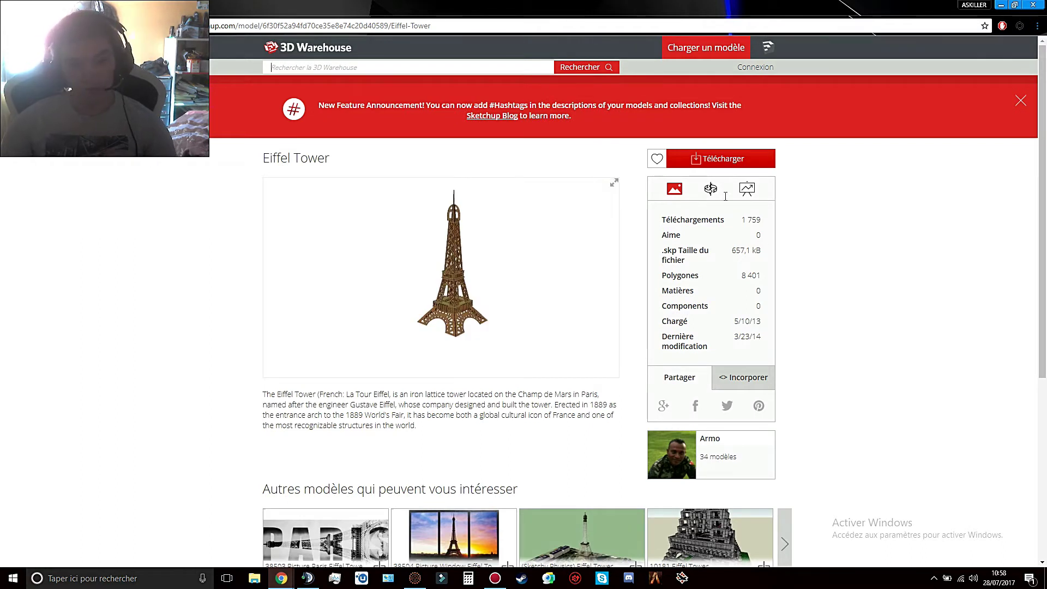
{"action": "left_click", "coordinate": [714, 162]}
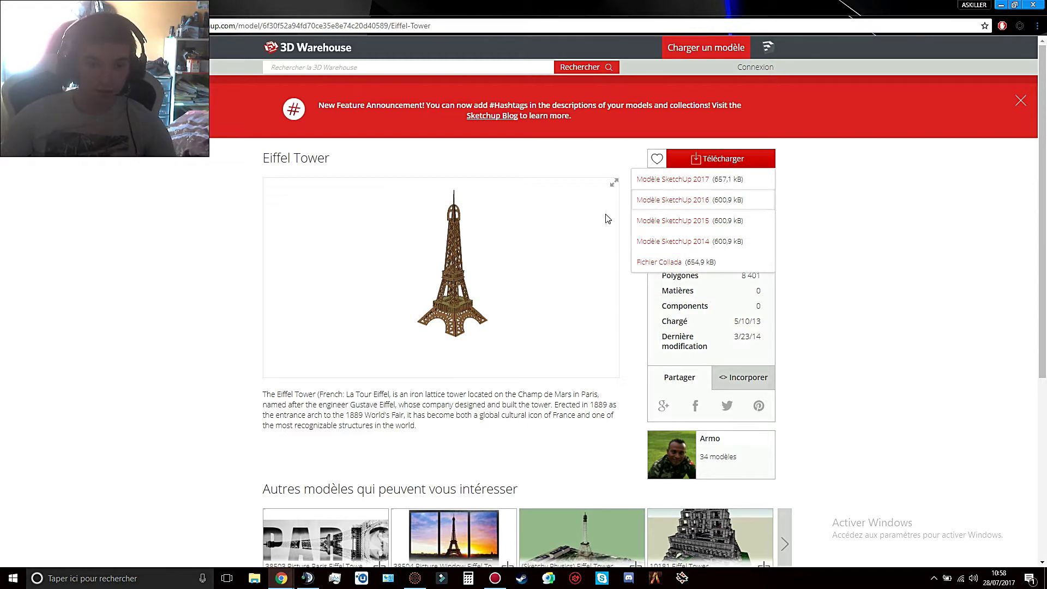
{"action": "left_click", "coordinate": [16, 25]}
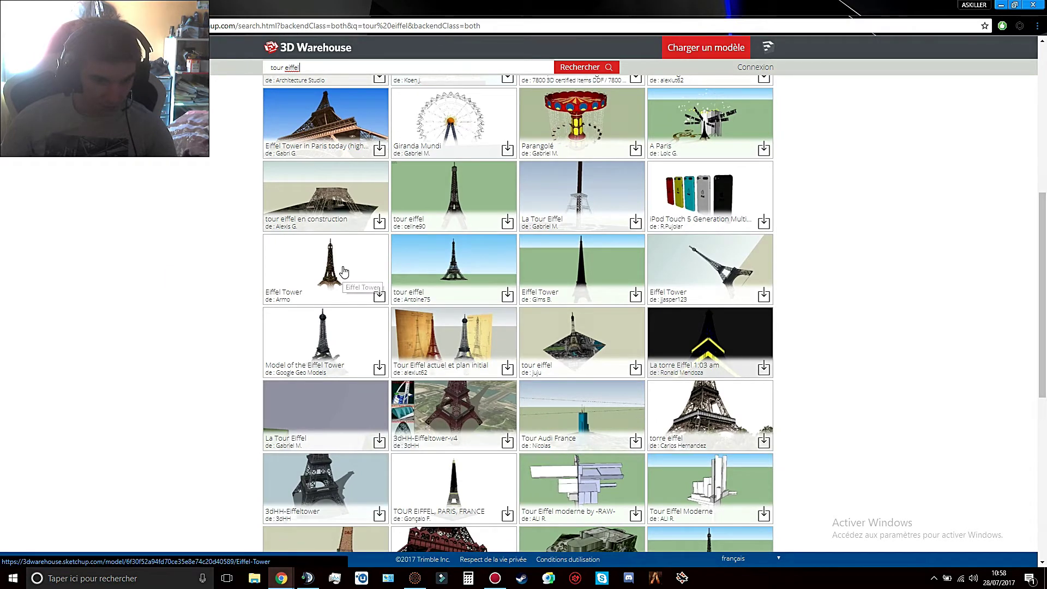
Check the download formats of the "tour eiffel" model shown against a blue sky, and return to the search results
{"action": "left_click", "coordinate": [480, 267]}
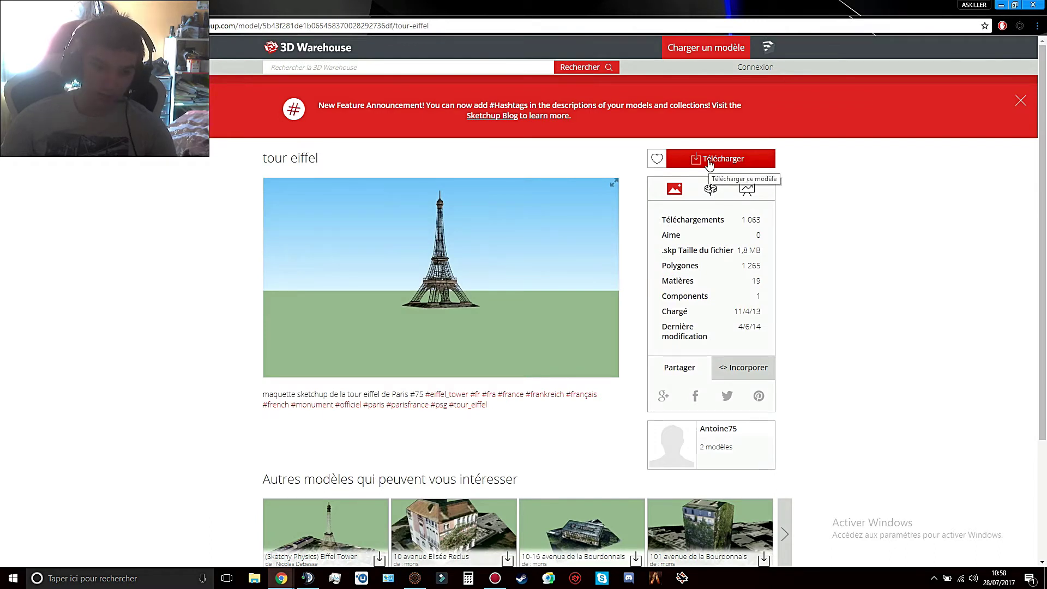
{"action": "left_click", "coordinate": [710, 160]}
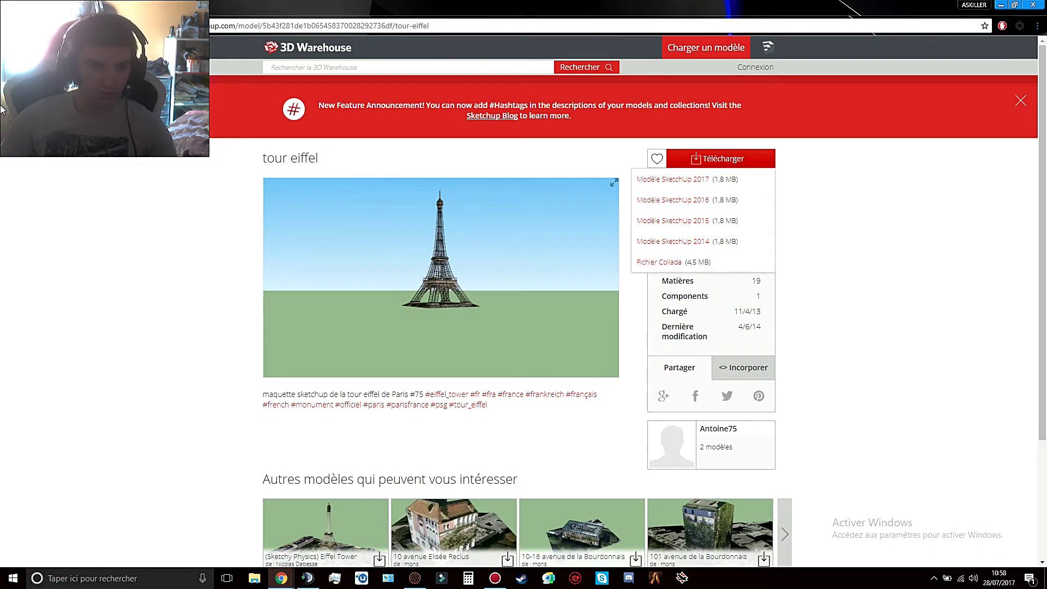
{"action": "key", "text": "alt+Left"}
Open the "Model of the Eiffel Tower" page and check its available download formats
{"action": "scroll", "coordinate": [256, 377], "scroll_direction": "down", "scroll_amount": 7}
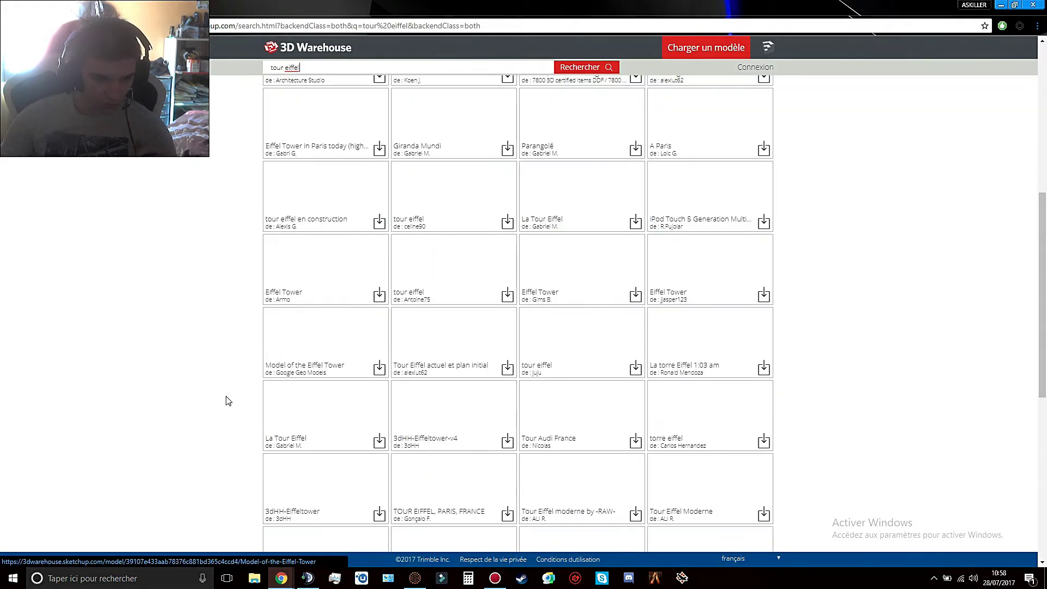
{"action": "left_click", "coordinate": [323, 343]}
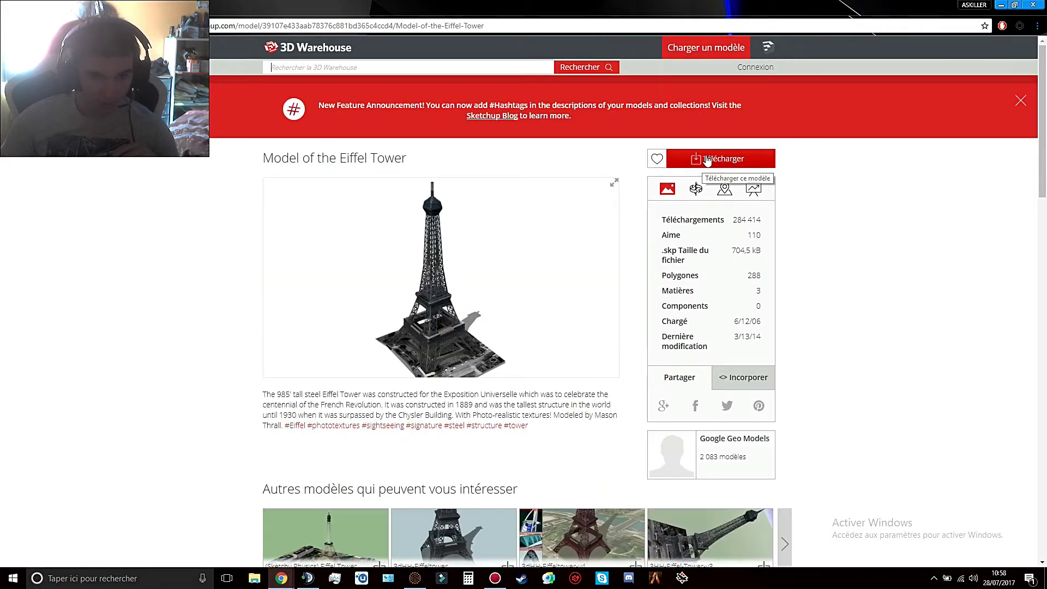
{"action": "left_click", "coordinate": [702, 161]}
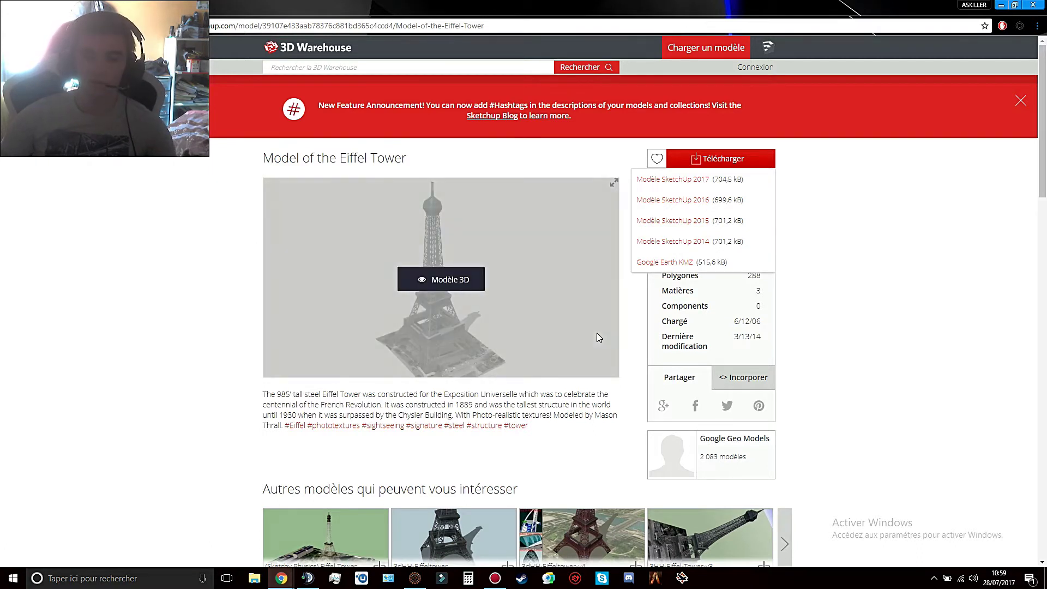
Switch back to FWsim and set the show's 3D scenery to "tour effeil"
{"action": "key", "text": "alt+Tab"}
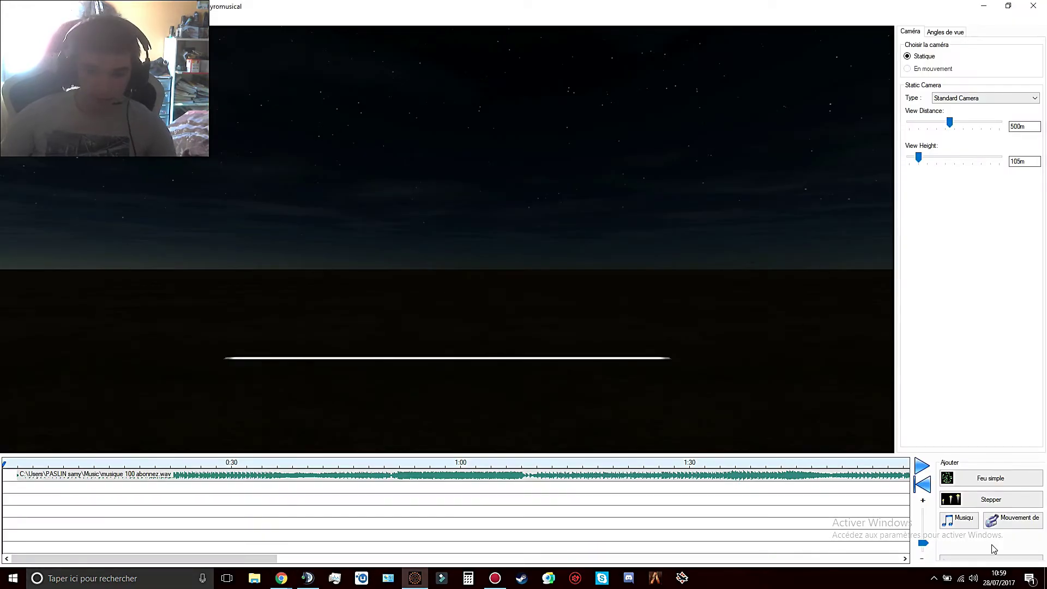
{"action": "left_click", "coordinate": [54, 25]}
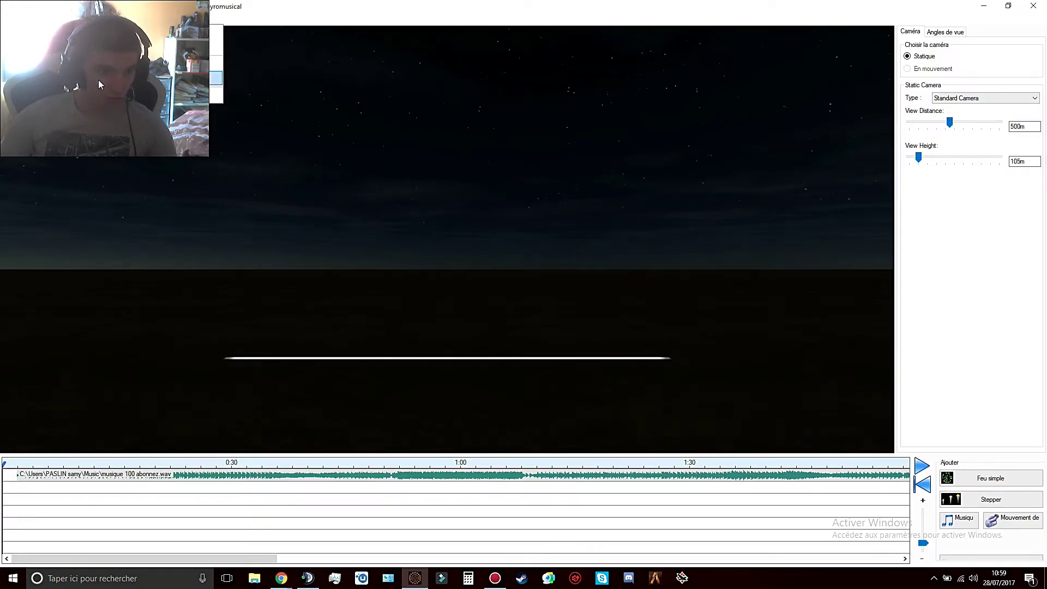
{"action": "left_click", "coordinate": [87, 95]}
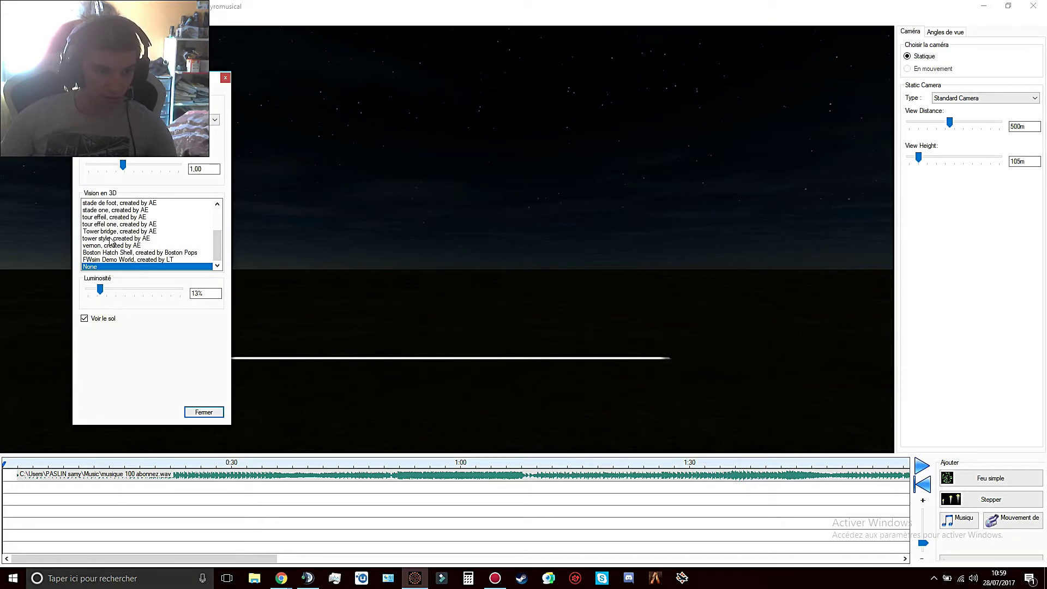
{"action": "scroll", "coordinate": [127, 236], "scroll_direction": "up", "scroll_amount": 2}
{"action": "scroll", "coordinate": [125, 236], "scroll_direction": "down", "scroll_amount": 2}
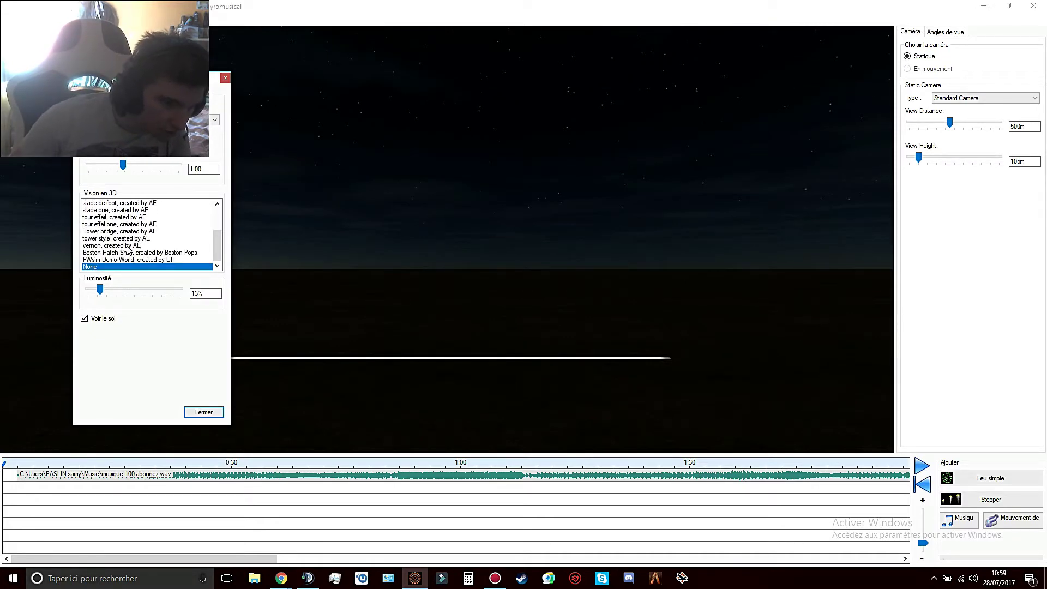
{"action": "left_click", "coordinate": [117, 224]}
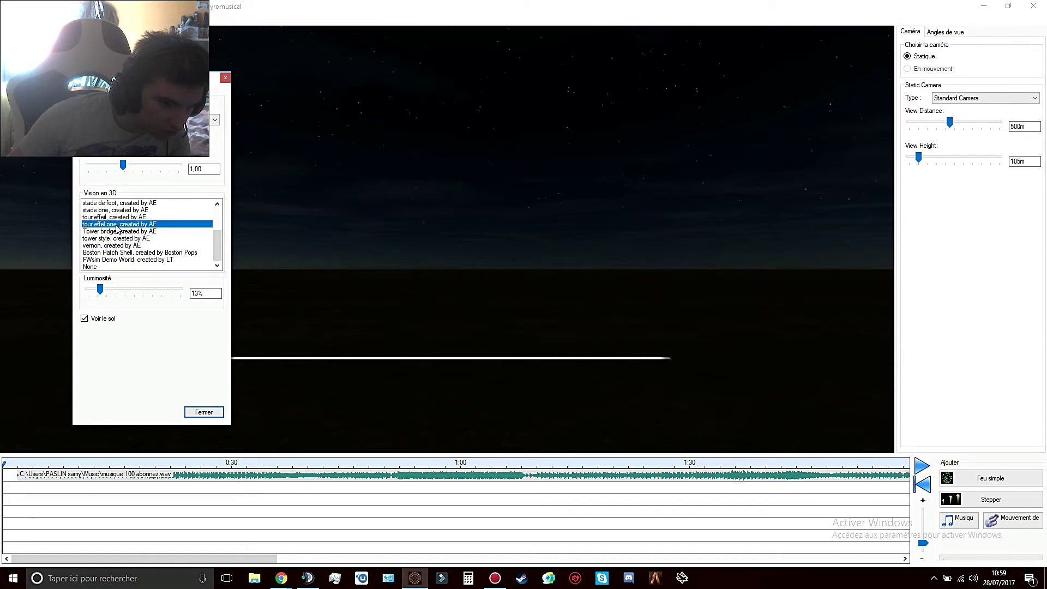
{"action": "left_click", "coordinate": [118, 219]}
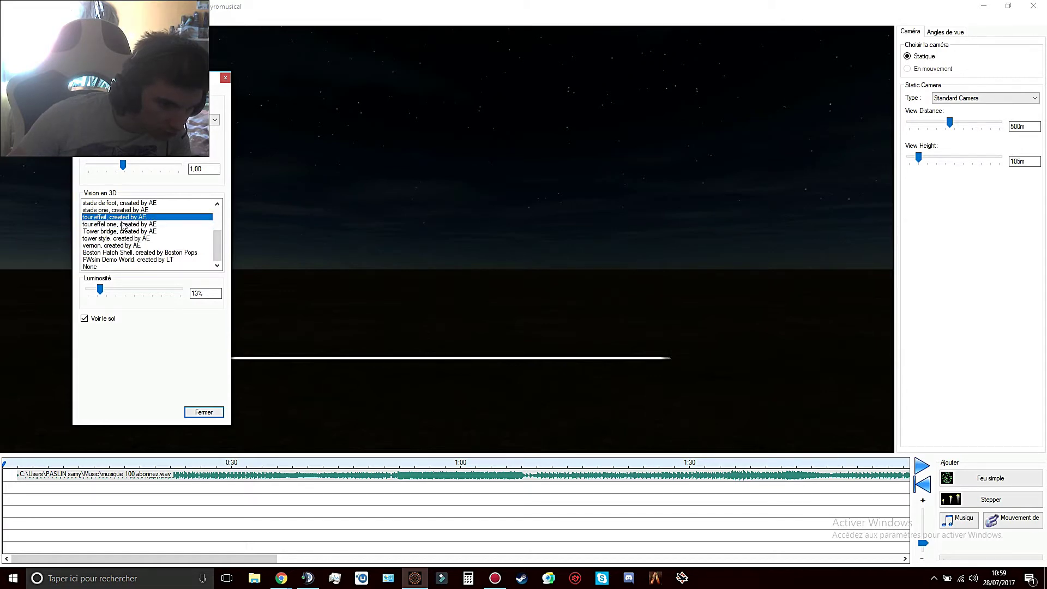
{"action": "left_click", "coordinate": [204, 412]}
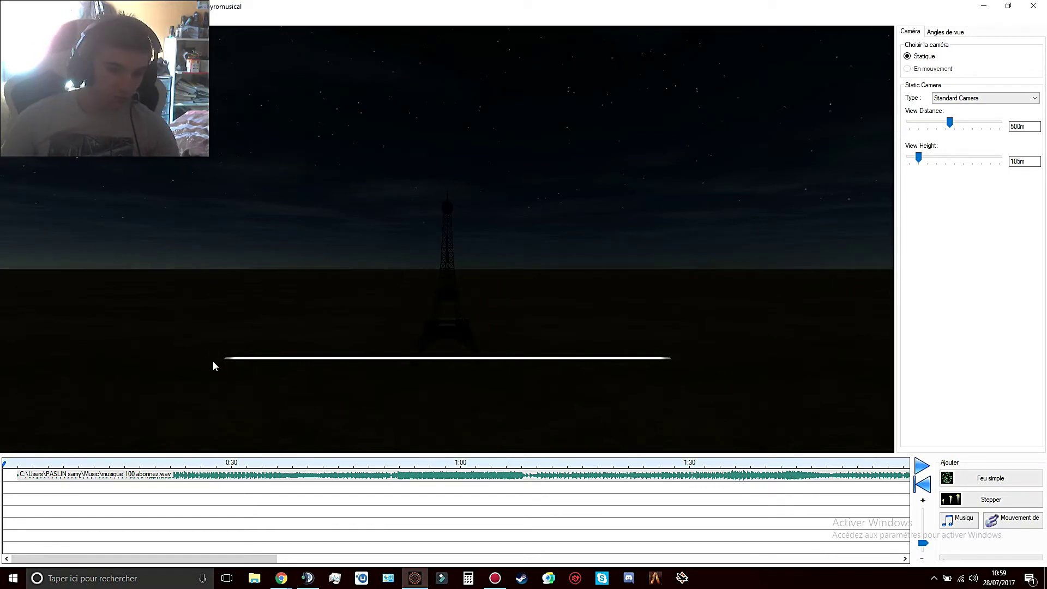
Set the background brightness to 1.80 and the 3D scenery's luminosity to 53%
{"action": "left_click", "coordinate": [84, 19]}
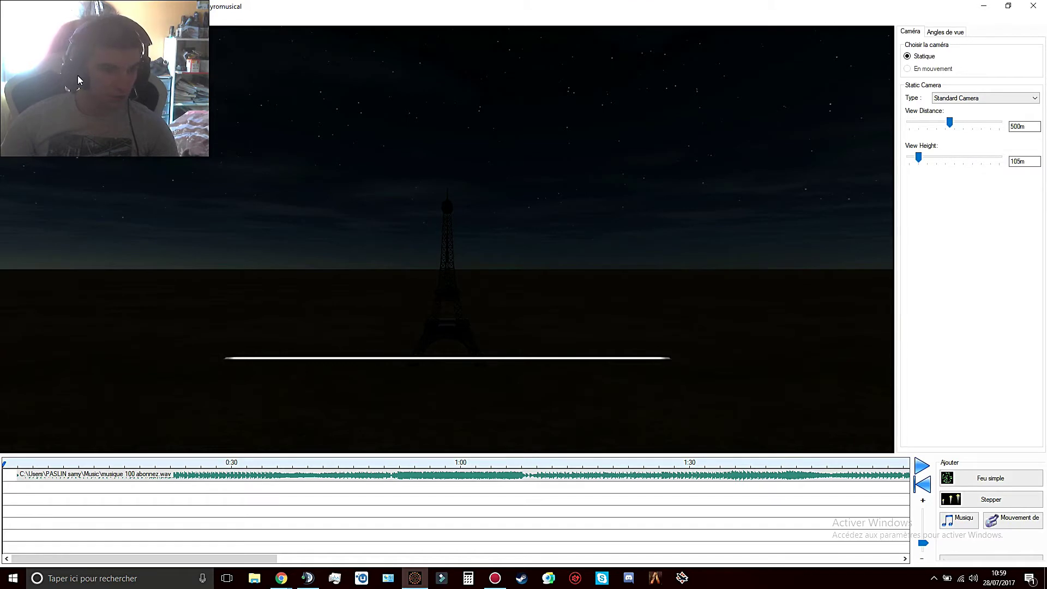
{"action": "left_click", "coordinate": [72, 97]}
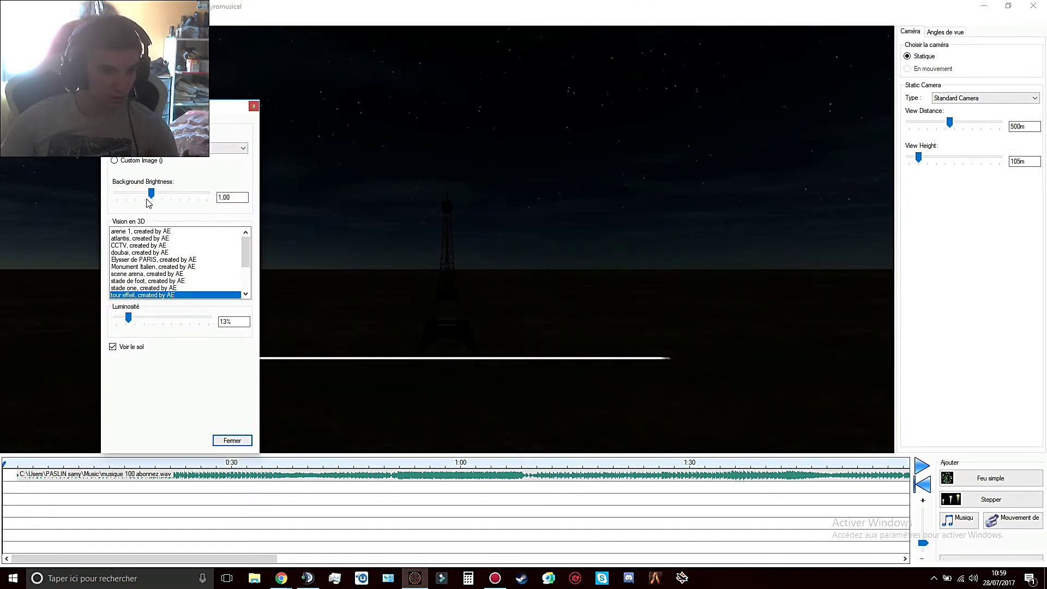
{"action": "left_click_drag", "start_coordinate": [147, 199], "coordinate": [362, 230]}
{"action": "left_click_drag", "start_coordinate": [128, 318], "coordinate": [167, 318]}
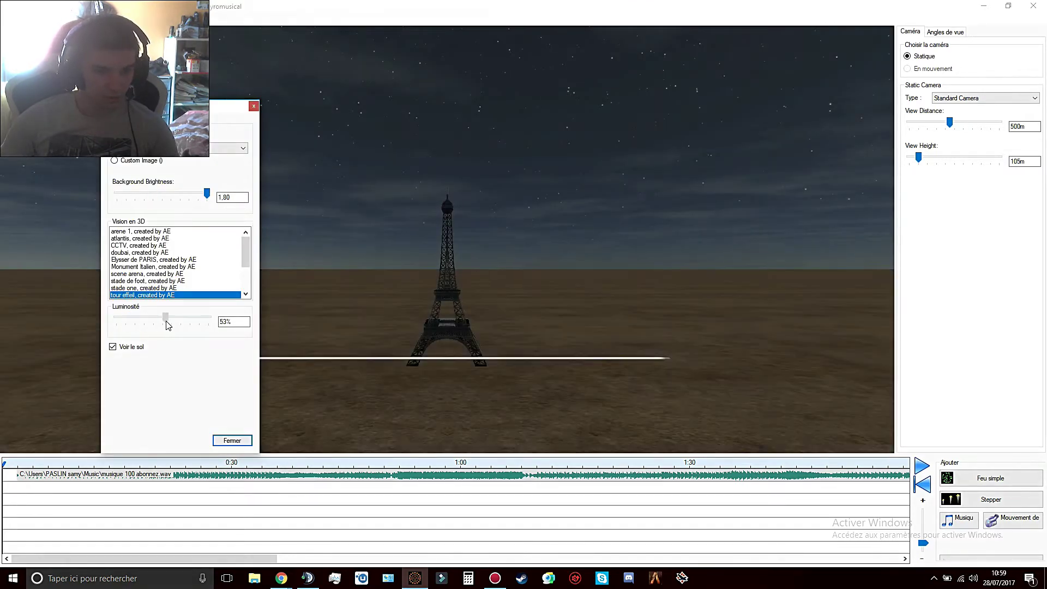
{"action": "left_click", "coordinate": [231, 440]}
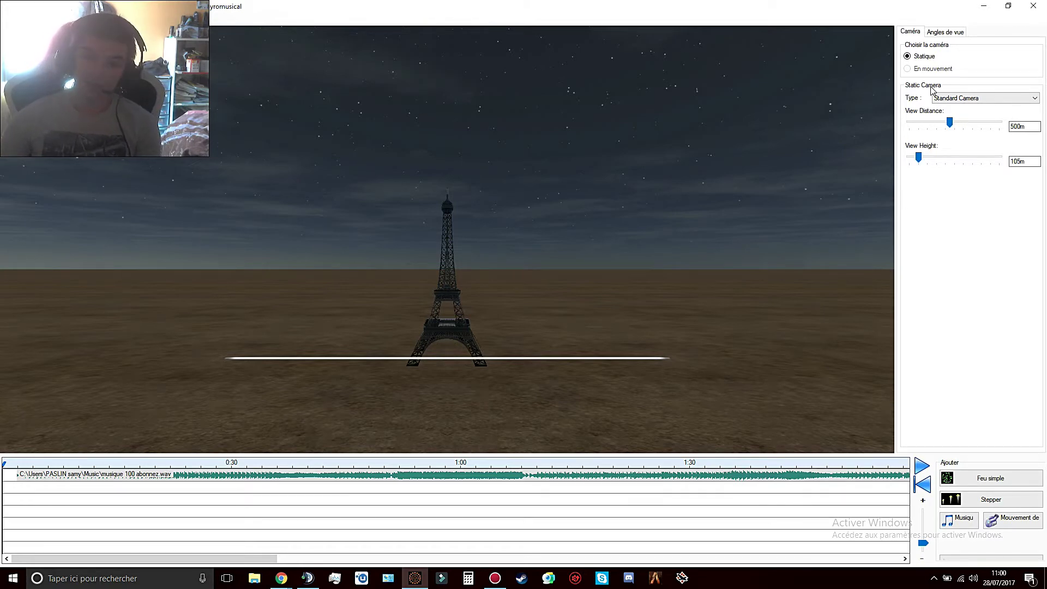
Use the Free-Moving Camera to look straight down on the Eiffel Tower, and disable Autoriser to lock its movement
{"action": "left_click", "coordinate": [1019, 98]}
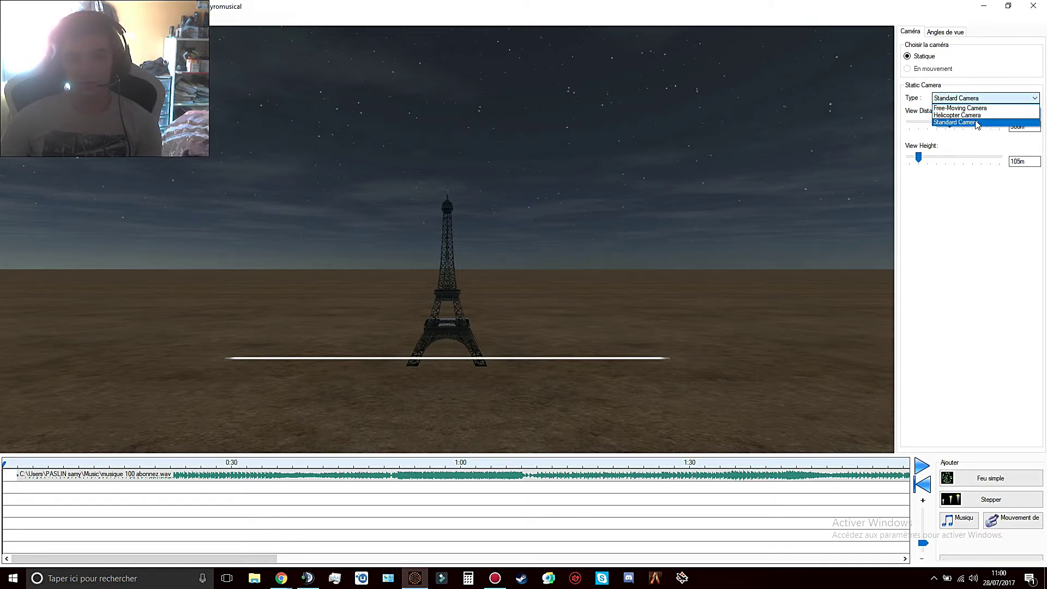
{"action": "left_click", "coordinate": [966, 108]}
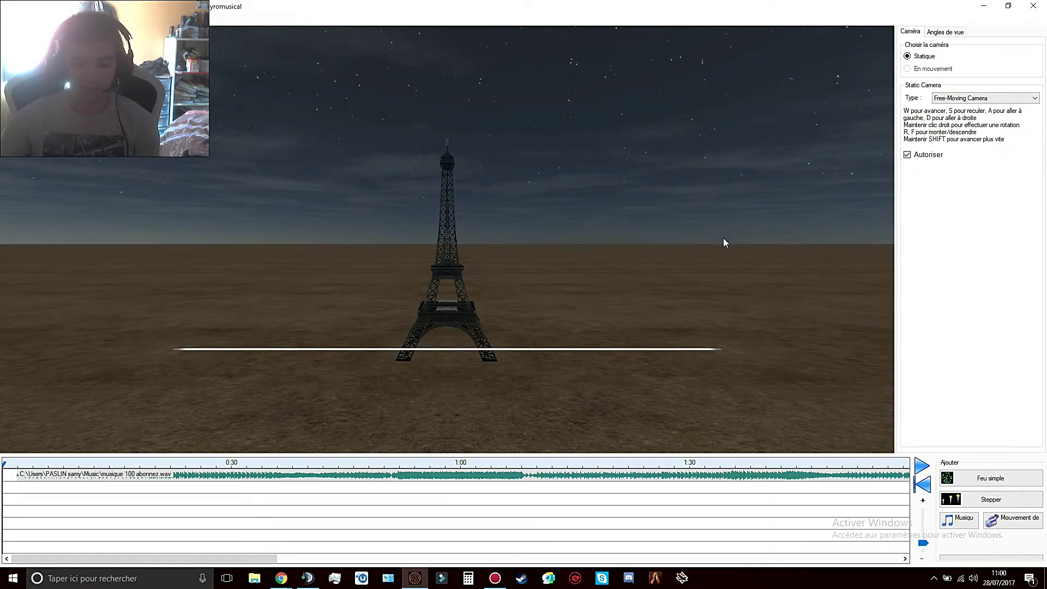
{"action": "key", "text": "w"}
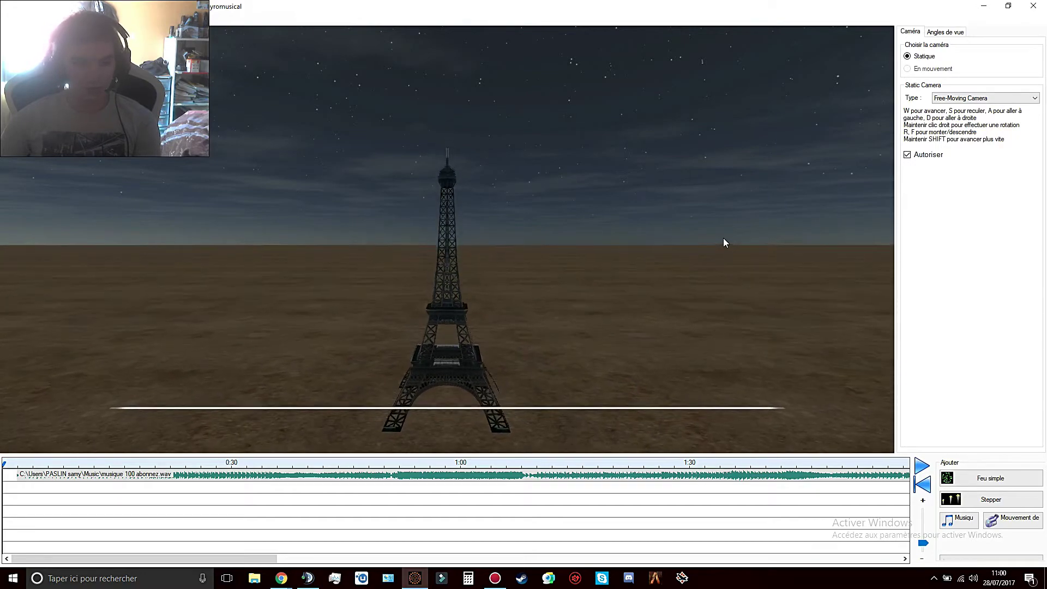
{"action": "right_click_drag", "start_coordinate": [714, 242], "coordinate": [715, 336]}
{"action": "key", "text": "r"}
{"action": "key", "text": "r"}
{"action": "key", "text": "f"}
{"action": "key", "text": "w"}
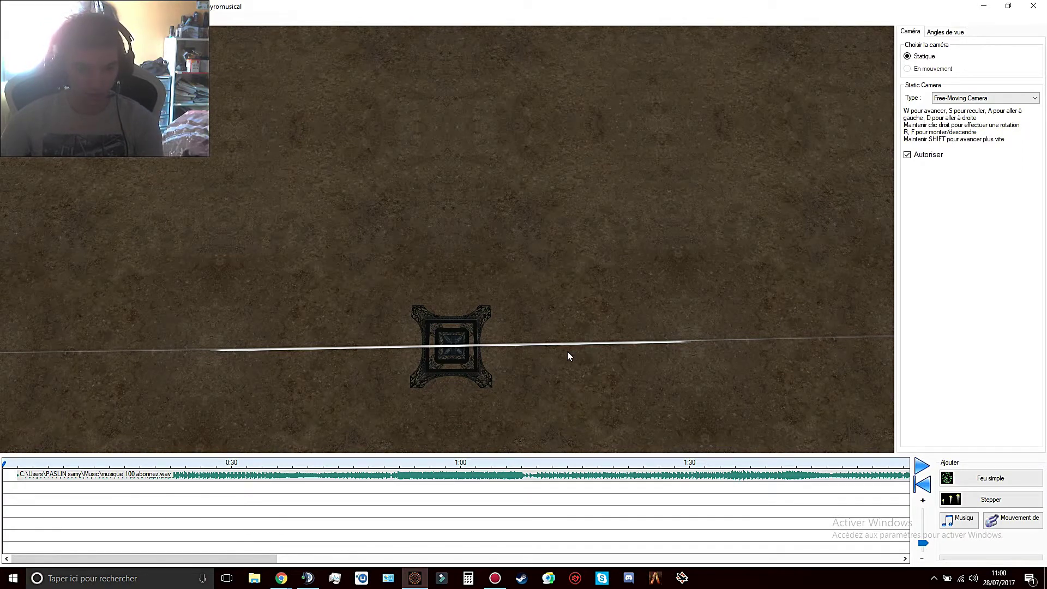
{"action": "right_click_drag", "start_coordinate": [570, 354], "coordinate": [568, 353]}
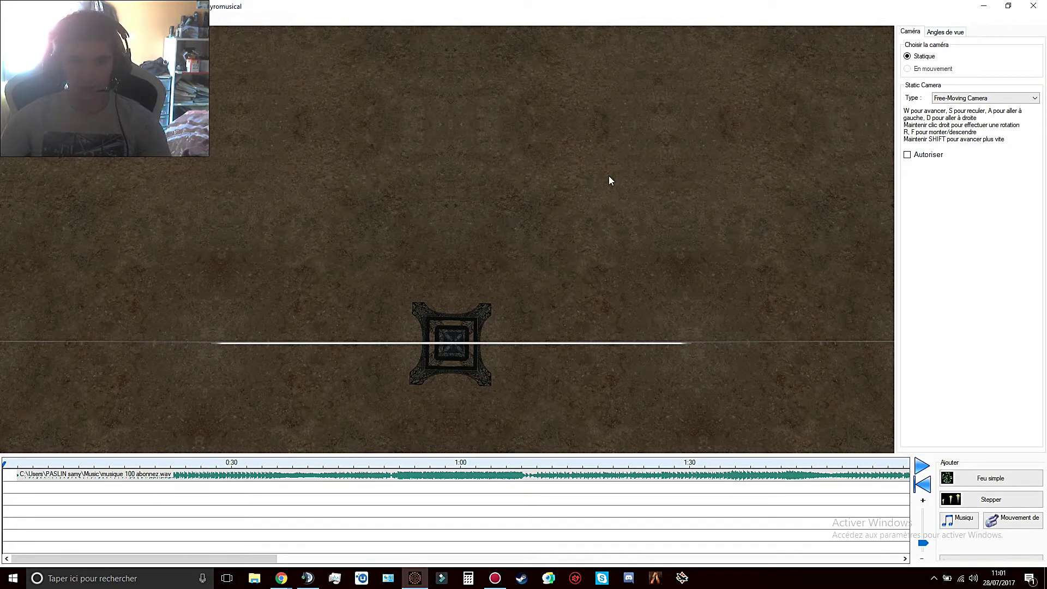
Shorten front A to the near side of the tower's base, from about (-22 m, -25 m) to (24 m, -26 m)
{"action": "left_click", "coordinate": [941, 31]}
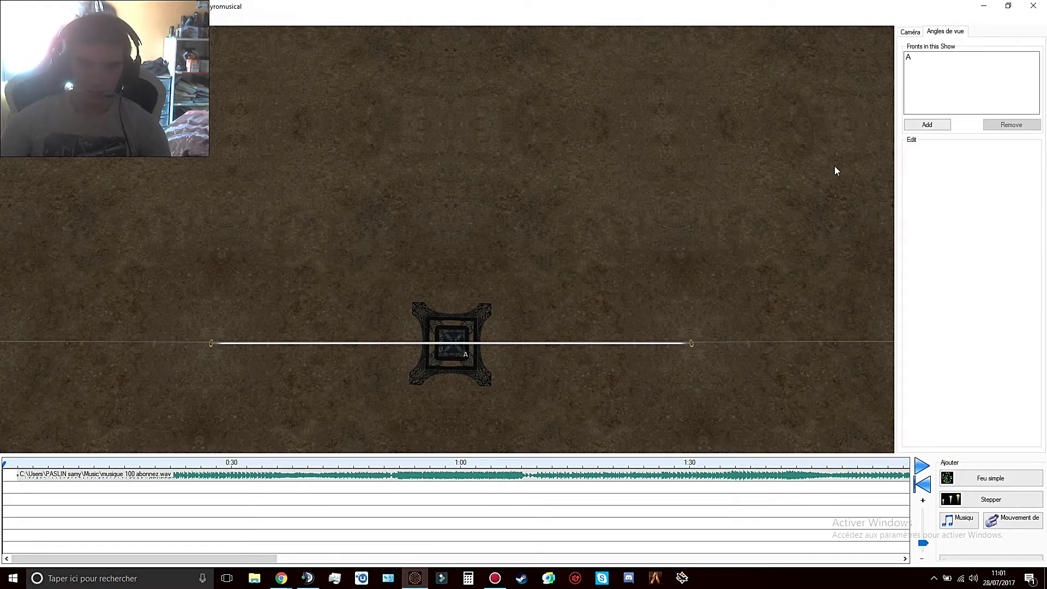
{"action": "left_click_drag", "start_coordinate": [691, 344], "coordinate": [473, 370]}
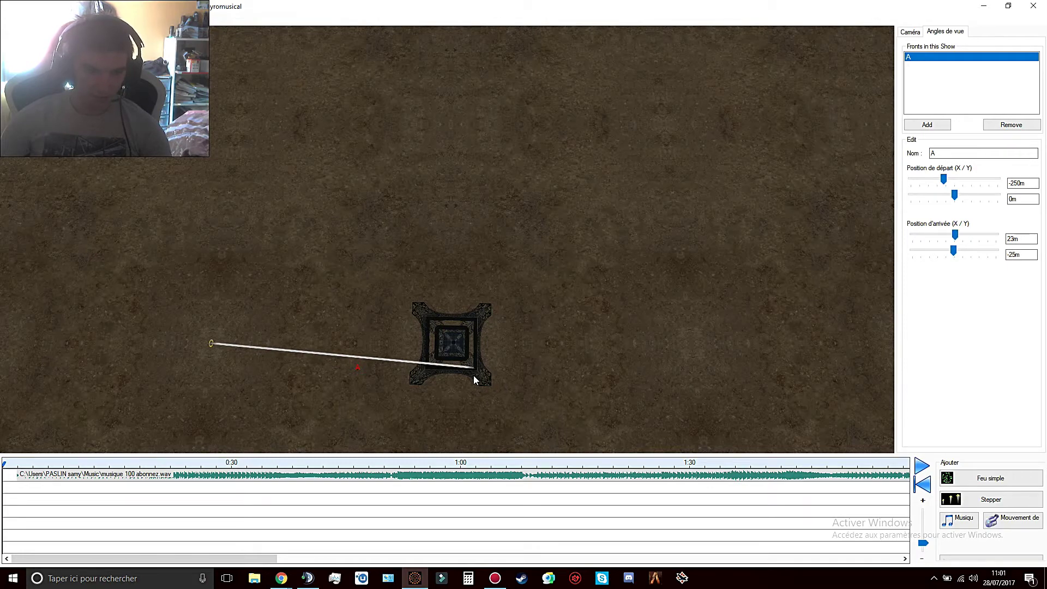
{"action": "left_click_drag", "start_coordinate": [212, 351], "coordinate": [429, 370]}
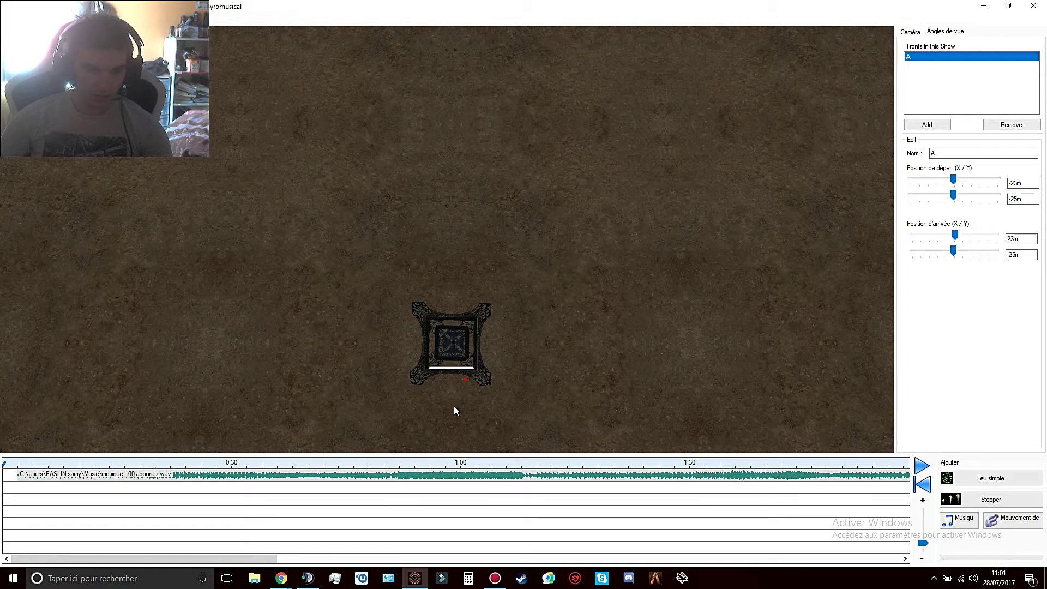
{"action": "left_click", "coordinate": [474, 368]}
{"action": "left_click_drag", "start_coordinate": [429, 369], "coordinate": [431, 369]}
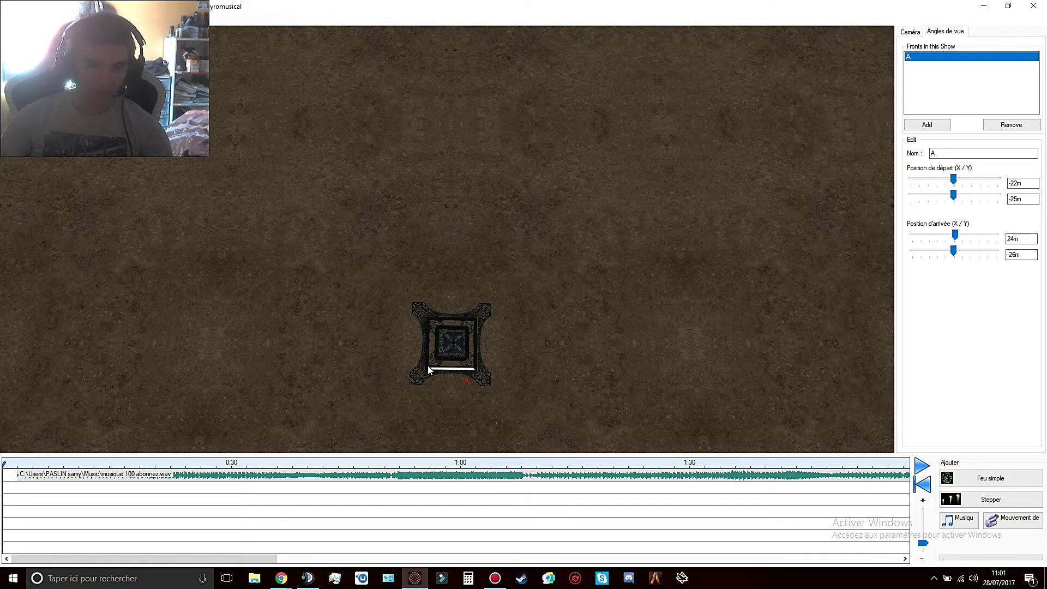
Add front B and shorten it to the tower's inner near side, from about (-14 m, -16 m) to (15 m, -17 m)
{"action": "left_click", "coordinate": [948, 126]}
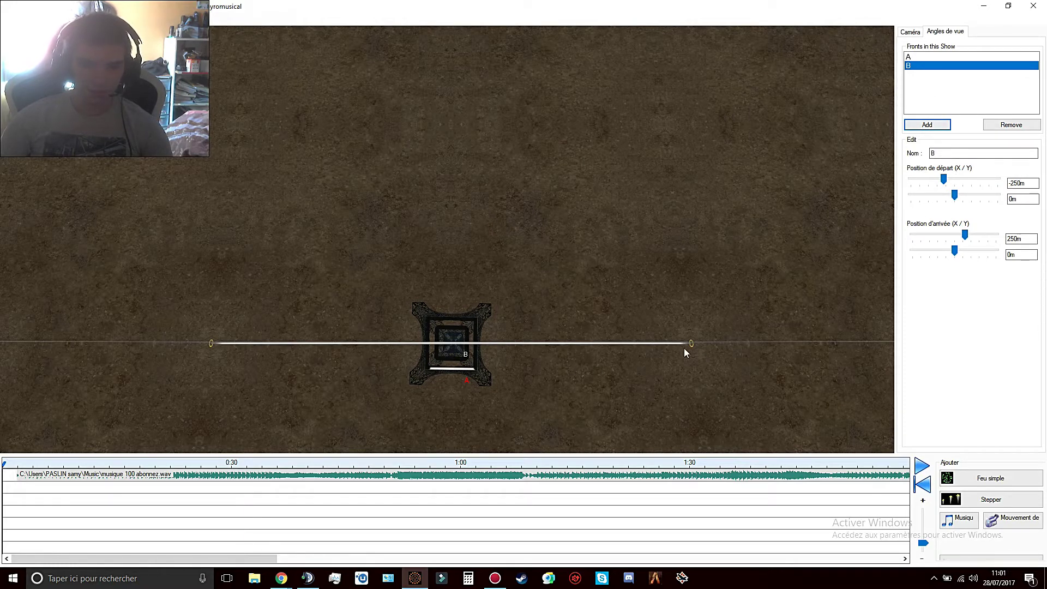
{"action": "left_click_drag", "start_coordinate": [685, 350], "coordinate": [467, 364]}
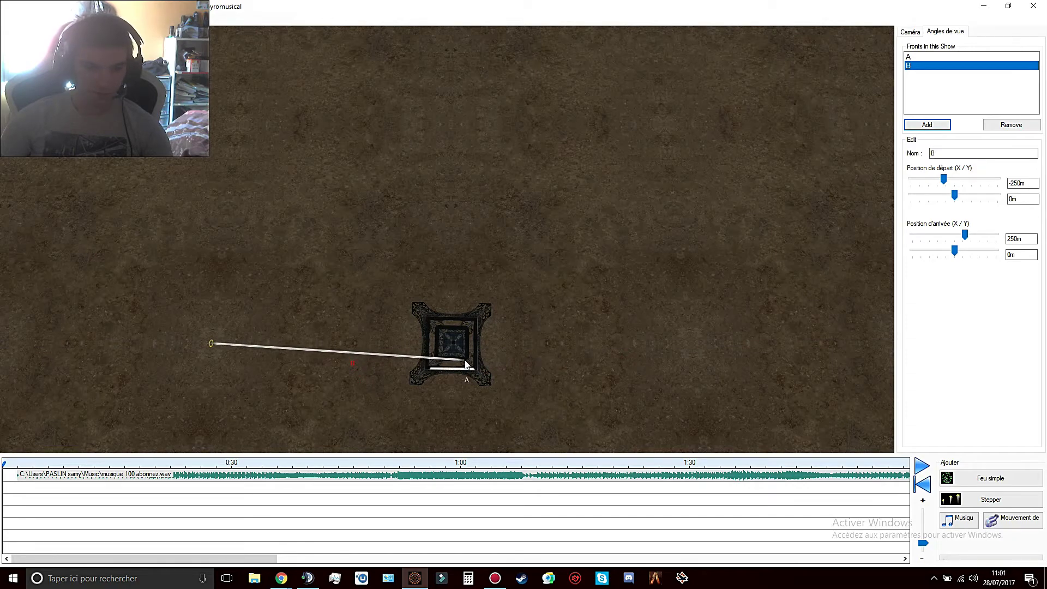
{"action": "left_click_drag", "start_coordinate": [211, 345], "coordinate": [438, 359]}
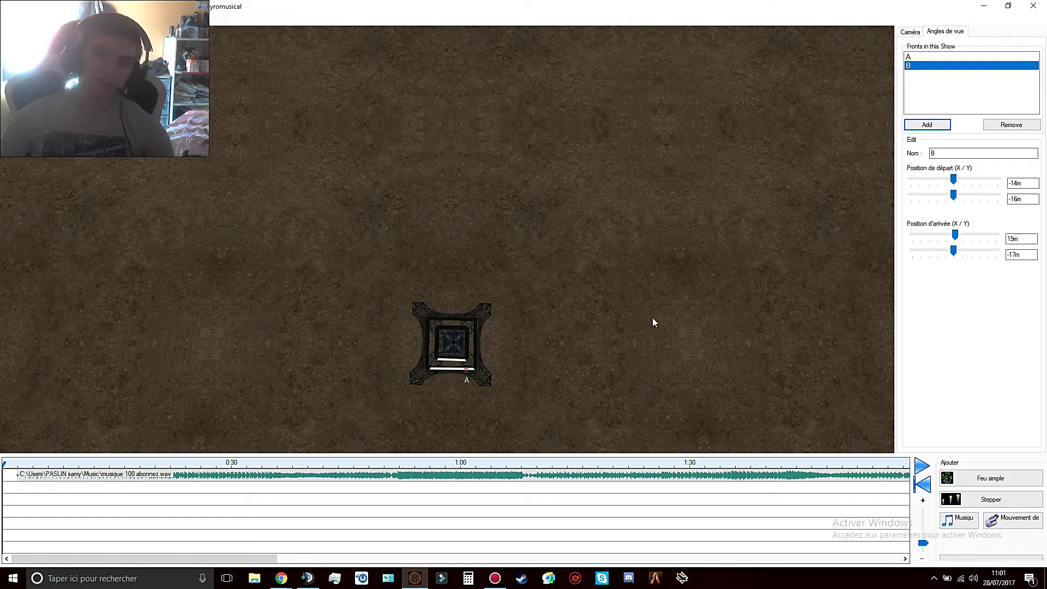
Add a stepper using the "bombe kamouro" effect at 75mm diameter, placed at about 0:26 on the track below the music
{"action": "left_click", "coordinate": [973, 508]}
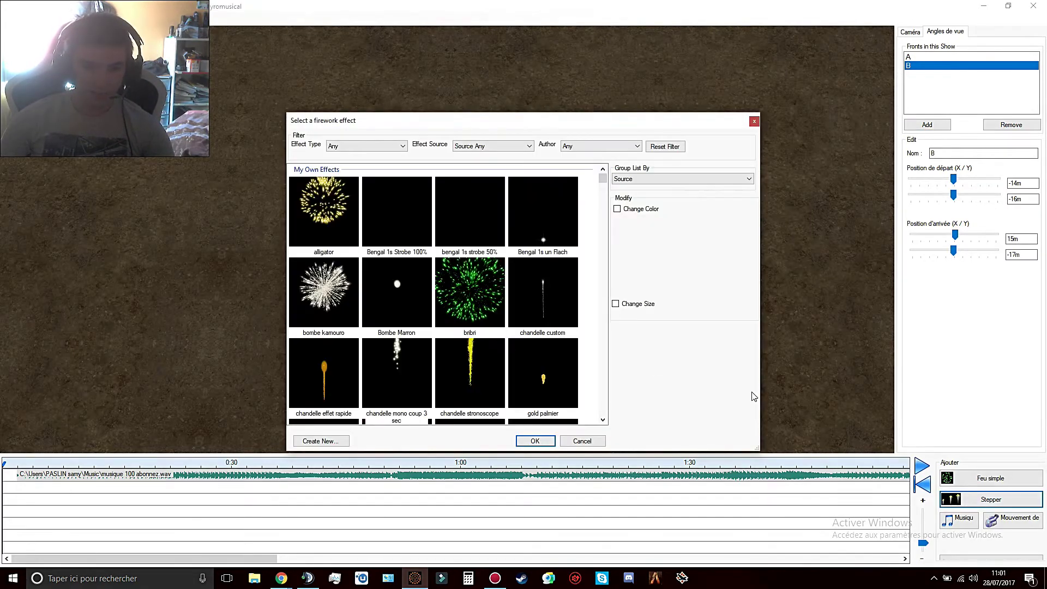
{"action": "left_click", "coordinate": [342, 291]}
{"action": "left_click", "coordinate": [615, 304]}
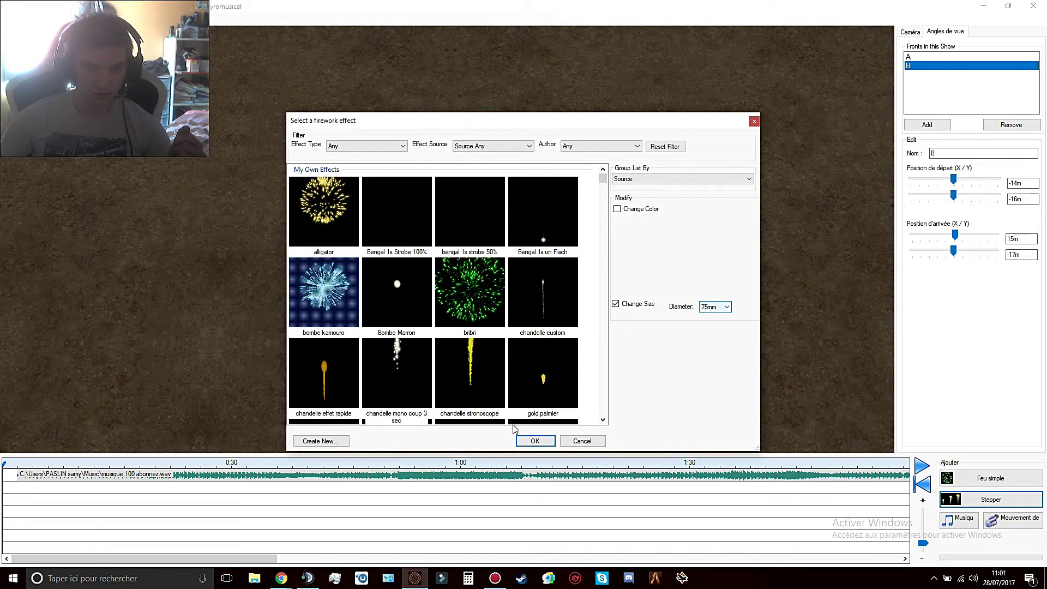
{"action": "left_click", "coordinate": [532, 440]}
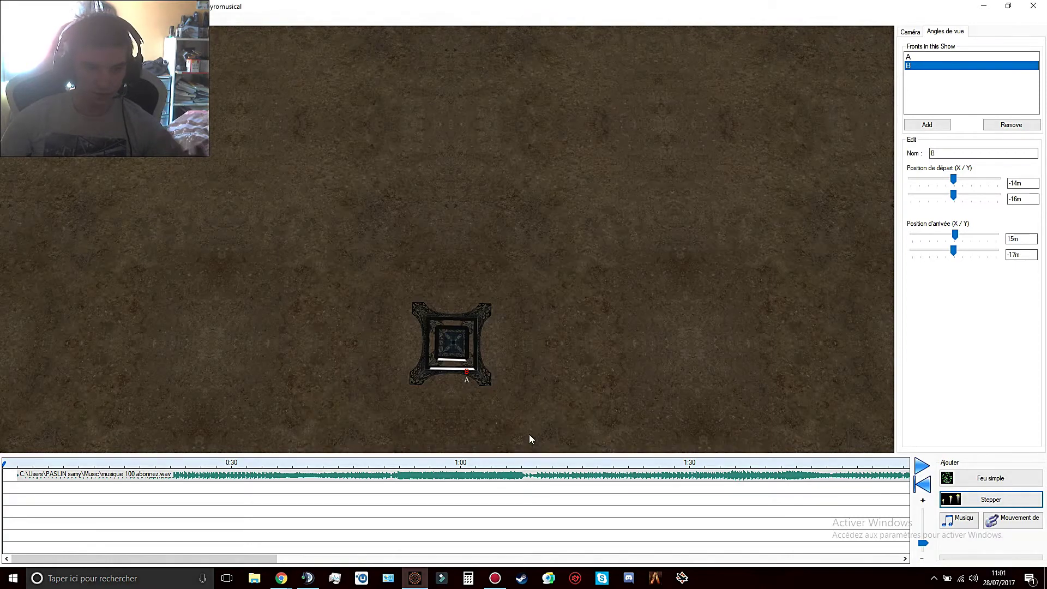
{"action": "left_click", "coordinate": [197, 505]}
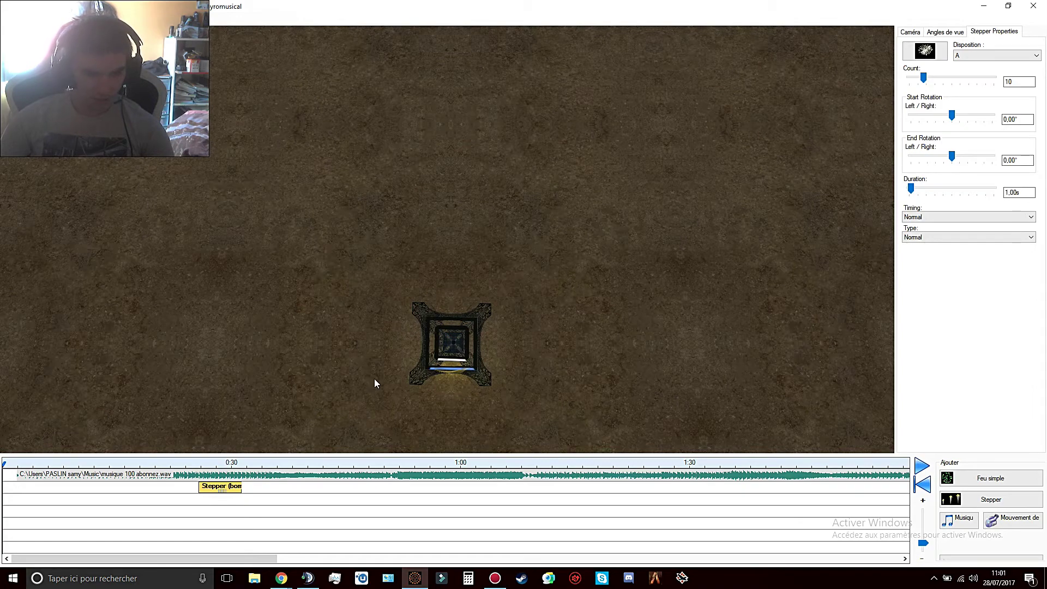
Bring the Free-Moving Camera to a frontal ground-level view of the whole Eiffel Tower and select front A in the fronts list
{"action": "left_click", "coordinate": [912, 32]}
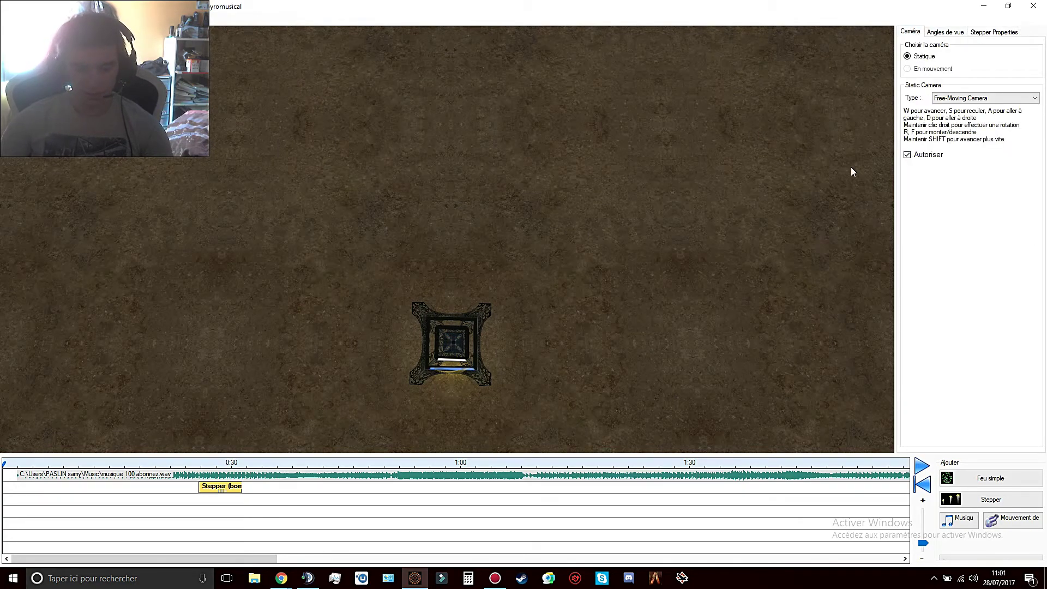
{"action": "key", "text": "s"}
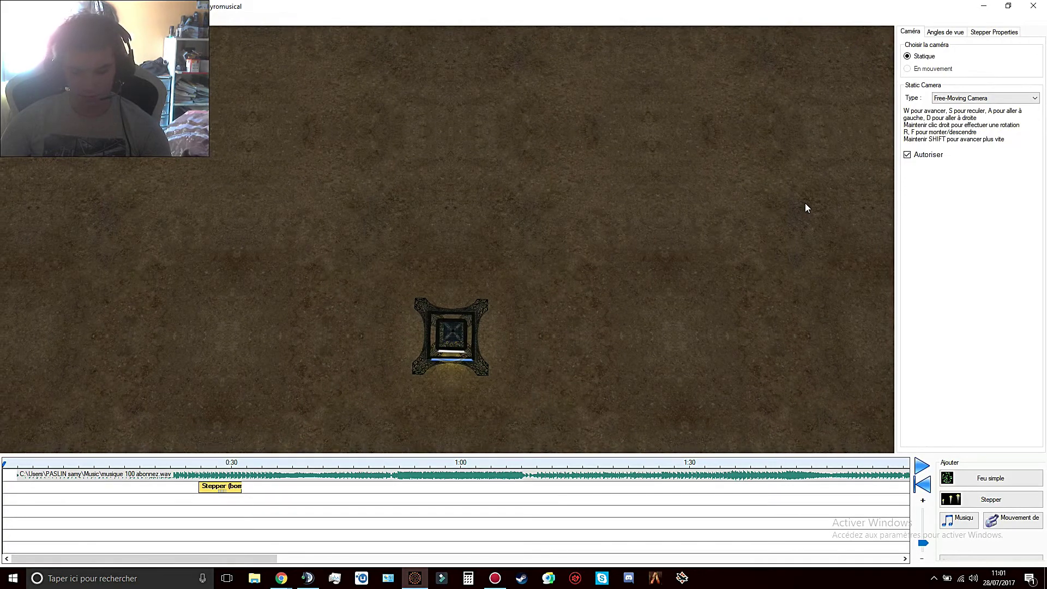
{"action": "key", "text": "s"}
{"action": "right_click_drag", "start_coordinate": [785, 218], "coordinate": [746, 120]}
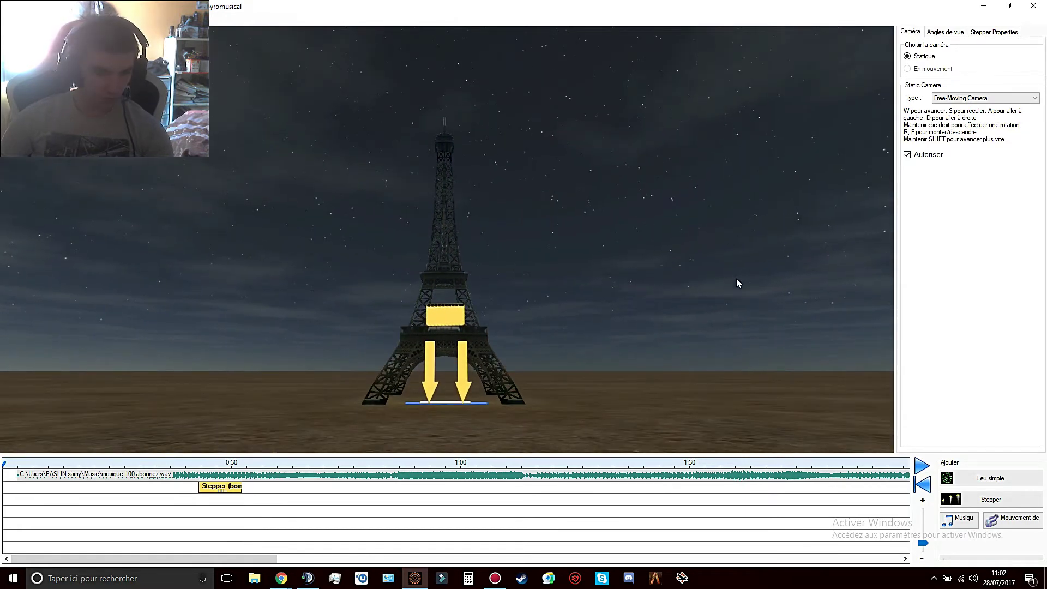
{"action": "left_click", "coordinate": [963, 32]}
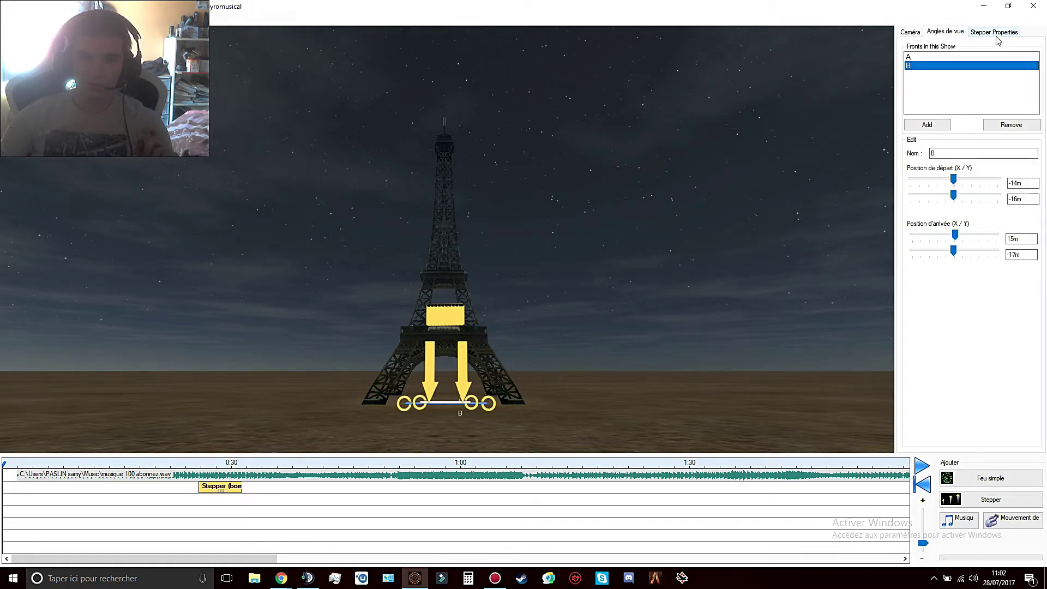
{"action": "left_click", "coordinate": [920, 58]}
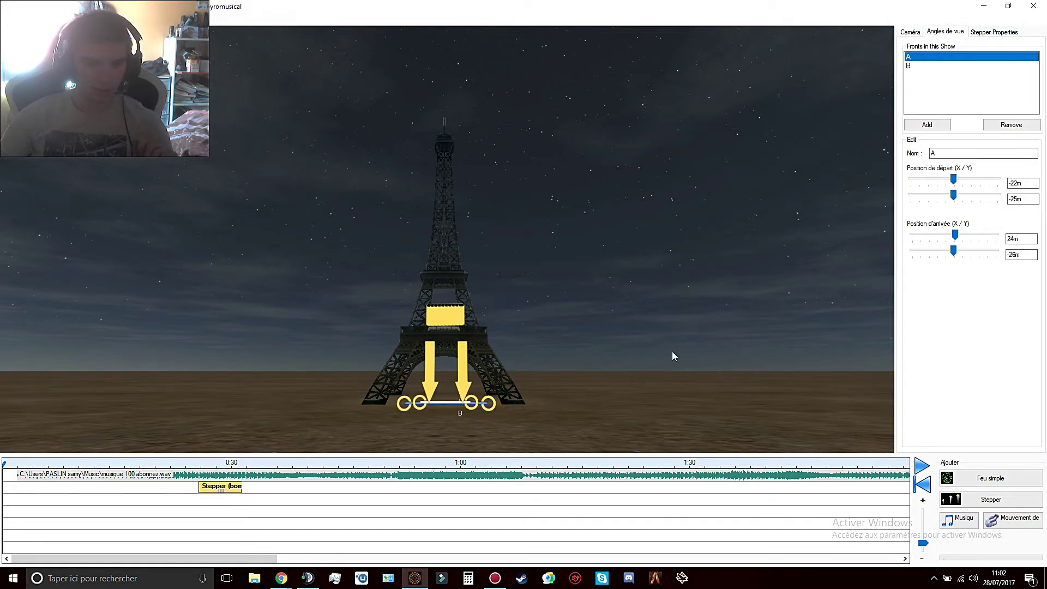
Spread the stepper's start and end launch positions outward towards the two ends of front A
{"action": "left_click", "coordinate": [994, 33]}
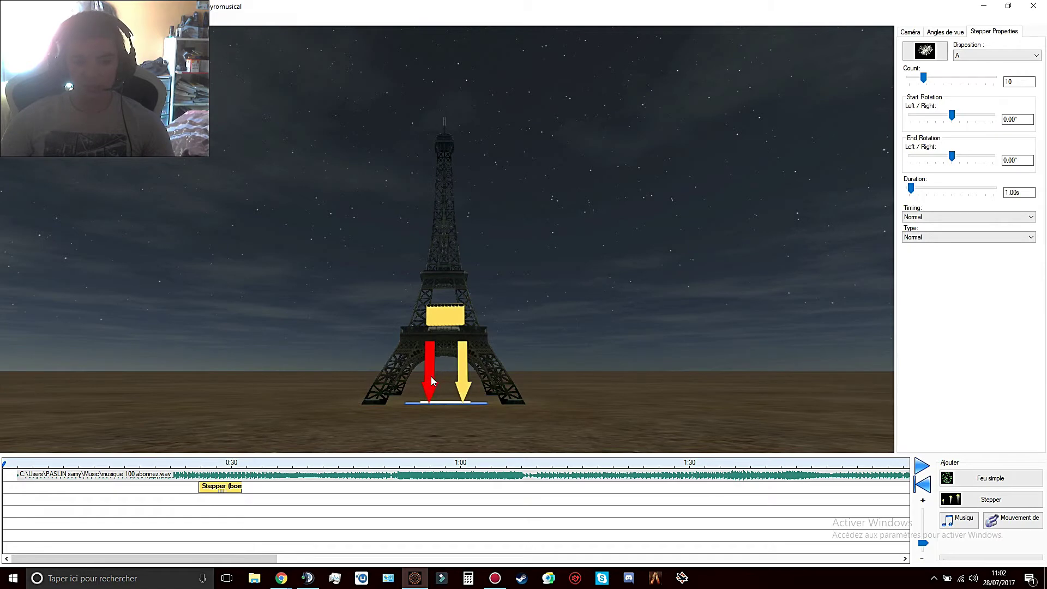
{"action": "left_click_drag", "start_coordinate": [431, 380], "coordinate": [409, 380]}
{"action": "left_click", "coordinate": [466, 388]}
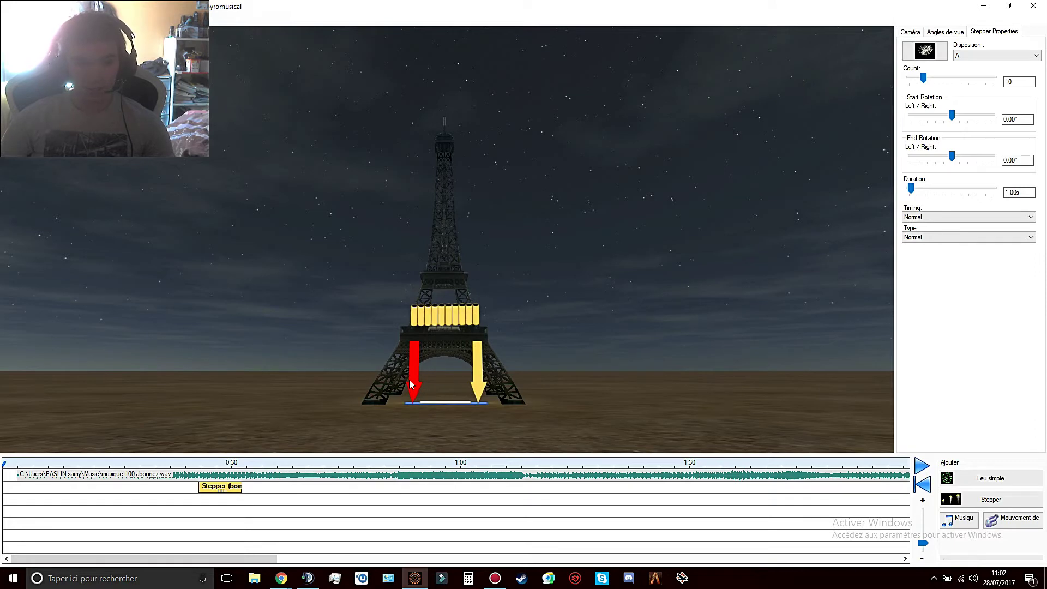
Set the stepper's start rotation to -40° and its end rotation to 40°
{"action": "double_click", "coordinate": [1015, 120]}
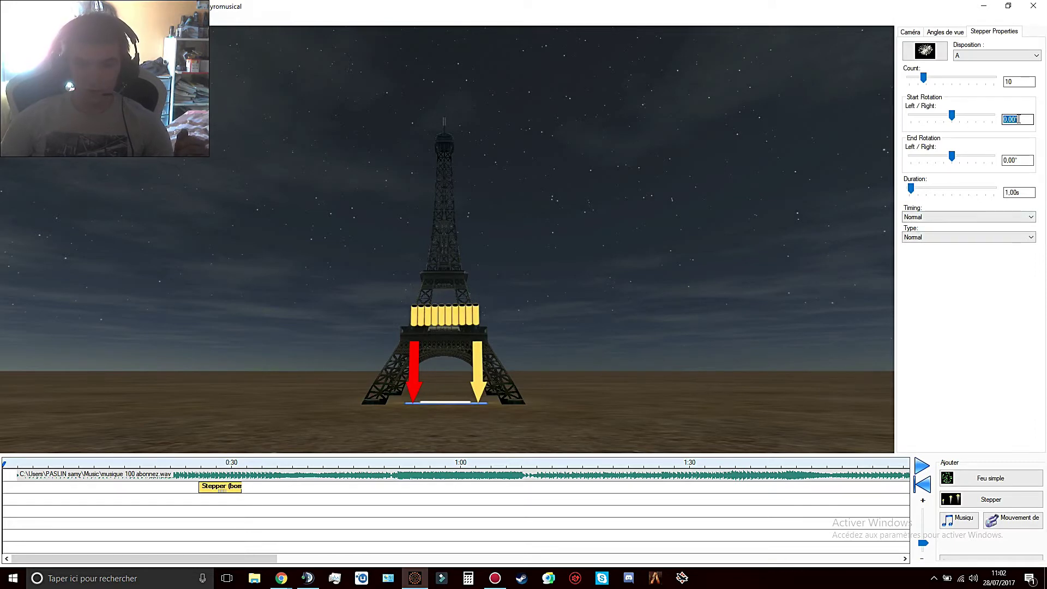
{"action": "type", "text": "-40"}
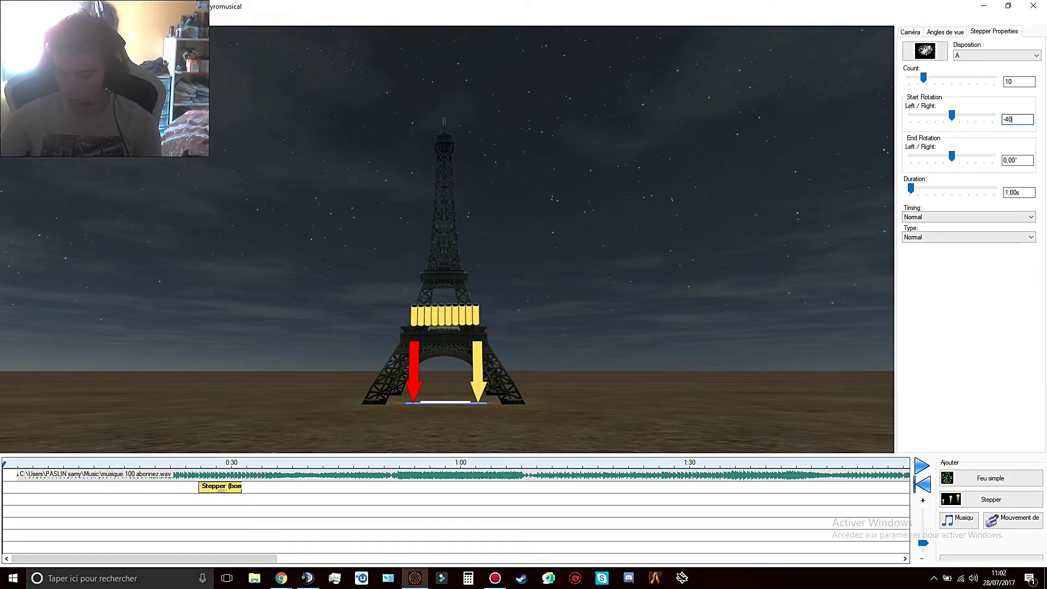
{"action": "key", "text": "Tab"}
{"action": "type", "text": "40"}
{"action": "key", "text": "Tab"}
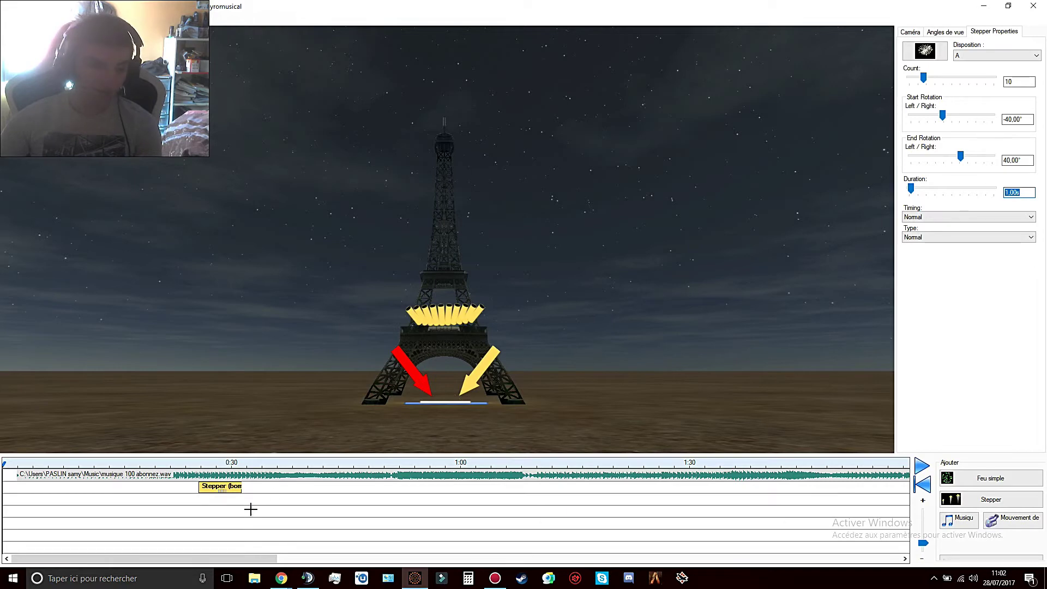
Duplicate the stepper onto the next track at about 0:29 and assign the copy to front B
{"action": "left_click", "coordinate": [207, 497]}
{"action": "left_click_drag", "start_coordinate": [227, 501], "coordinate": [247, 501]}
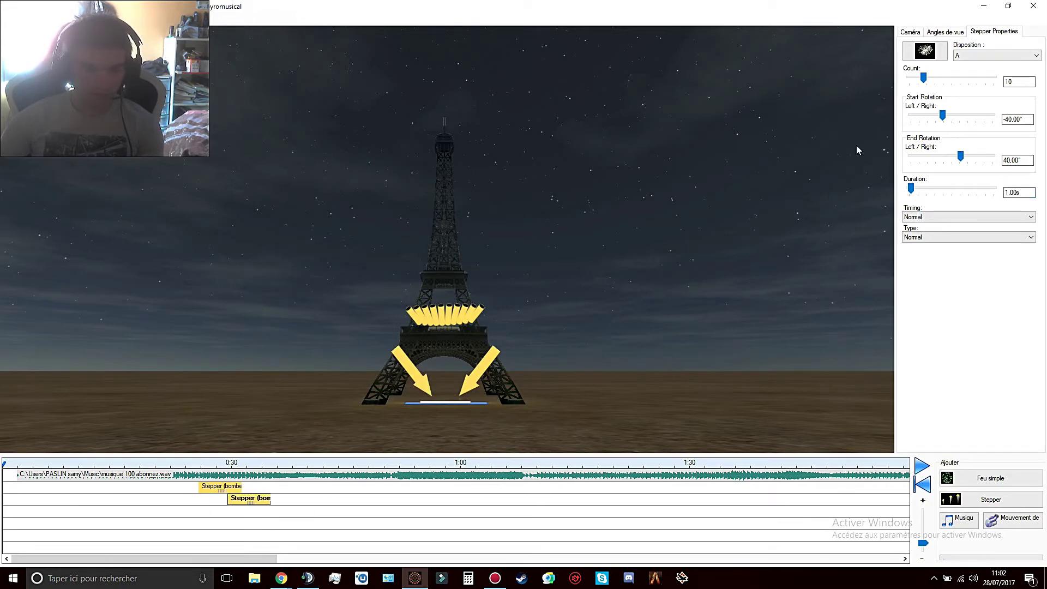
{"action": "left_click", "coordinate": [972, 55]}
{"action": "left_click", "coordinate": [968, 72]}
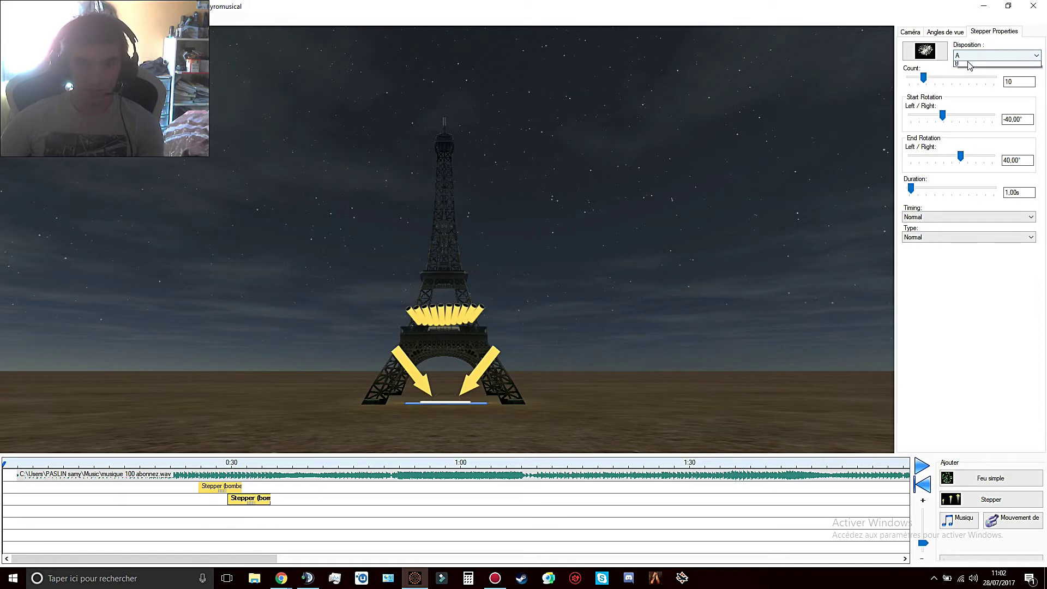
Adjust the copied stepper's start and end launch positions so both lie on front B
{"action": "left_click", "coordinate": [422, 376]}
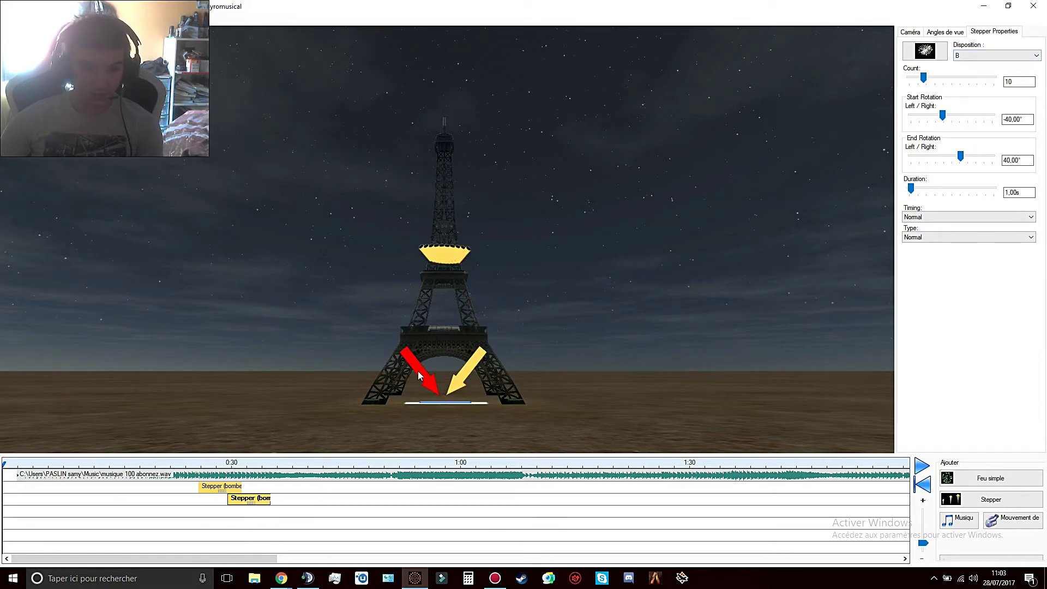
{"action": "left_click", "coordinate": [464, 373]}
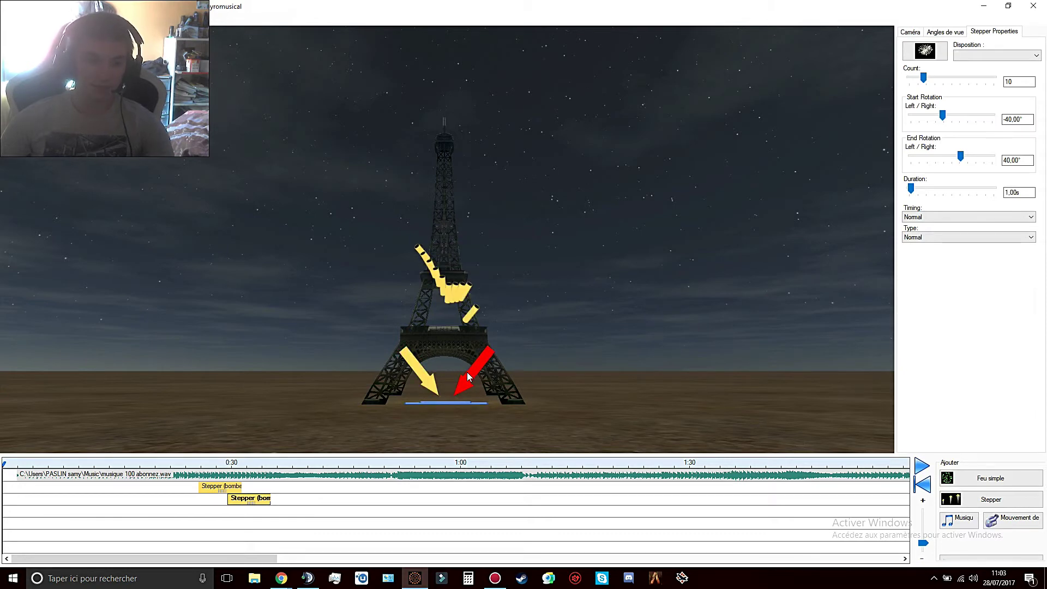
{"action": "left_click_drag", "start_coordinate": [467, 372], "coordinate": [458, 370]}
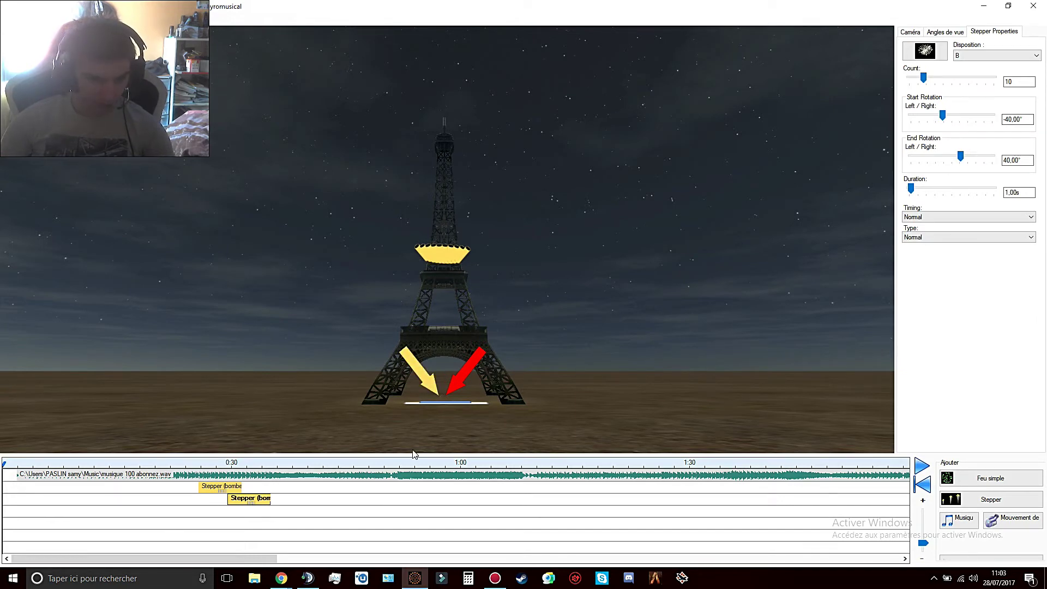
Change the firework of the stepper on front A to "chandelle custom"
{"action": "right_click", "coordinate": [224, 490]}
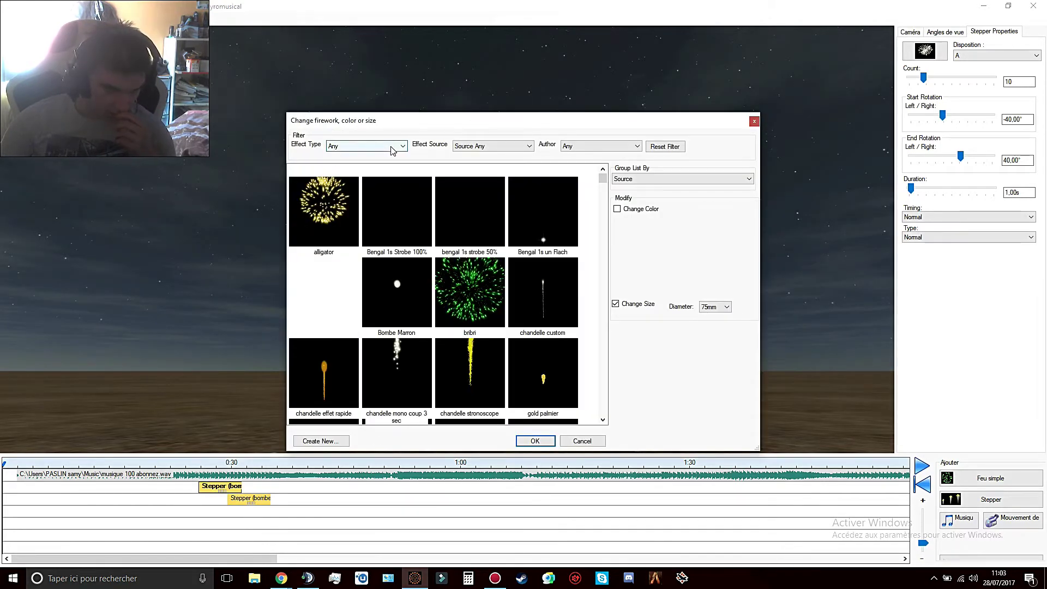
{"action": "left_click", "coordinate": [400, 147]}
{"action": "left_click", "coordinate": [542, 294]}
{"action": "left_click", "coordinate": [535, 442]}
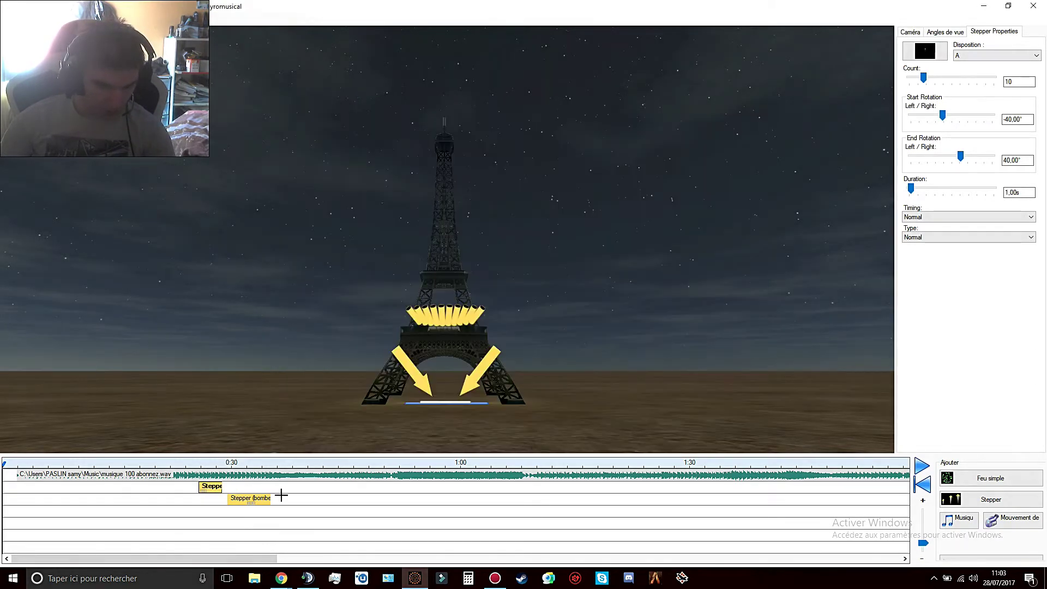
Change the front B stepper's firework to "chandelle custom" and move it earlier to about 0:27 on its track
{"action": "right_click", "coordinate": [253, 499]}
{"action": "left_click", "coordinate": [260, 504]}
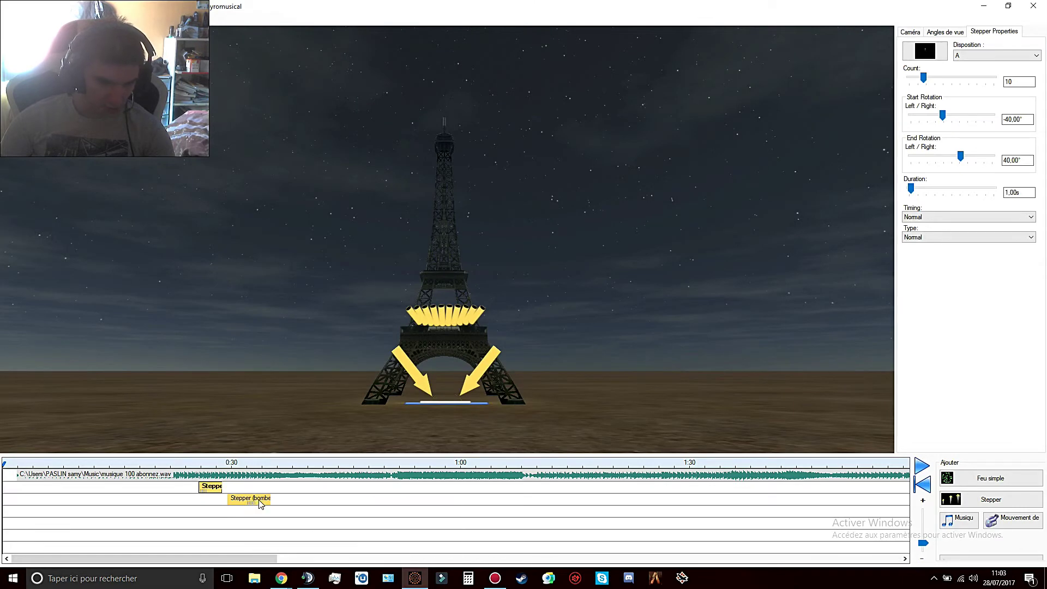
{"action": "left_click", "coordinate": [535, 441]}
{"action": "right_click", "coordinate": [253, 499]}
{"action": "left_click", "coordinate": [241, 498]}
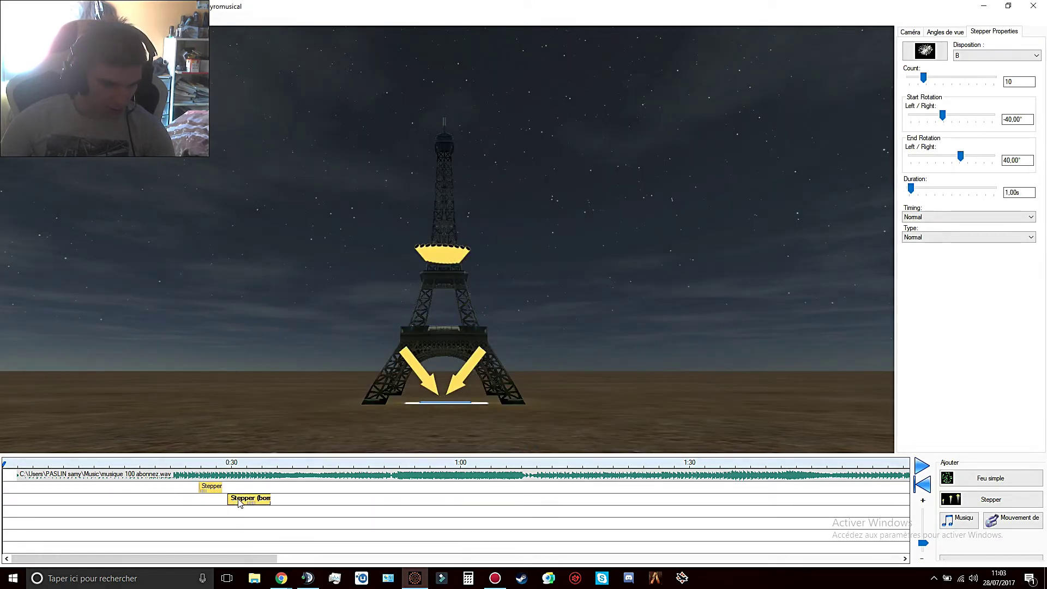
{"action": "right_click", "coordinate": [239, 499]}
{"action": "left_click", "coordinate": [263, 505]}
{"action": "left_click", "coordinate": [547, 292]}
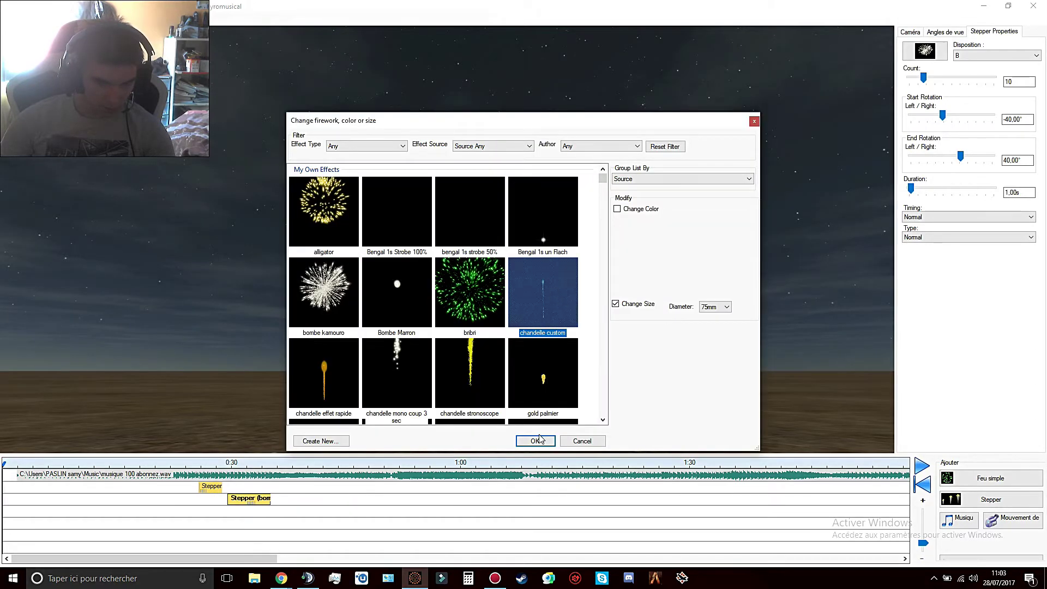
{"action": "left_click", "coordinate": [538, 441]}
{"action": "left_click_drag", "start_coordinate": [238, 503], "coordinate": [219, 503]}
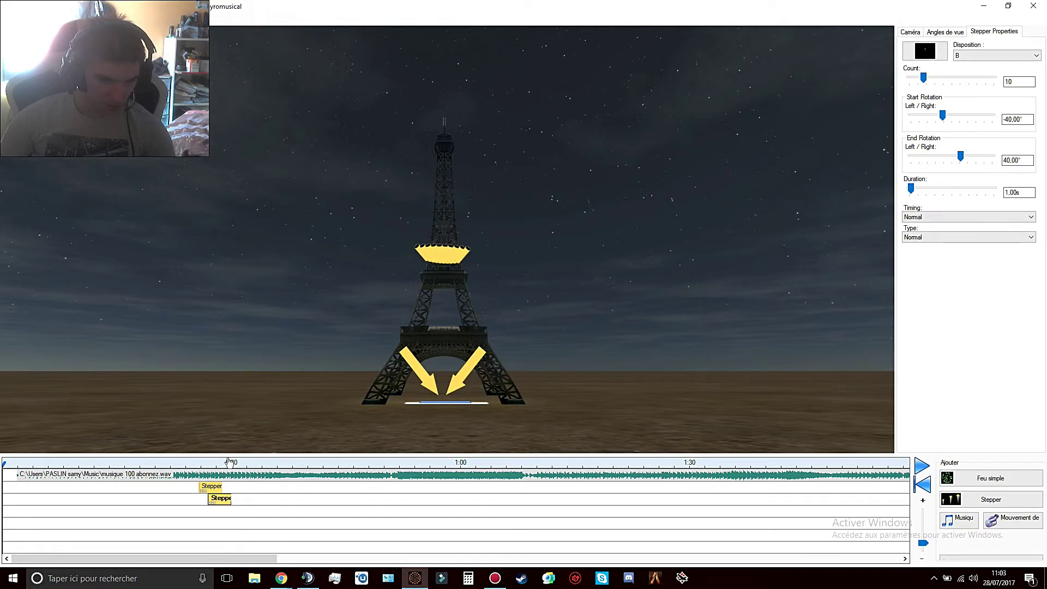
Play the show from shortly before the first stepper until both steppers have fired
{"action": "left_click", "coordinate": [189, 477]}
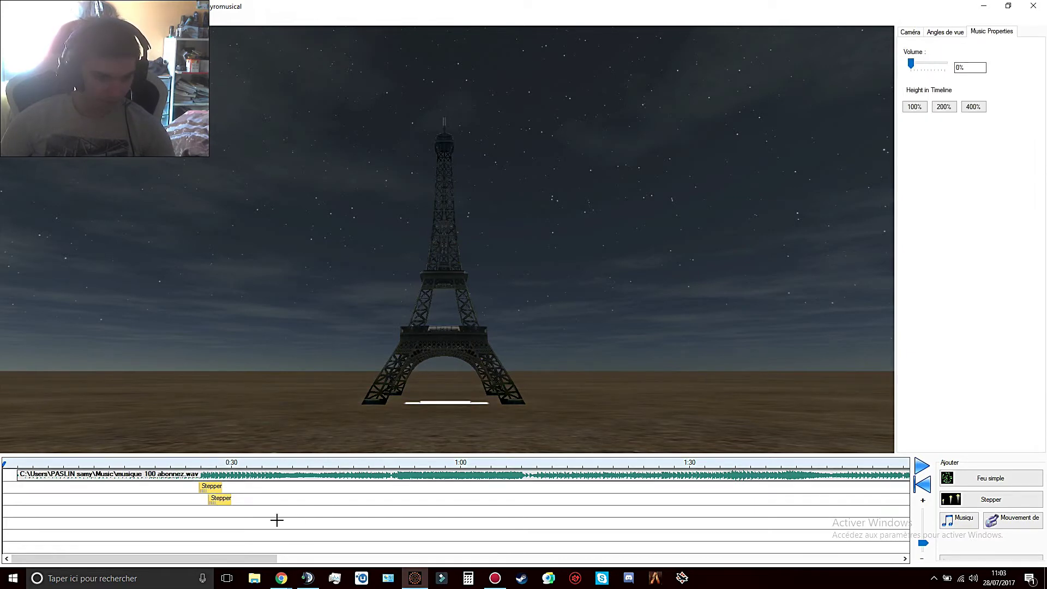
{"action": "left_click", "coordinate": [175, 465]}
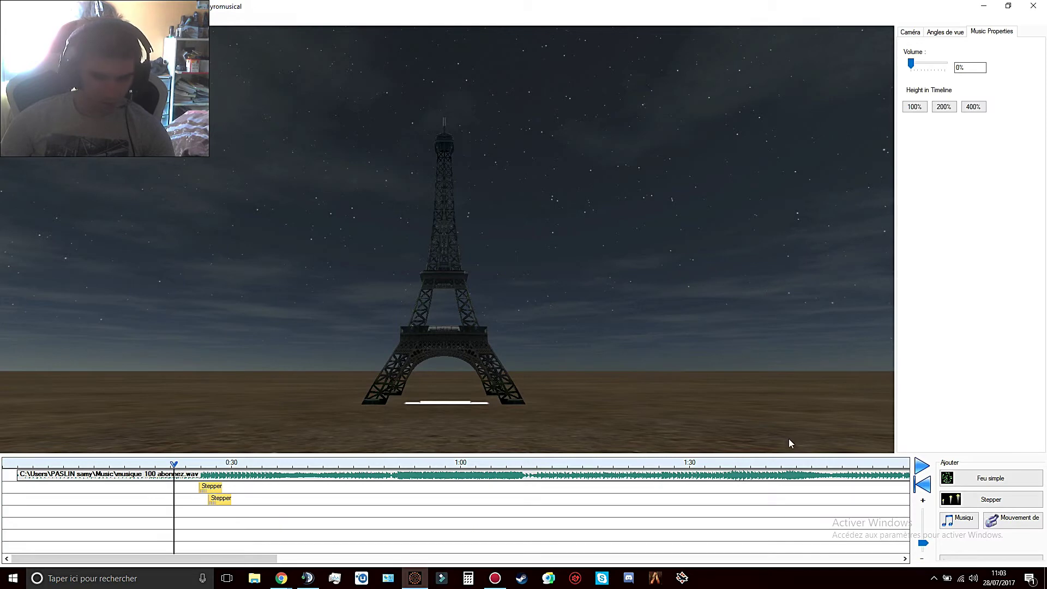
{"action": "left_click", "coordinate": [922, 465]}
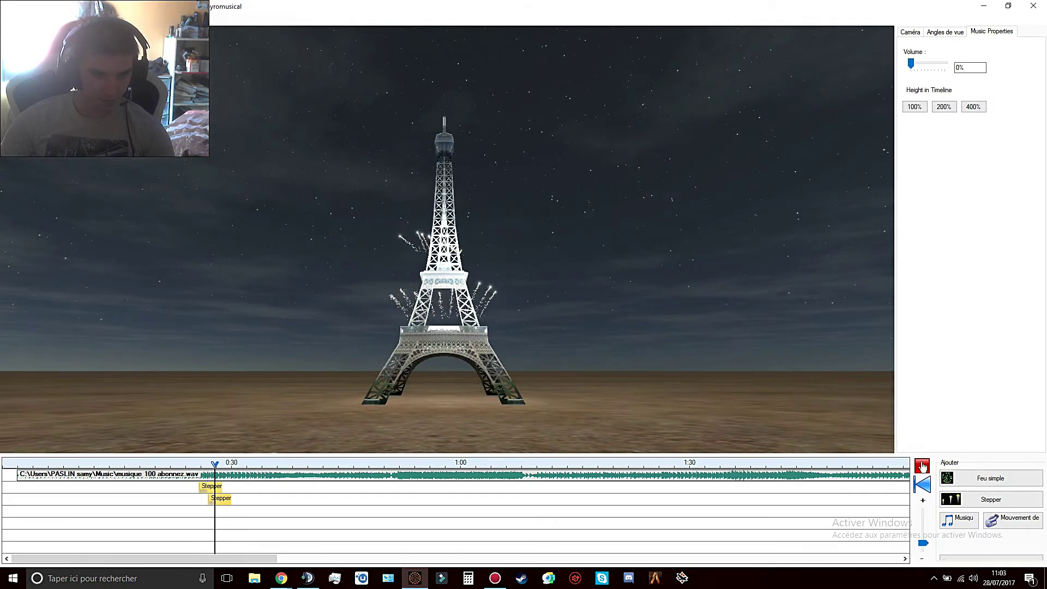
{"action": "left_click", "coordinate": [922, 465]}
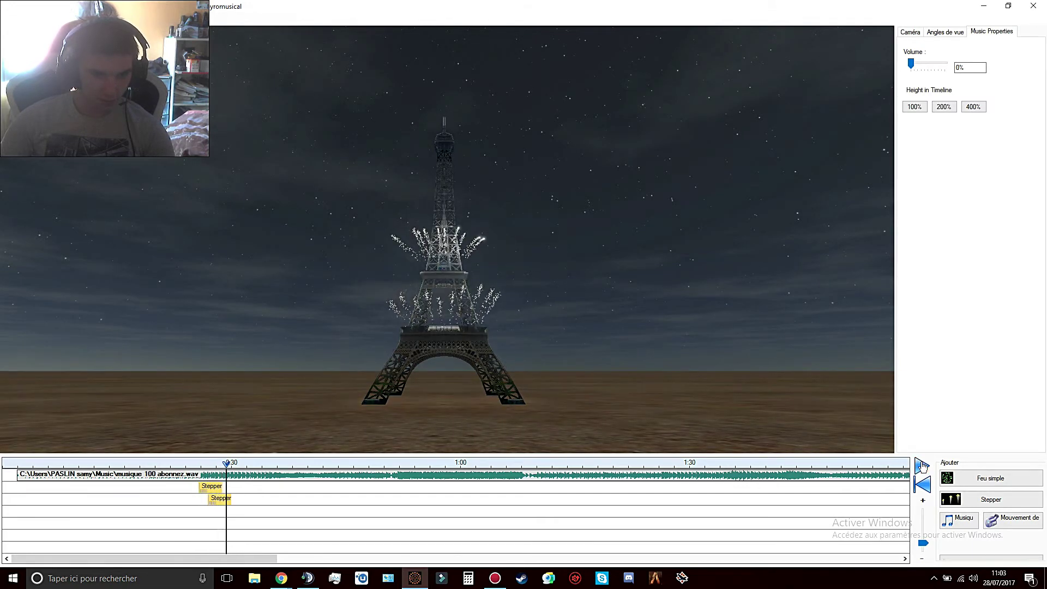
Change the firework of the stepper on front A to "chandelle effet rapide" with a larger diameter
{"action": "right_click", "coordinate": [204, 485]}
{"action": "left_click", "coordinate": [221, 487]}
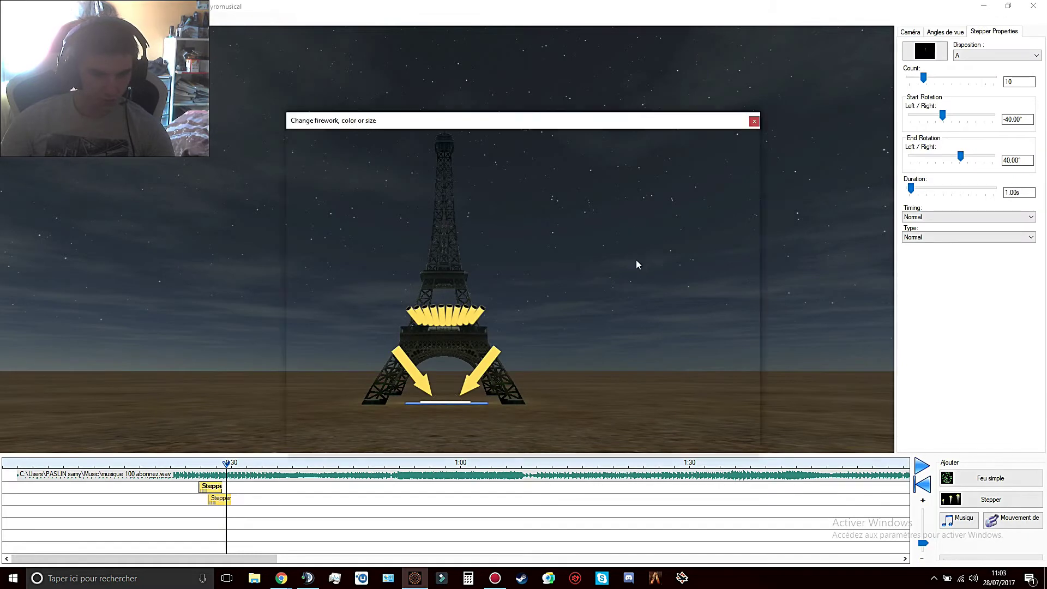
{"action": "scroll", "coordinate": [350, 261], "scroll_direction": "down", "scroll_amount": 5}
{"action": "scroll", "coordinate": [350, 260], "scroll_direction": "up", "scroll_amount": 2}
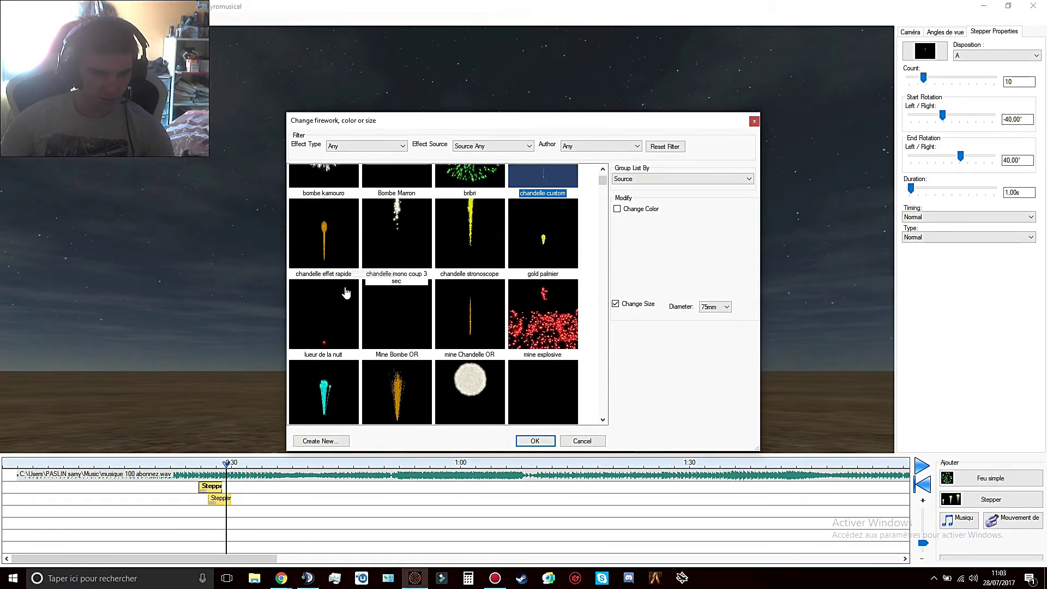
{"action": "left_click", "coordinate": [342, 265]}
{"action": "left_click", "coordinate": [714, 307]}
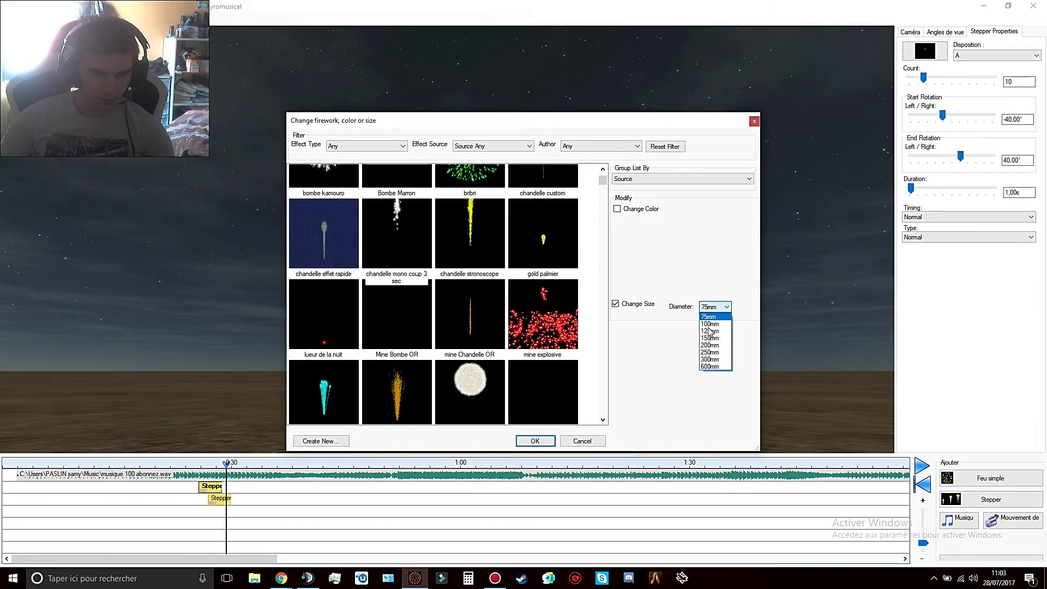
{"action": "left_click", "coordinate": [712, 362]}
{"action": "left_click", "coordinate": [533, 441]}
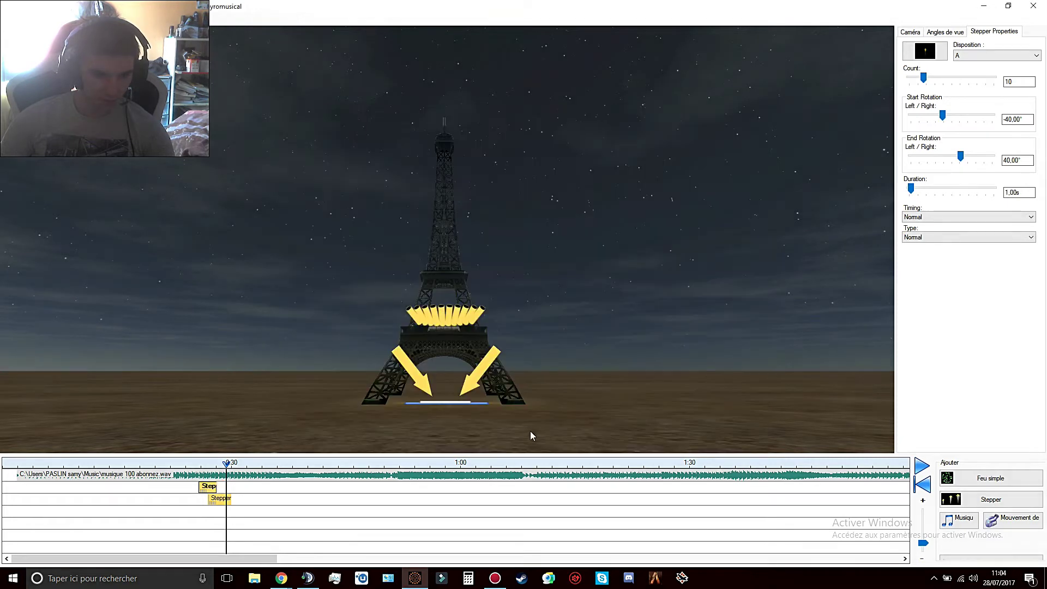
Change the front B stepper's firework to "chandelle effet rapide" with a diameter of 250mm
{"action": "right_click", "coordinate": [223, 504]}
{"action": "left_click", "coordinate": [235, 500]}
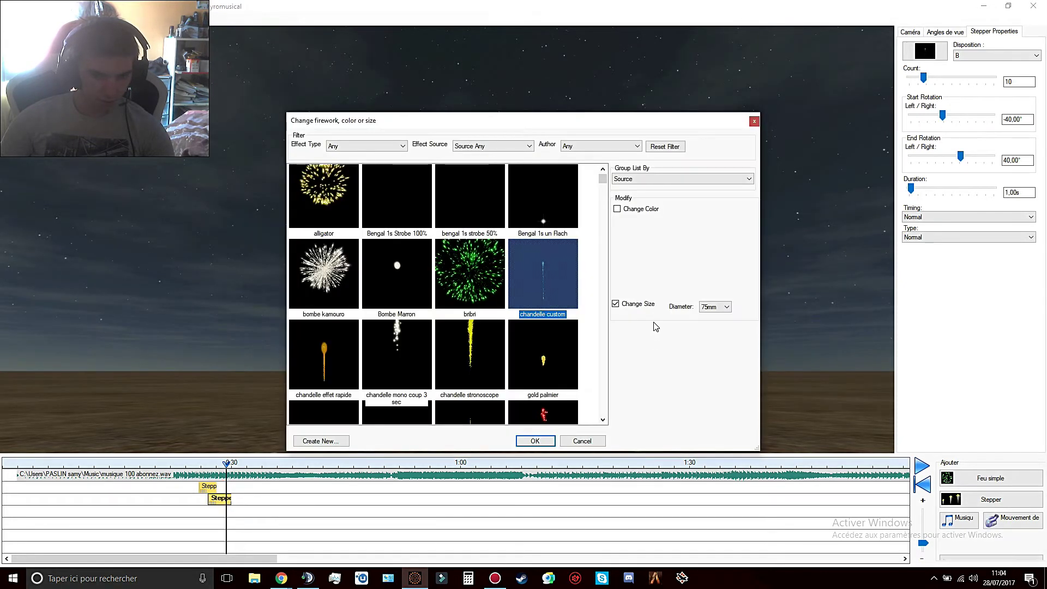
{"action": "left_click", "coordinate": [703, 310]}
{"action": "left_click", "coordinate": [710, 360]}
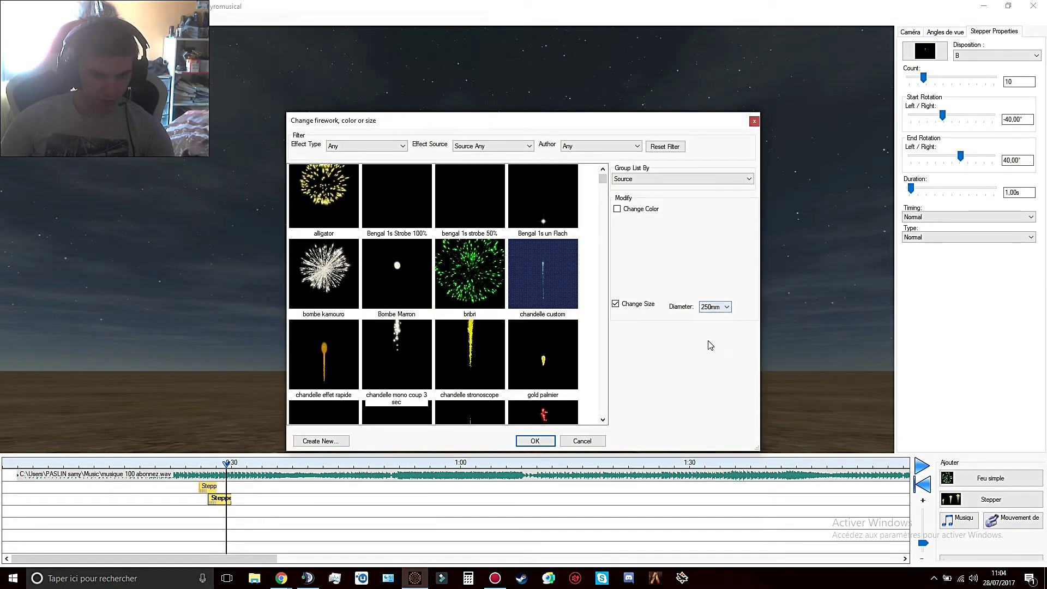
{"action": "left_click", "coordinate": [317, 374]}
{"action": "left_click", "coordinate": [535, 441]}
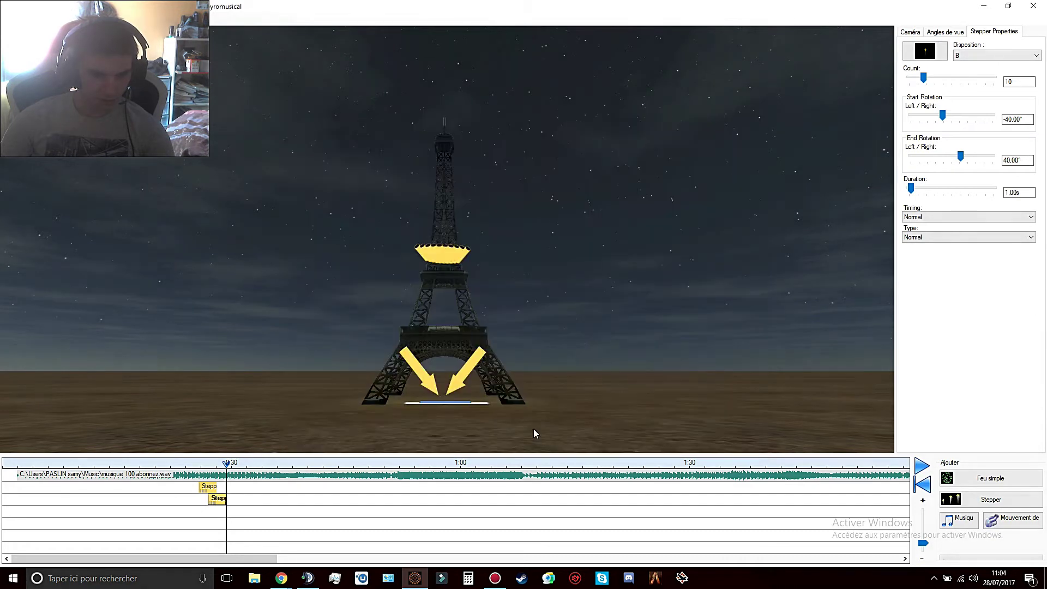
Play the show twice from just before the first stepper to check the new fireworks on both tower levels
{"action": "left_click", "coordinate": [175, 464]}
{"action": "key", "text": "space"}
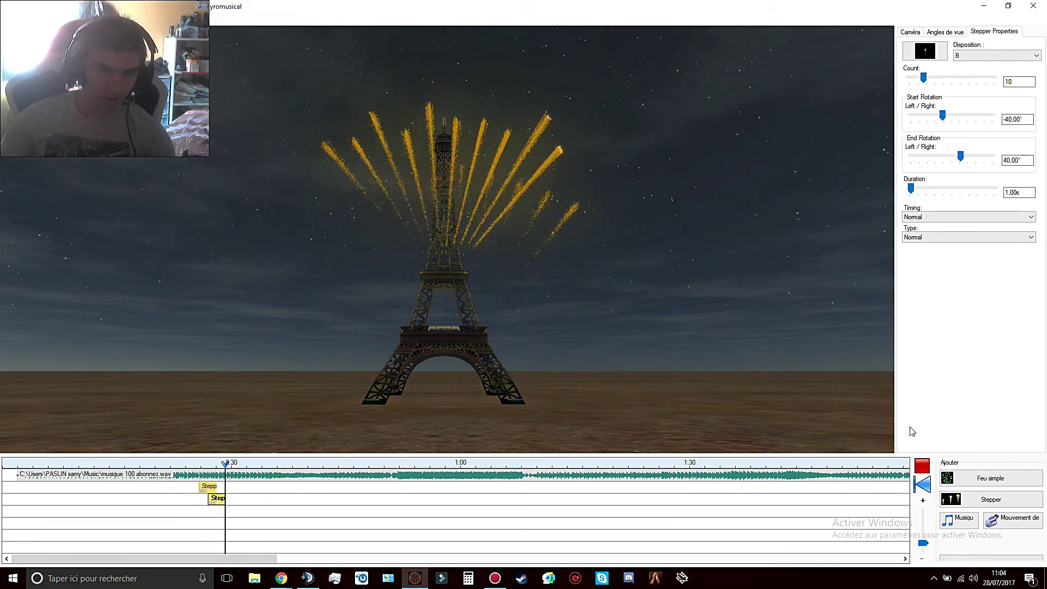
{"action": "left_click", "coordinate": [183, 465]}
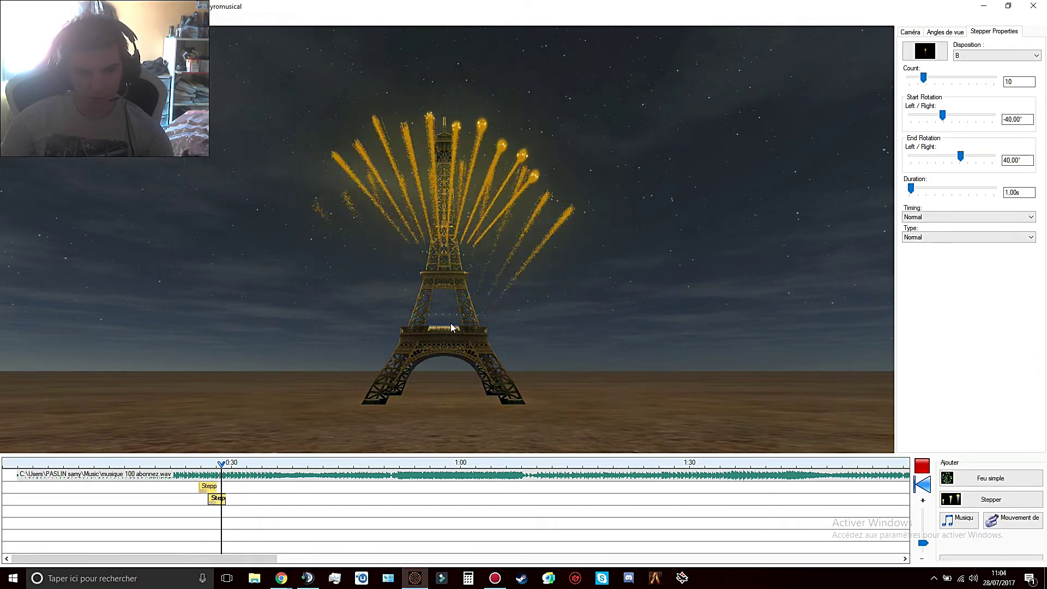
{"action": "key", "text": "space"}
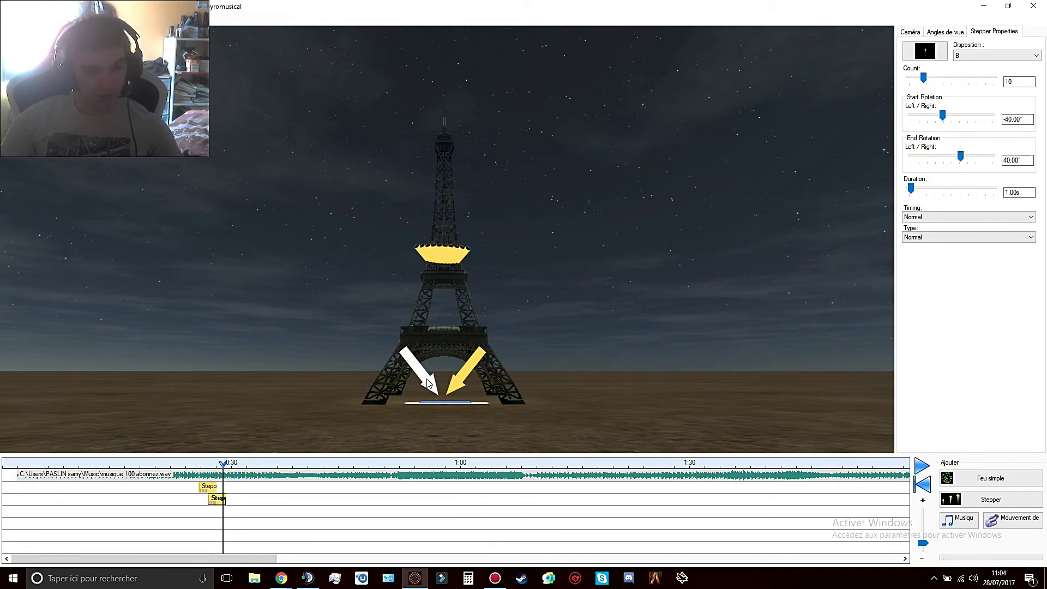
Shift front A forward on the first level, with its start at about -22m / -29m and its end at about 22m / -30m
{"action": "left_click", "coordinate": [207, 488]}
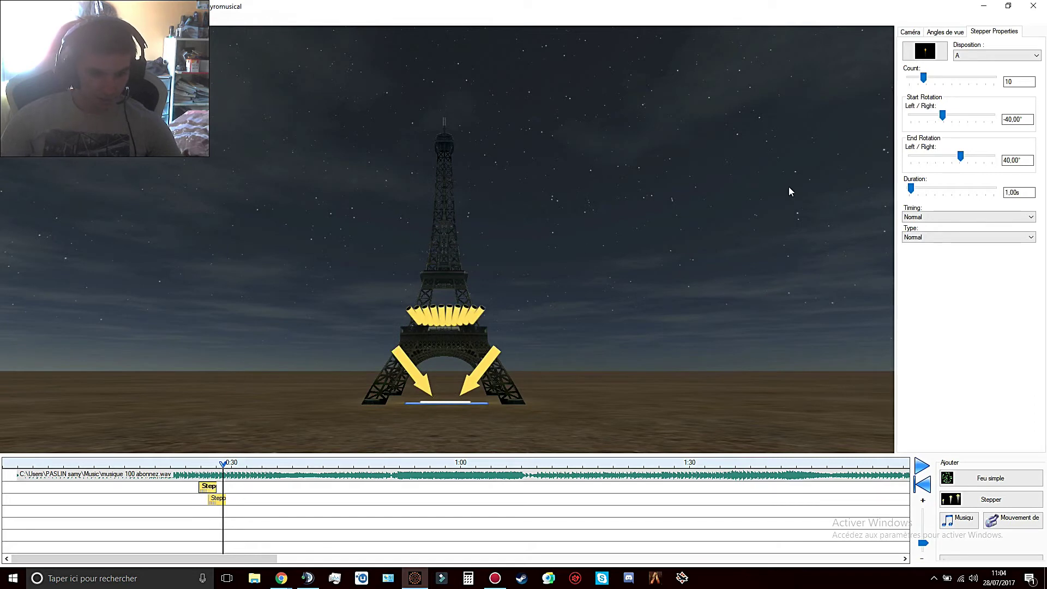
{"action": "left_click", "coordinate": [917, 34]}
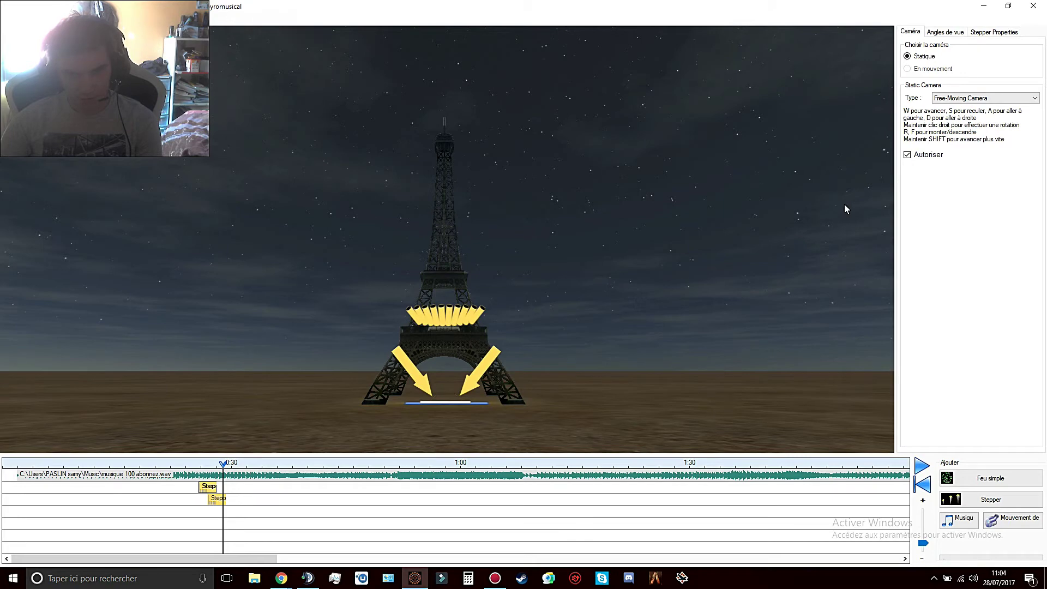
{"action": "key", "text": "w"}
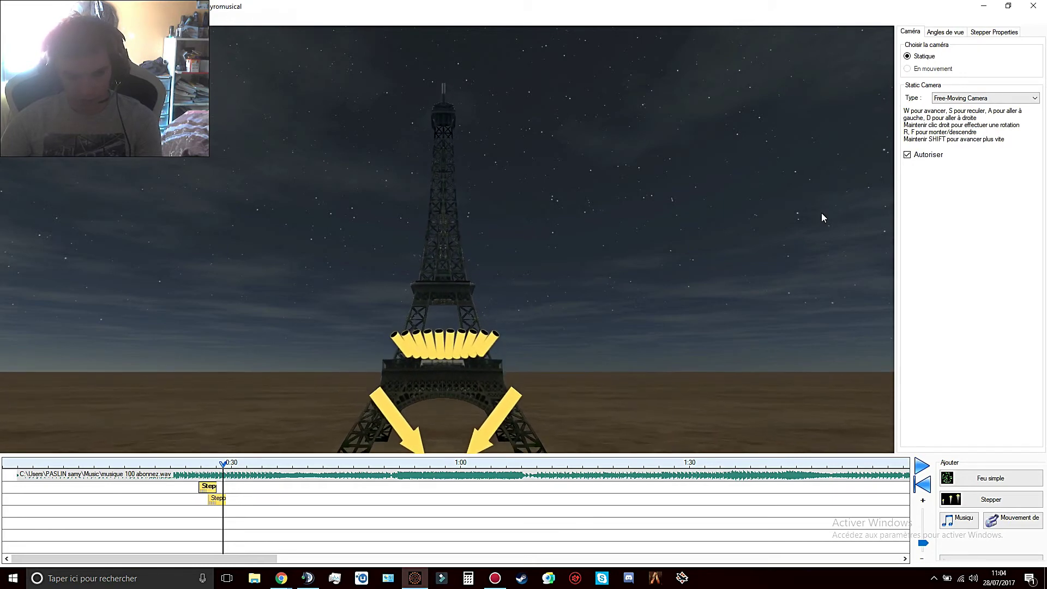
{"action": "right_click_drag", "start_coordinate": [822, 214], "coordinate": [808, 273]}
{"action": "key", "text": "r"}
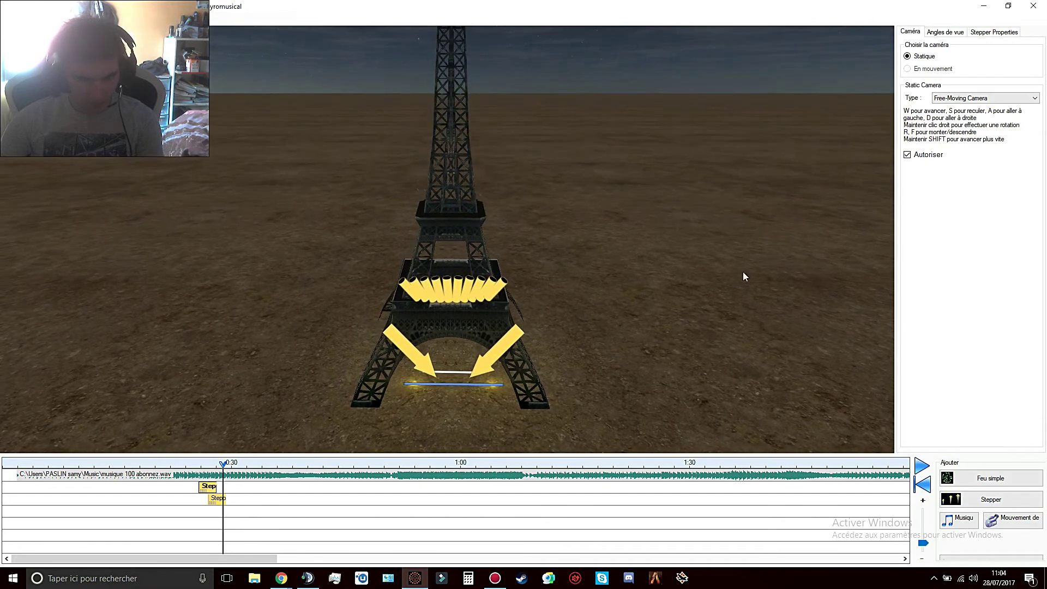
{"action": "left_click", "coordinate": [950, 33]}
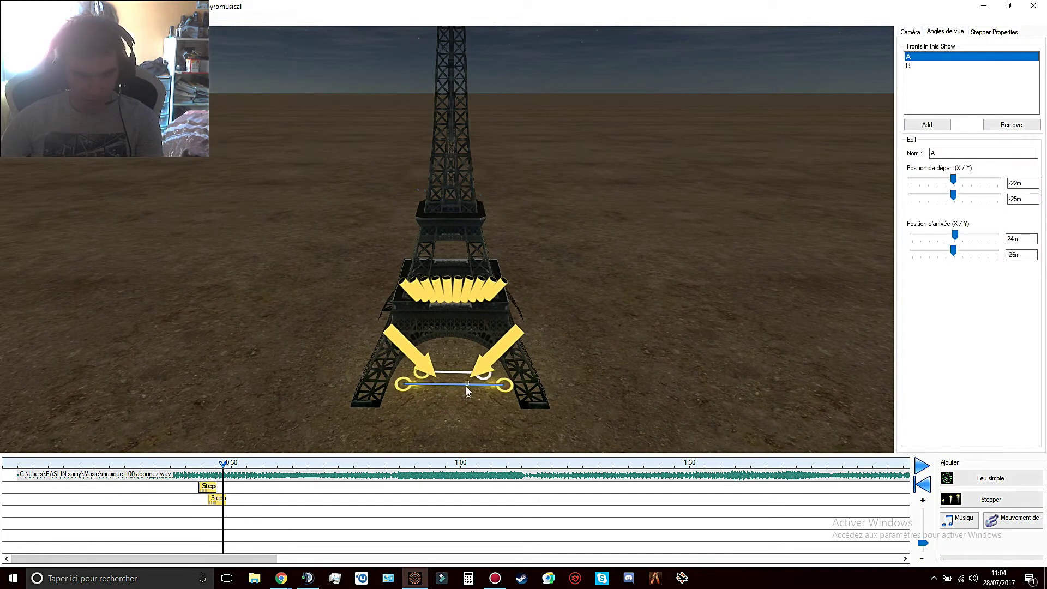
{"action": "left_click", "coordinate": [418, 375]}
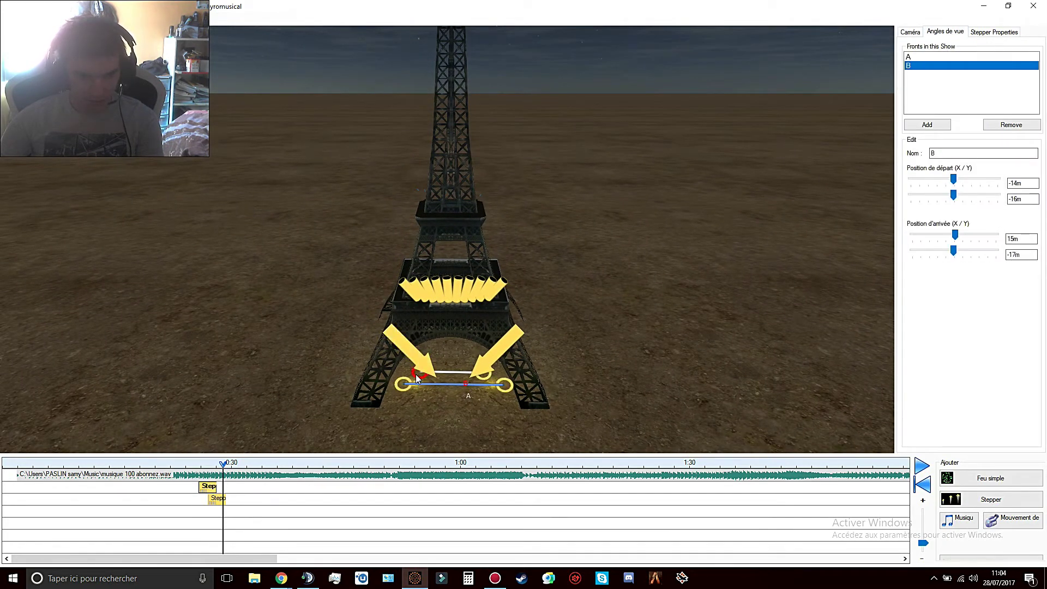
{"action": "left_click", "coordinate": [404, 385]}
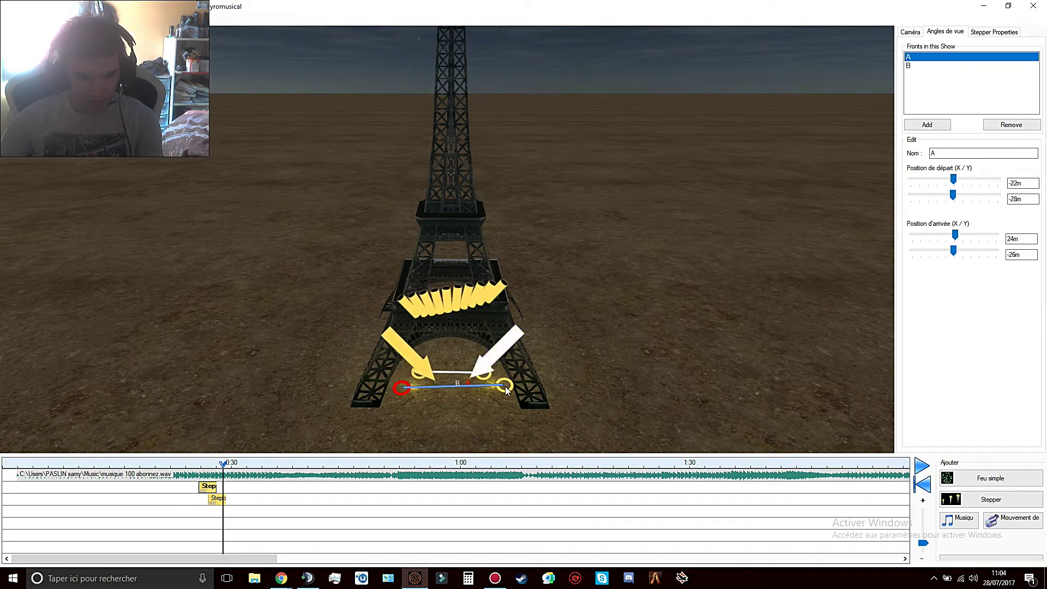
{"action": "left_click_drag", "start_coordinate": [506, 391], "coordinate": [507, 393]}
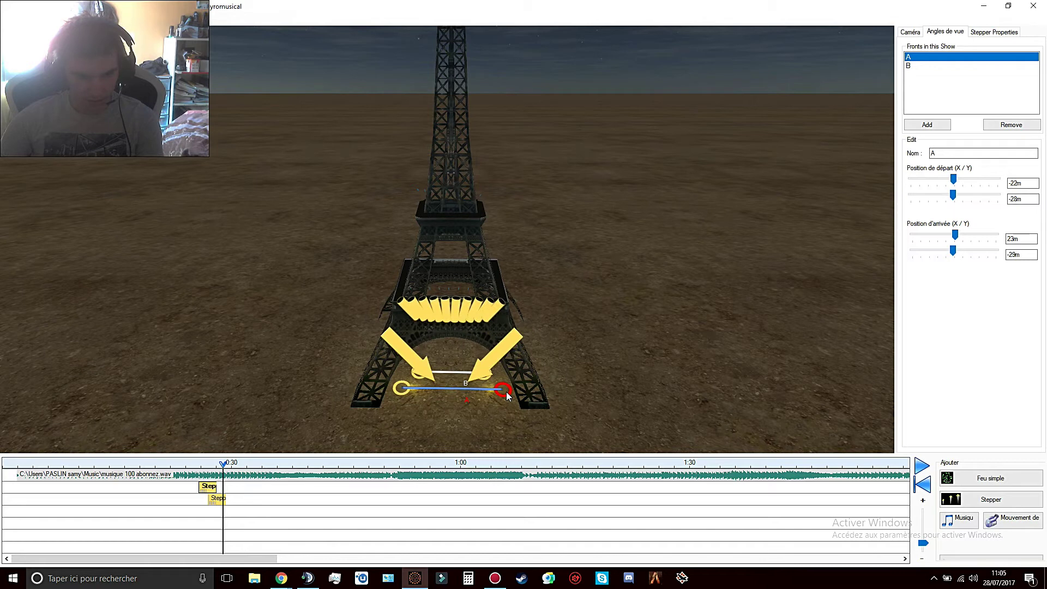
{"action": "left_click_drag", "start_coordinate": [403, 391], "coordinate": [404, 395]}
{"action": "left_click_drag", "start_coordinate": [501, 396], "coordinate": [497, 399]}
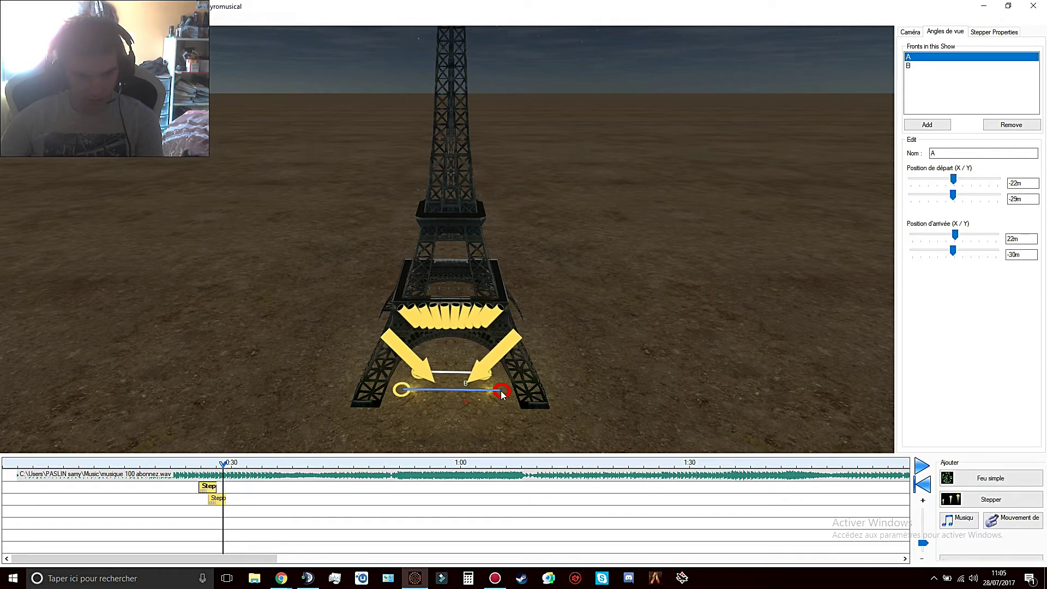
Widen front B on the second level, with its start at about -16m / -17m and its end at about 17m / -18m
{"action": "left_click", "coordinate": [217, 501]}
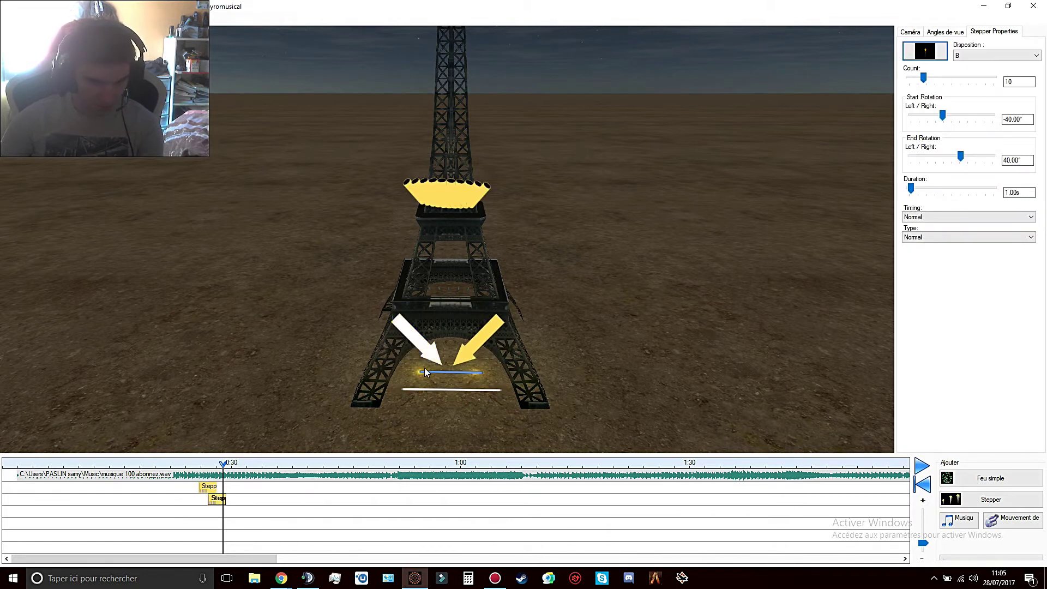
{"action": "left_click", "coordinate": [946, 32]}
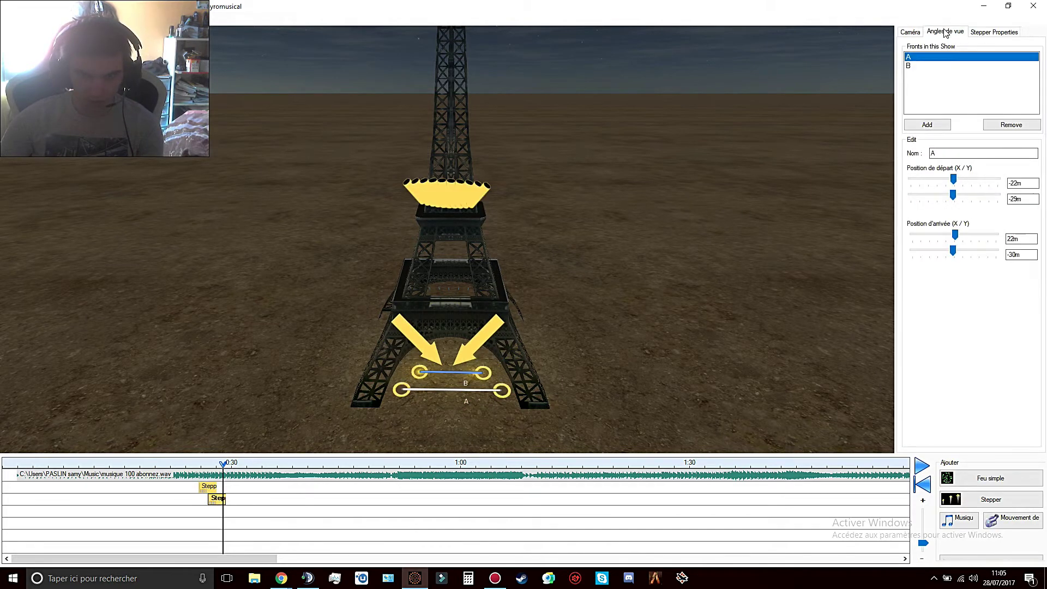
{"action": "left_click", "coordinate": [926, 65]}
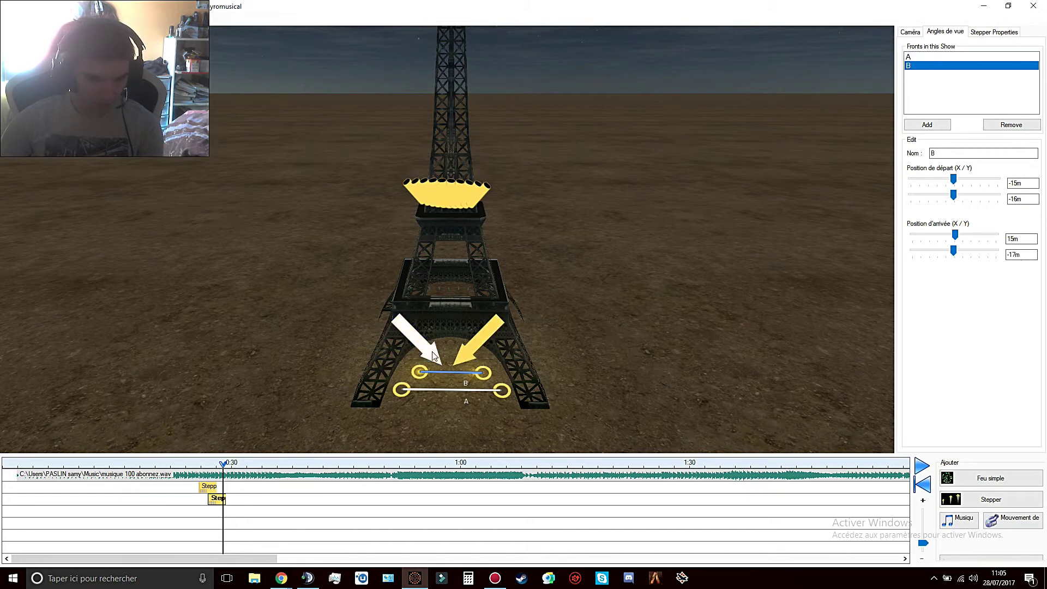
{"action": "left_click_drag", "start_coordinate": [415, 371], "coordinate": [488, 371]}
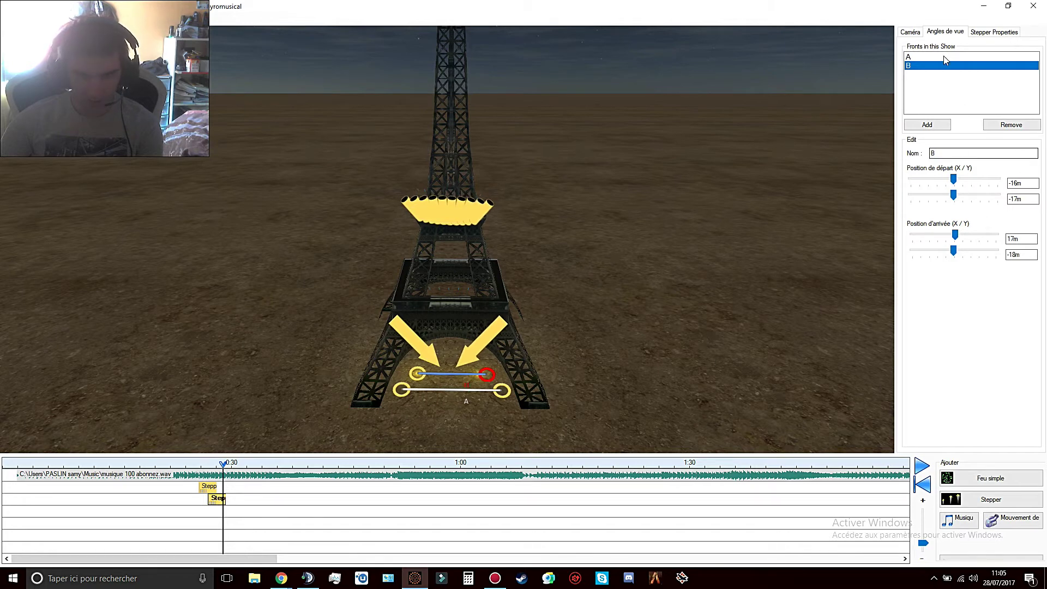
Play the show from about 0:24 in a front view of the whole tower until both steppers have finished
{"action": "left_click", "coordinate": [910, 31]}
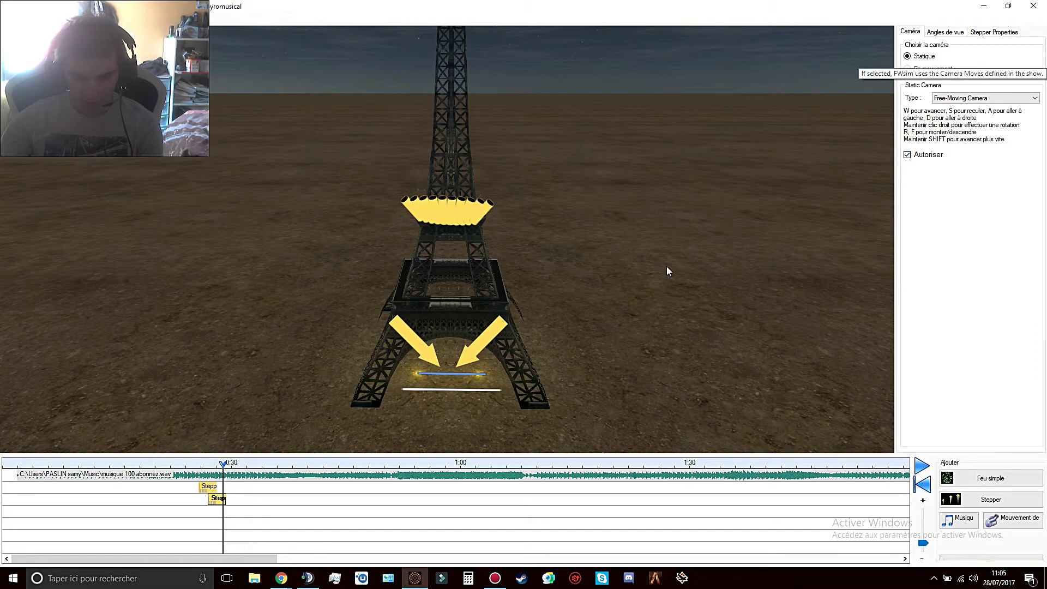
{"action": "key", "text": "s"}
{"action": "key", "text": "f"}
{"action": "right_click_drag", "start_coordinate": [667, 267], "coordinate": [668, 220]}
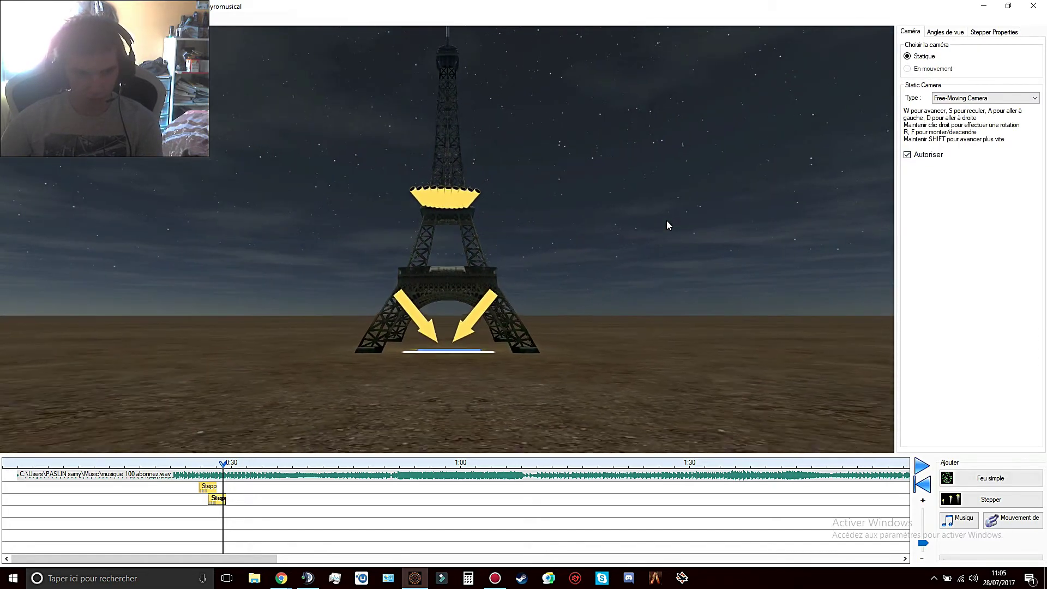
{"action": "key", "text": "s"}
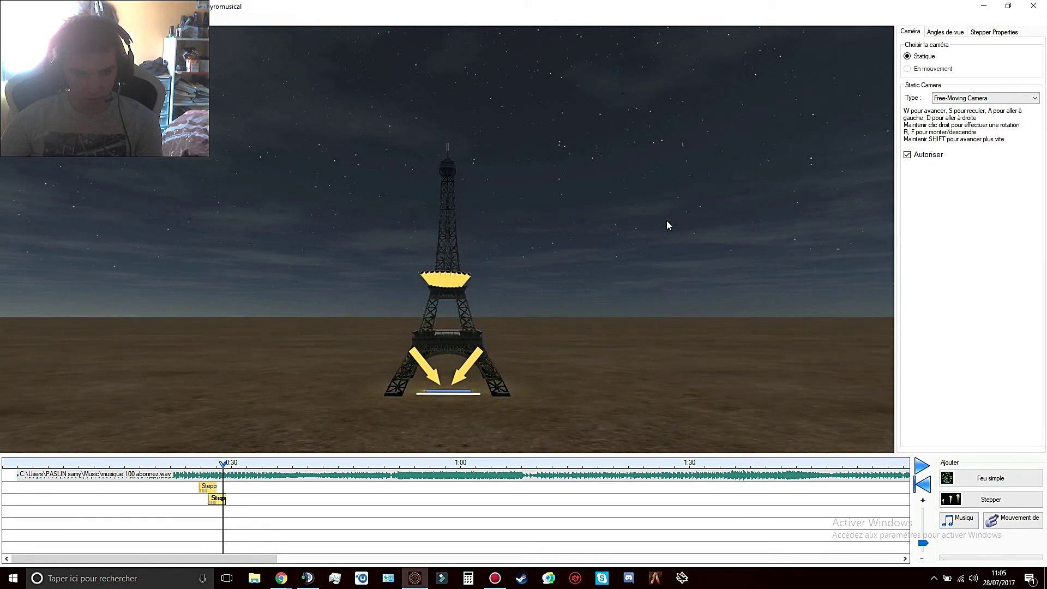
{"action": "key", "text": "r"}
{"action": "left_click", "coordinate": [188, 464]}
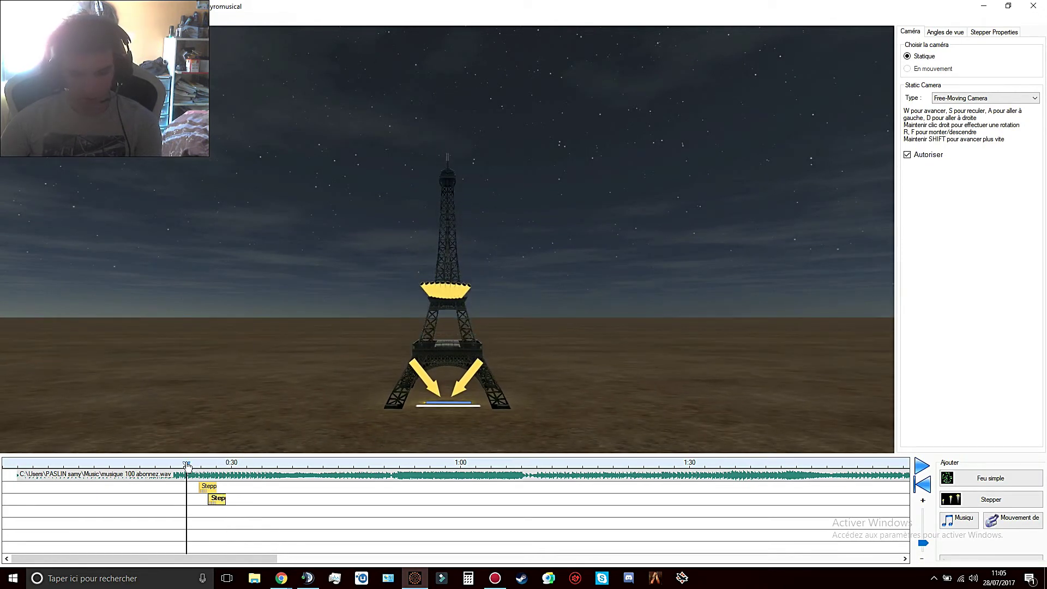
{"action": "key", "text": "space"}
{"action": "left_click", "coordinate": [915, 155]}
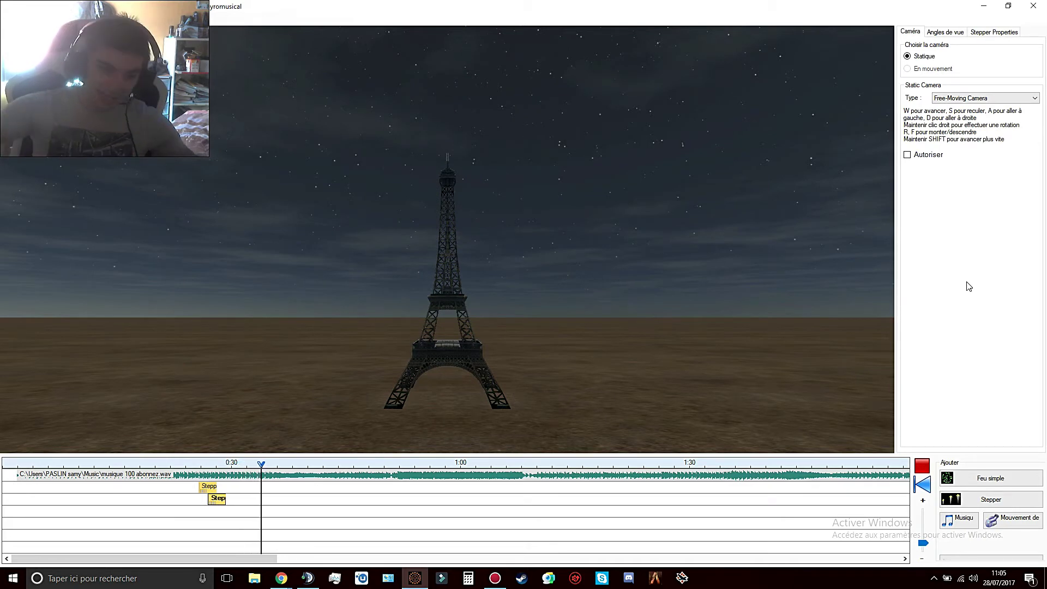
{"action": "left_click", "coordinate": [923, 467]}
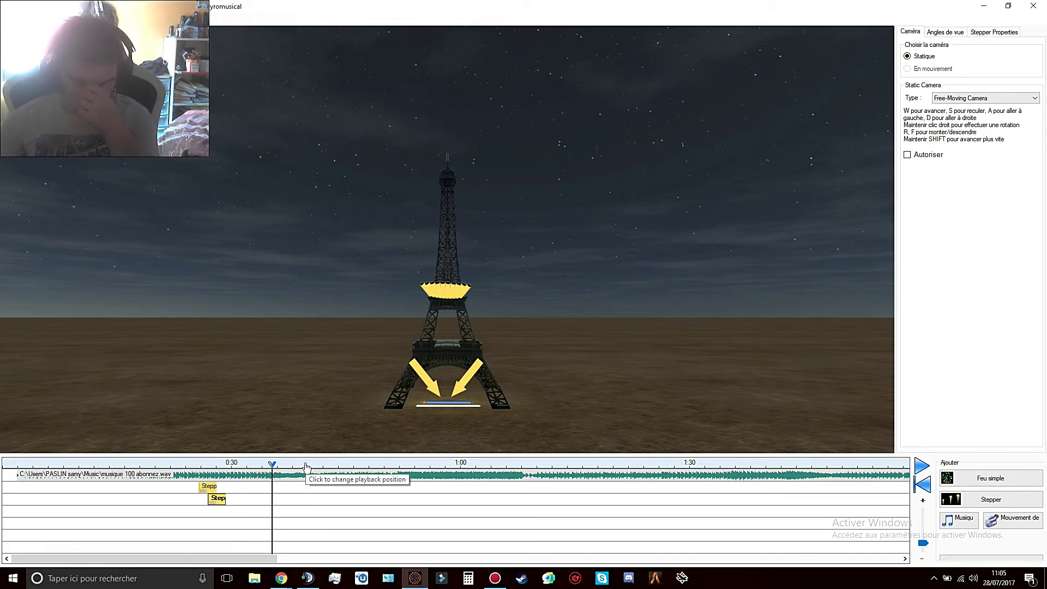
Add a third front, C, to the show
{"action": "left_click", "coordinate": [934, 30]}
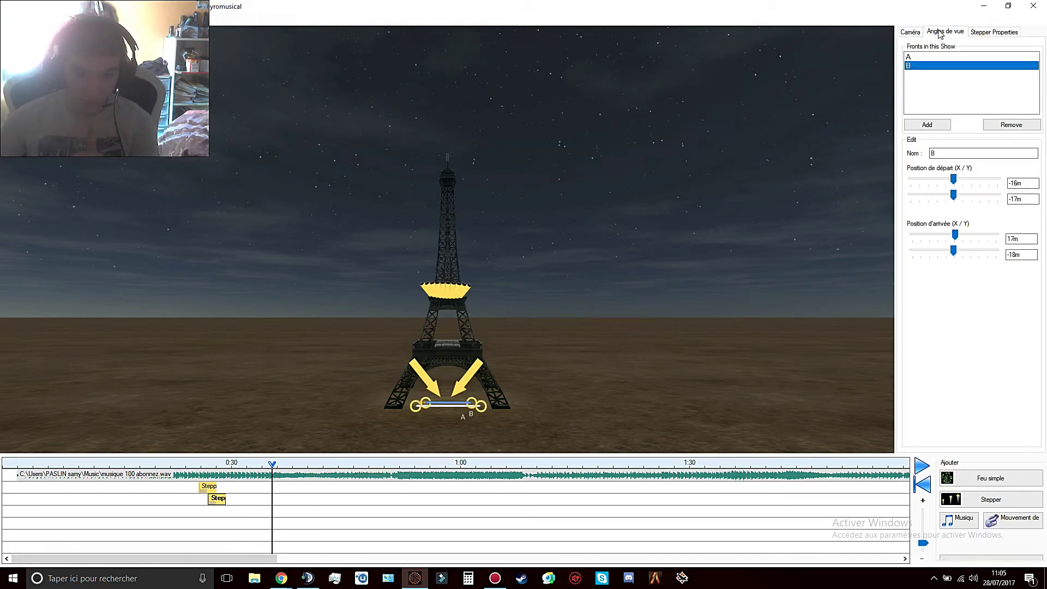
{"action": "left_click", "coordinate": [928, 125]}
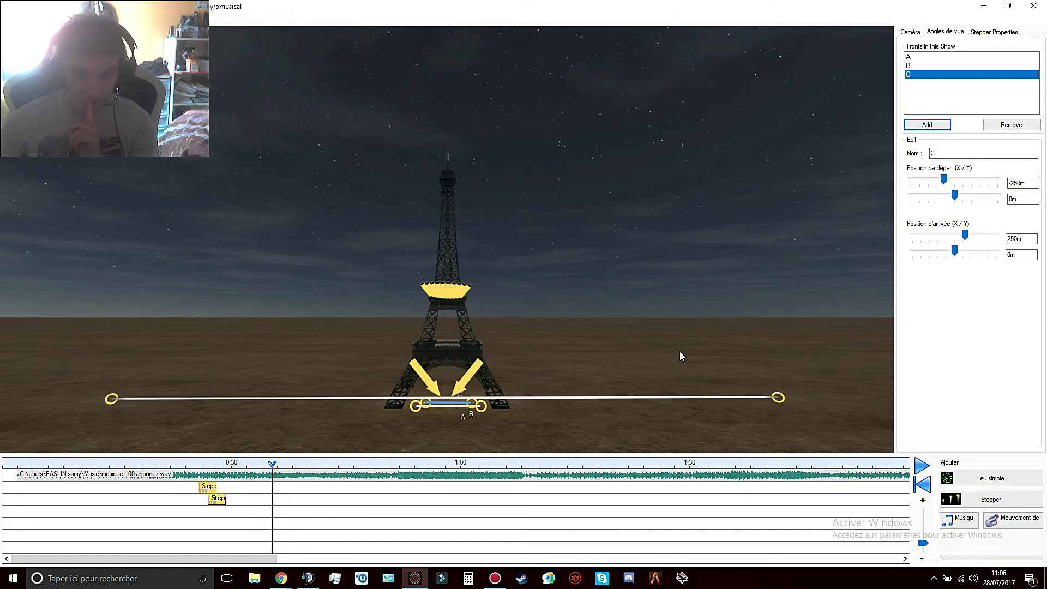
Place front C on the tower, with its start at about -30m / -1m and its end at about -9m / 73m
{"action": "left_click", "coordinate": [909, 34]}
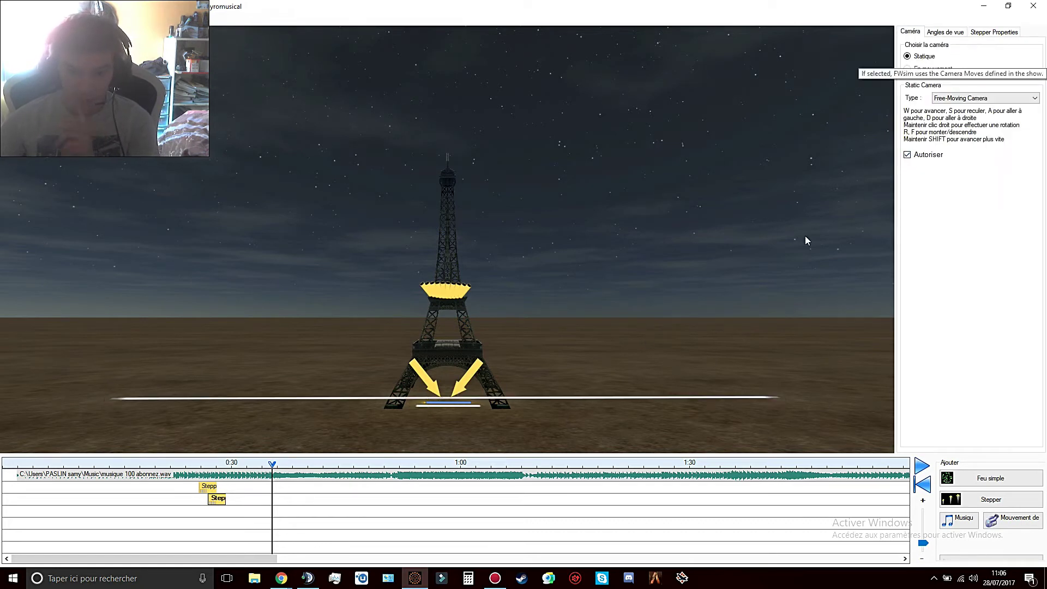
{"action": "key", "text": "s"}
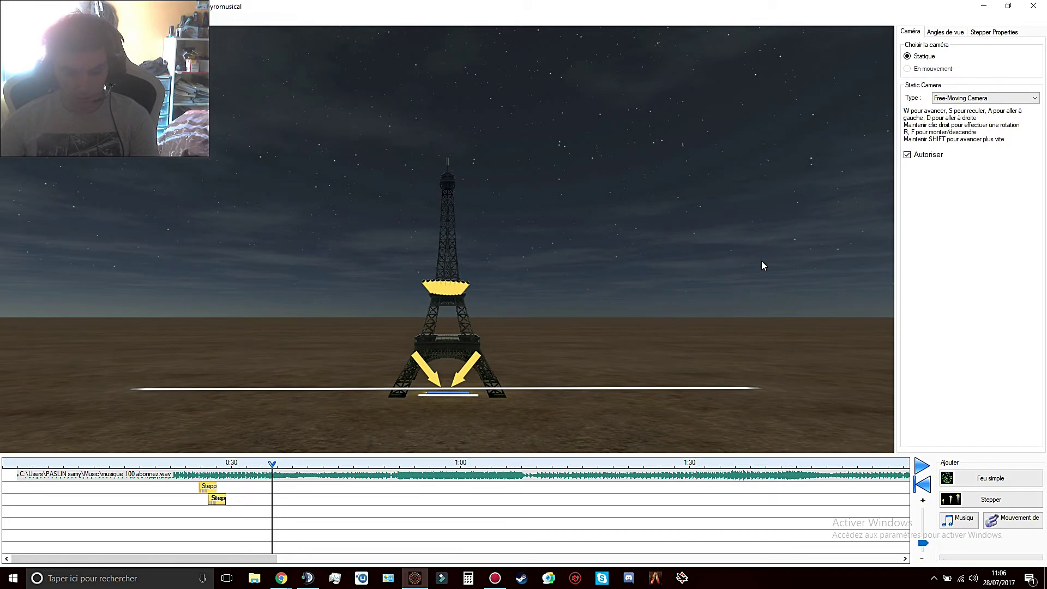
{"action": "key", "text": "w"}
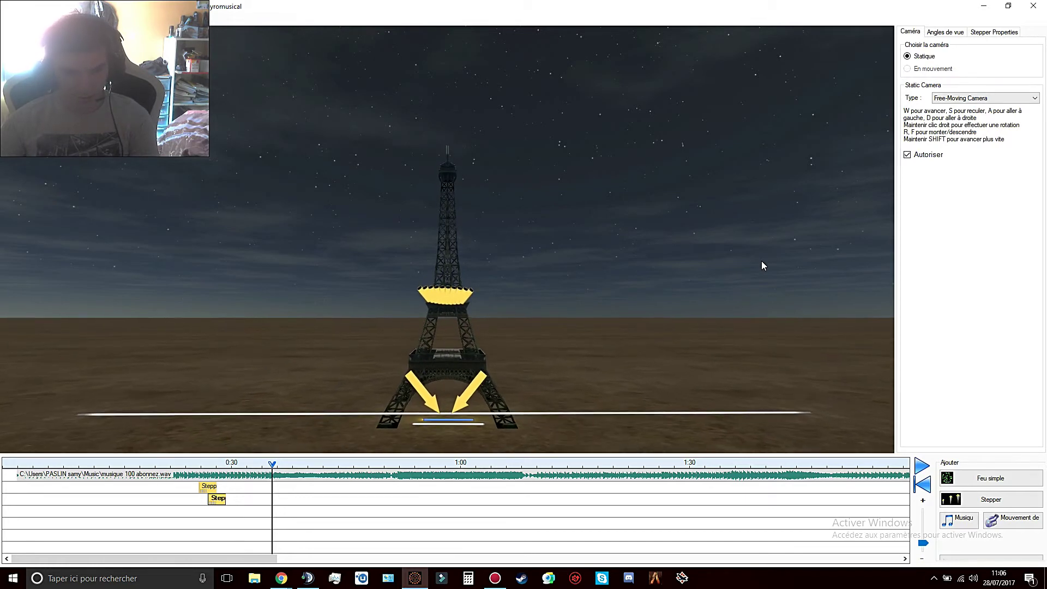
{"action": "key", "text": "r"}
{"action": "right_click_drag", "start_coordinate": [708, 287], "coordinate": [708, 404]}
{"action": "key", "text": "r"}
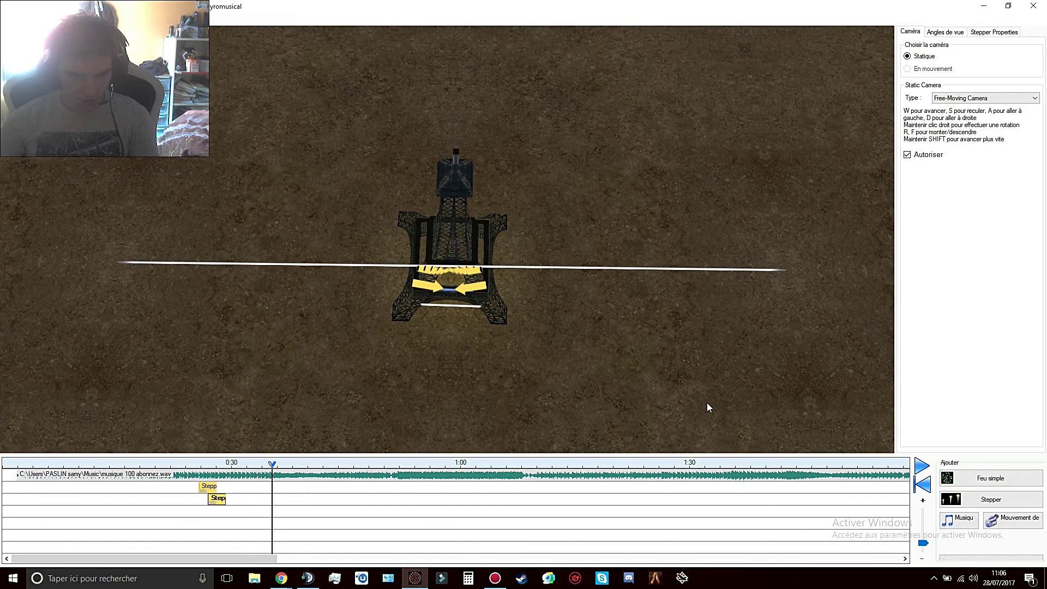
{"action": "left_click", "coordinate": [954, 34]}
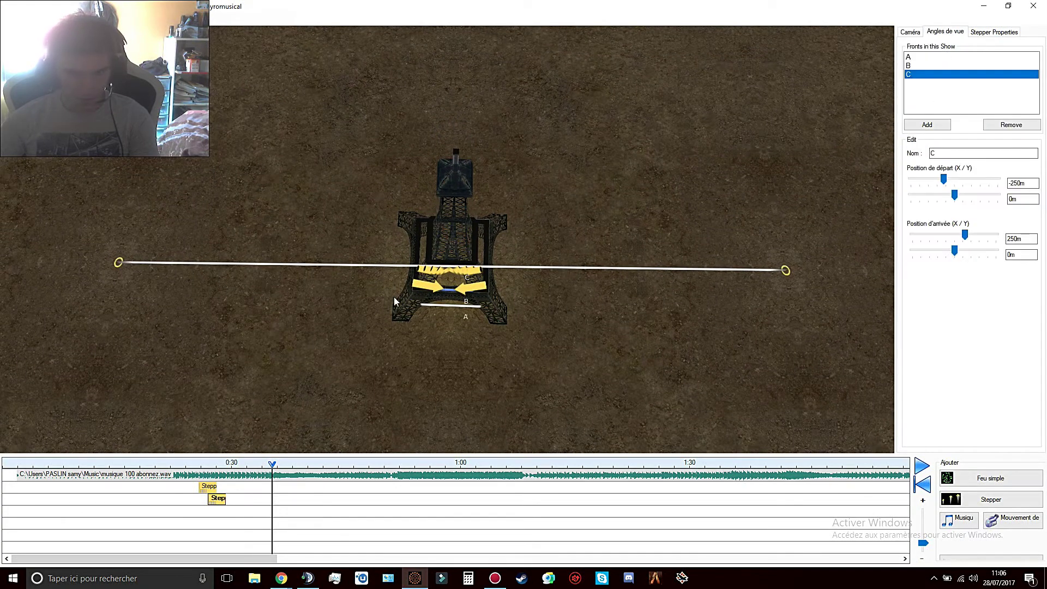
{"action": "left_click", "coordinate": [910, 32]}
{"action": "left_click", "coordinate": [945, 32]}
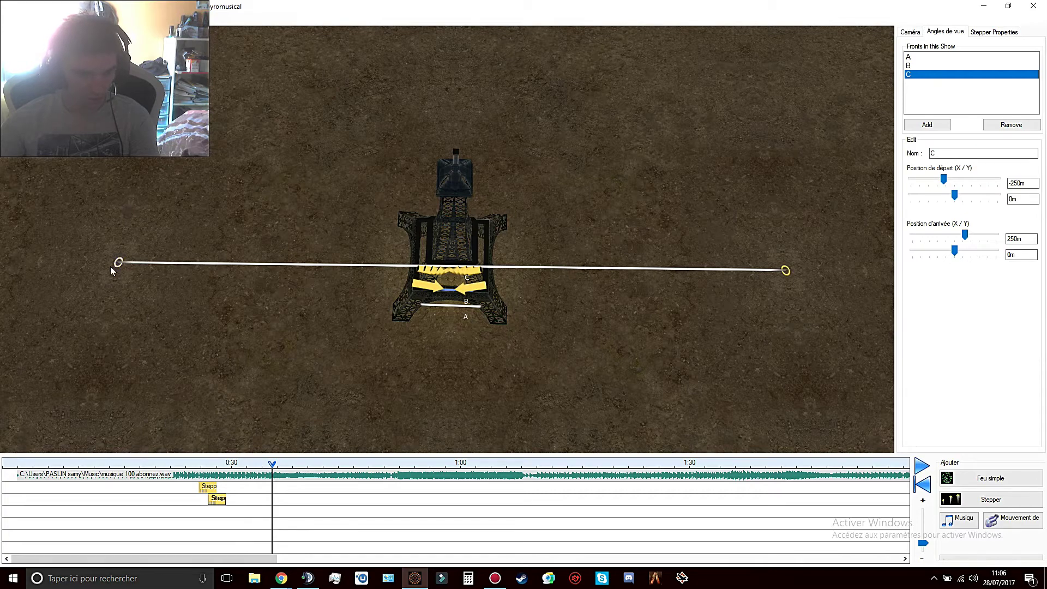
{"action": "left_click_drag", "start_coordinate": [114, 266], "coordinate": [410, 265]}
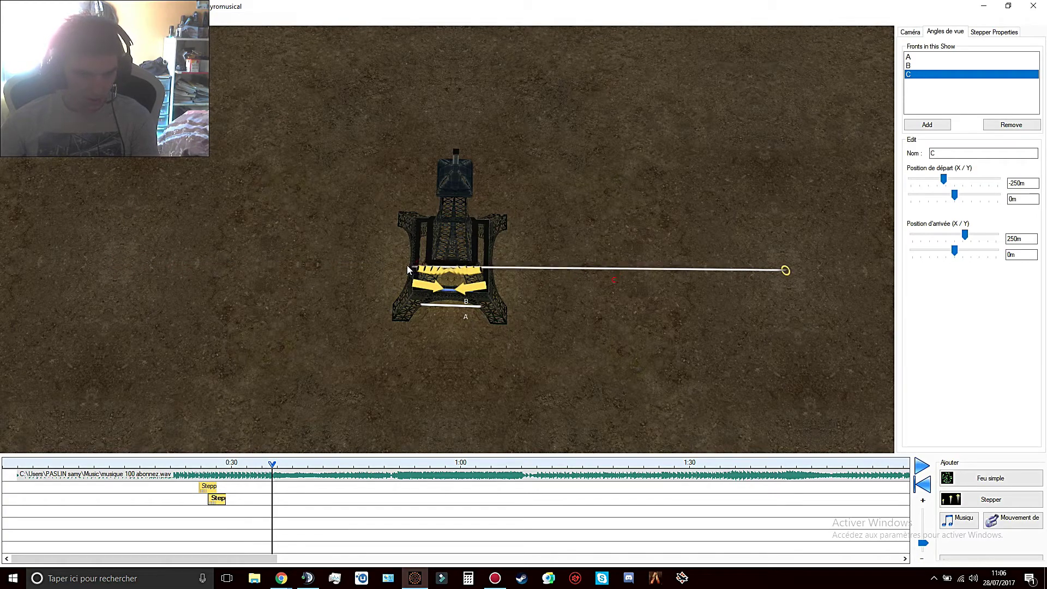
{"action": "left_click_drag", "start_coordinate": [784, 273], "coordinate": [385, 266]}
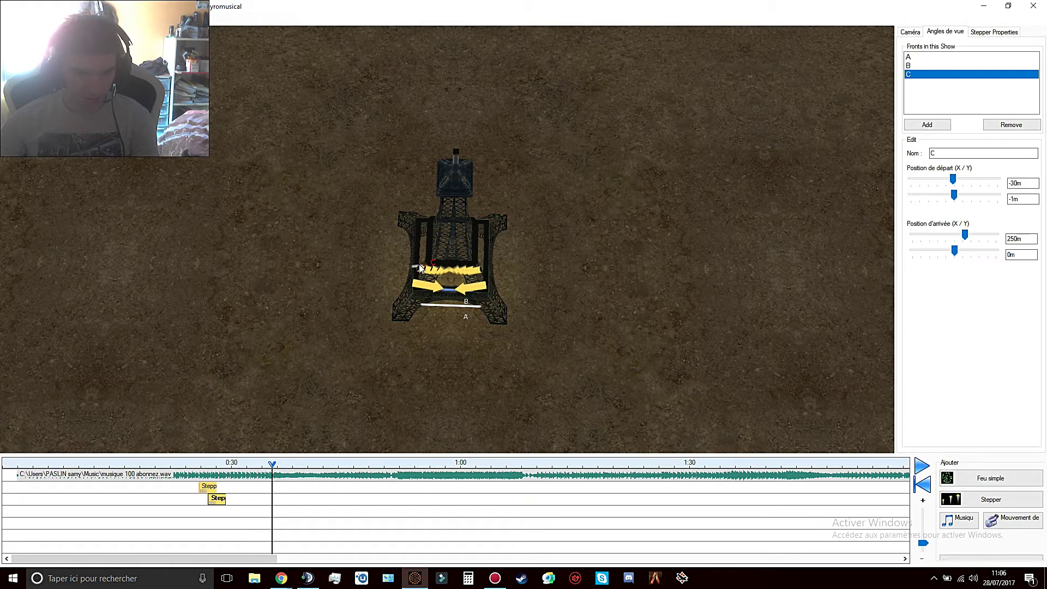
{"action": "left_click_drag", "start_coordinate": [420, 267], "coordinate": [438, 177]}
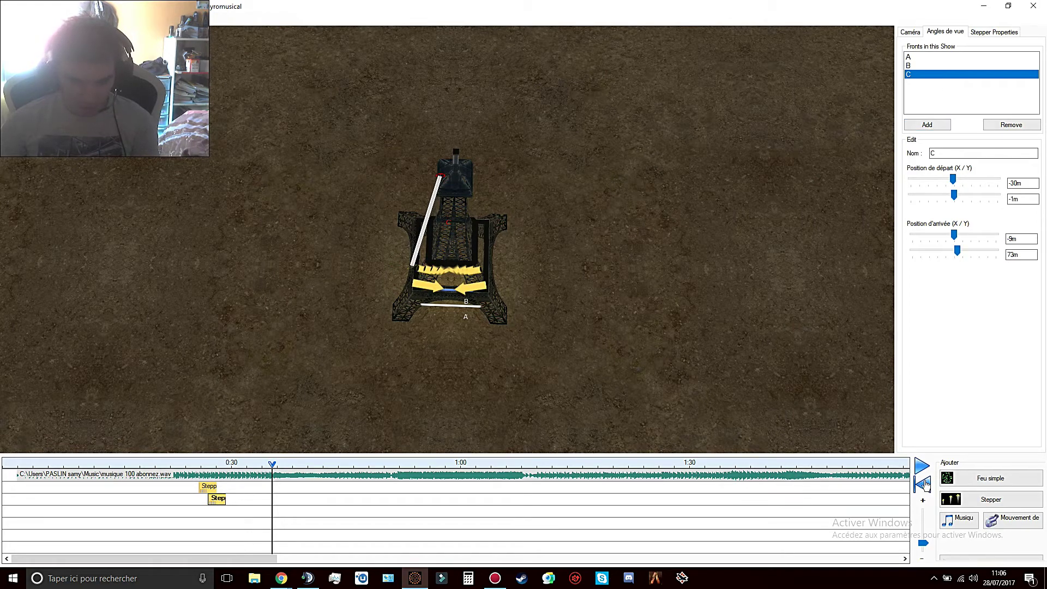
Copy the second stepper onto the next free track, slightly after it, and assign the copy to front C
{"action": "left_click", "coordinate": [222, 503]}
{"action": "left_click_drag", "start_coordinate": [222, 503], "coordinate": [224, 513]}
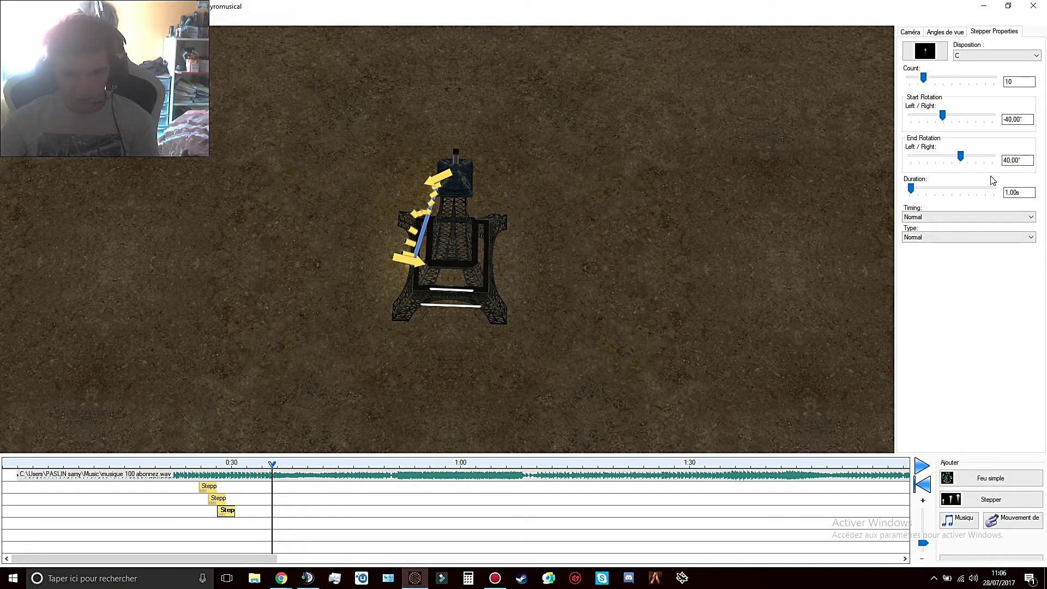
Realign front C across the tower, with its start at about 44m / -2m and its end at about -25m / 1m
{"action": "left_click", "coordinate": [946, 32]}
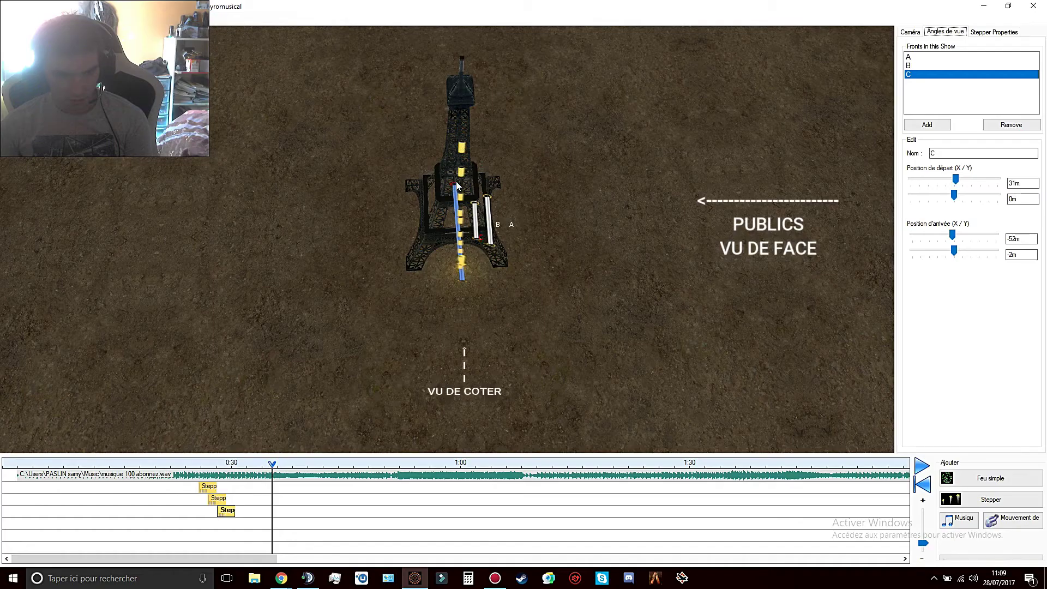
{"action": "left_click_drag", "start_coordinate": [457, 184], "coordinate": [453, 180]}
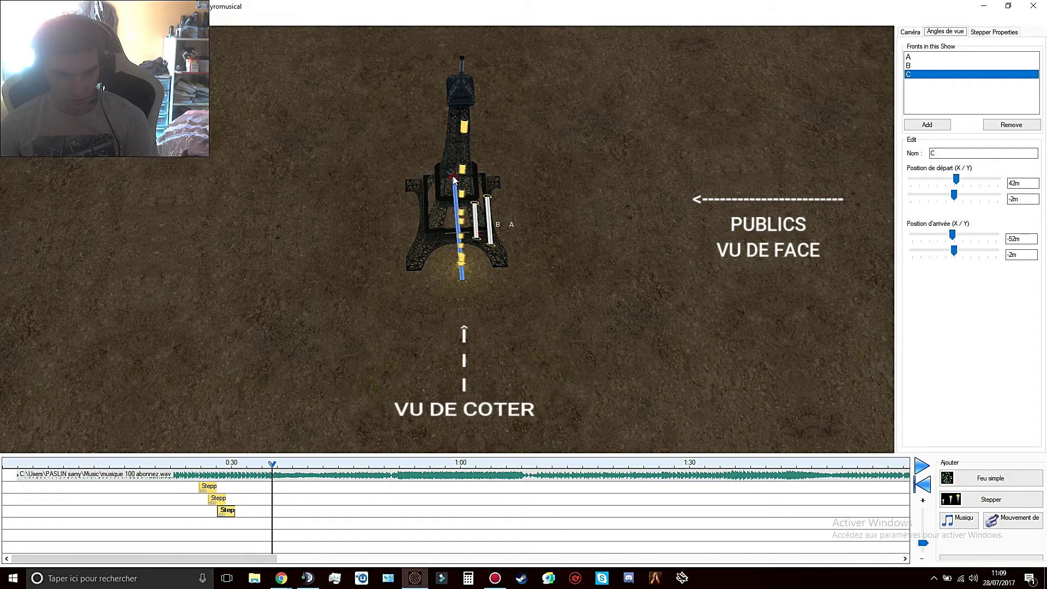
{"action": "left_click_drag", "start_coordinate": [463, 280], "coordinate": [459, 250]}
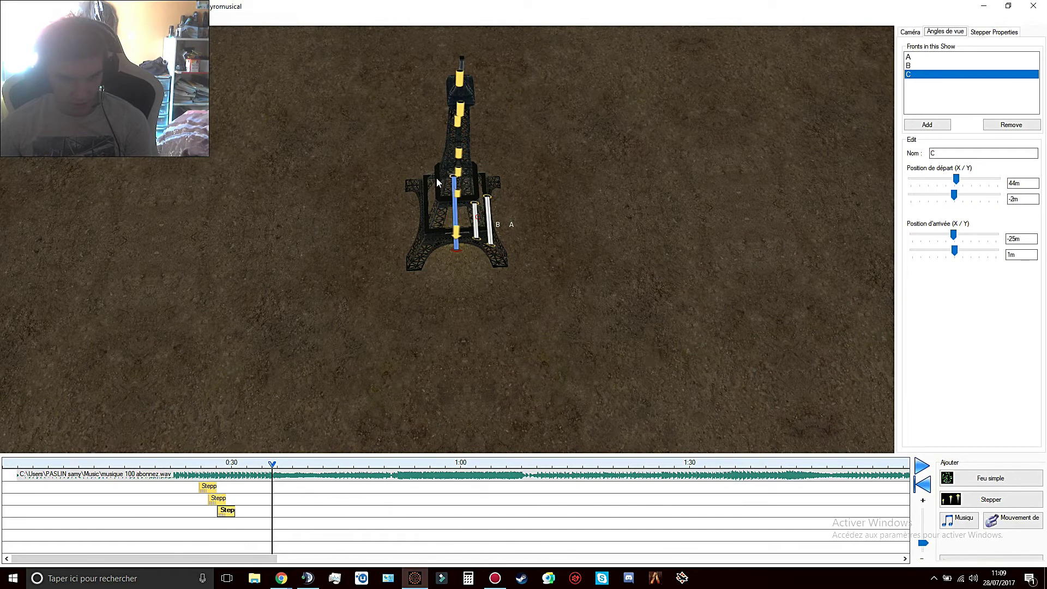
Try a start and end rotation of 180° on the third stepper
{"action": "left_click", "coordinate": [910, 33]}
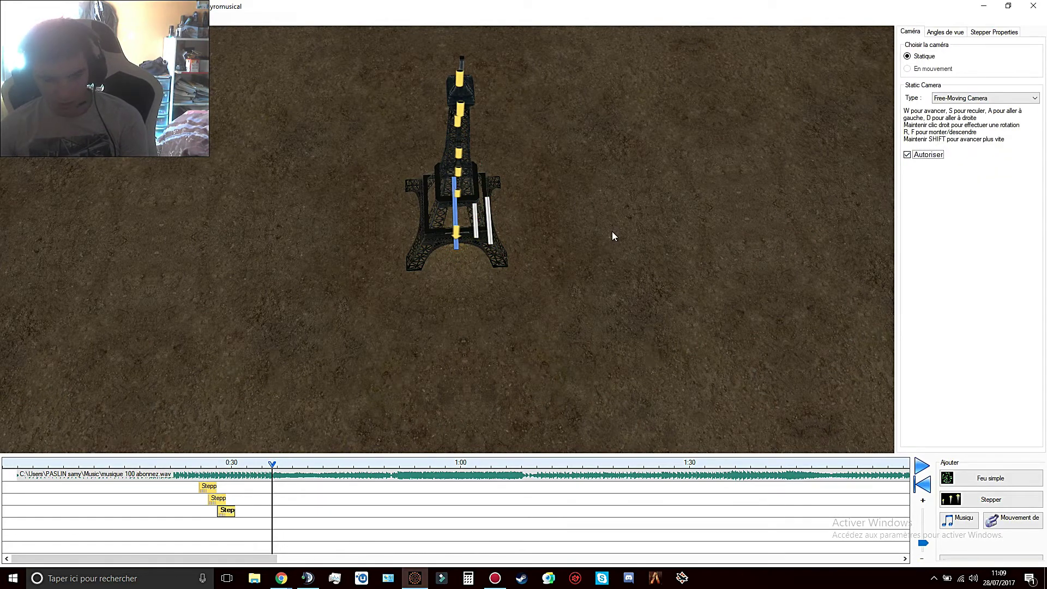
{"action": "key", "text": "d"}
{"action": "key", "text": "d"}
{"action": "right_click_drag", "start_coordinate": [639, 213], "coordinate": [486, 182]}
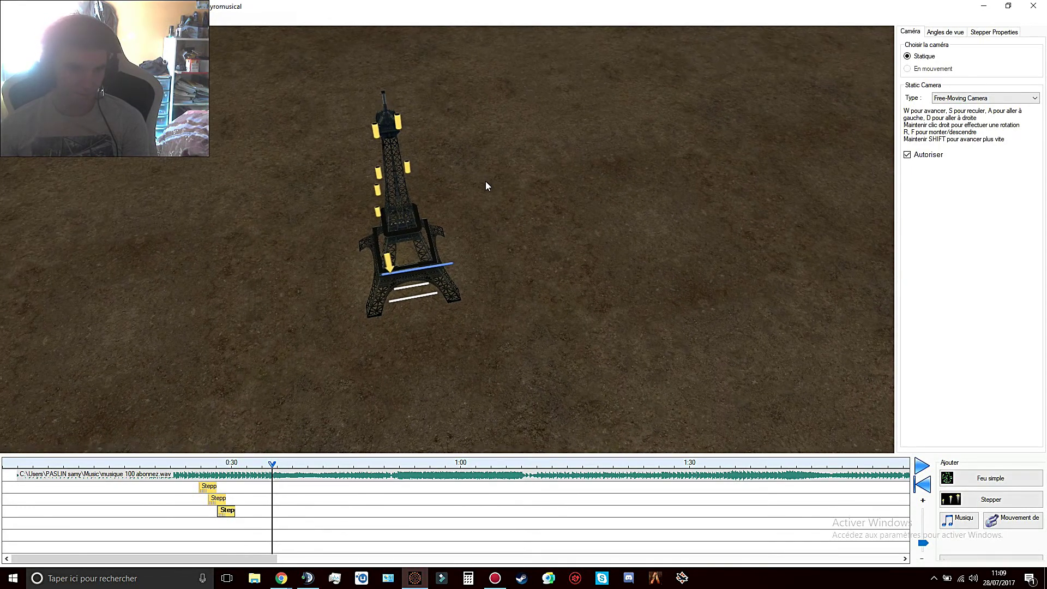
{"action": "left_click", "coordinate": [947, 32]}
{"action": "left_click", "coordinate": [987, 34]}
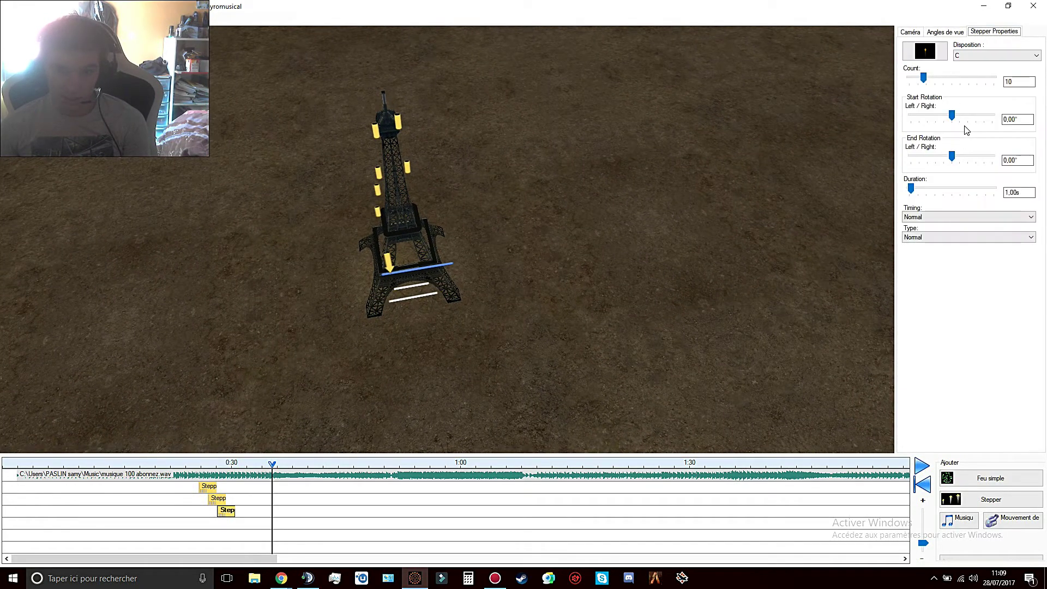
{"action": "double_click", "coordinate": [1015, 118]}
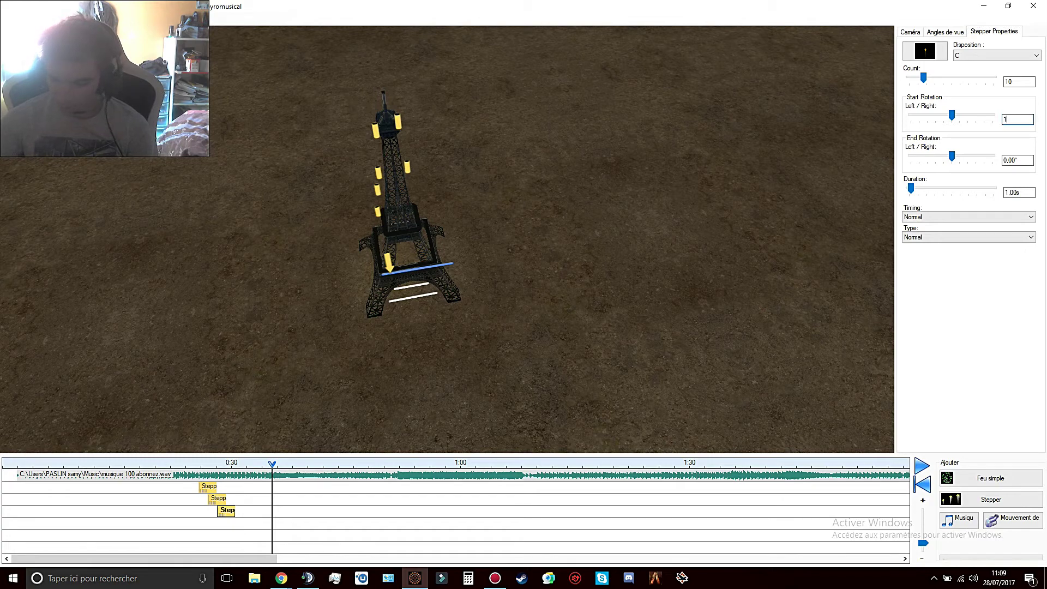
{"action": "key", "text": "Tab"}
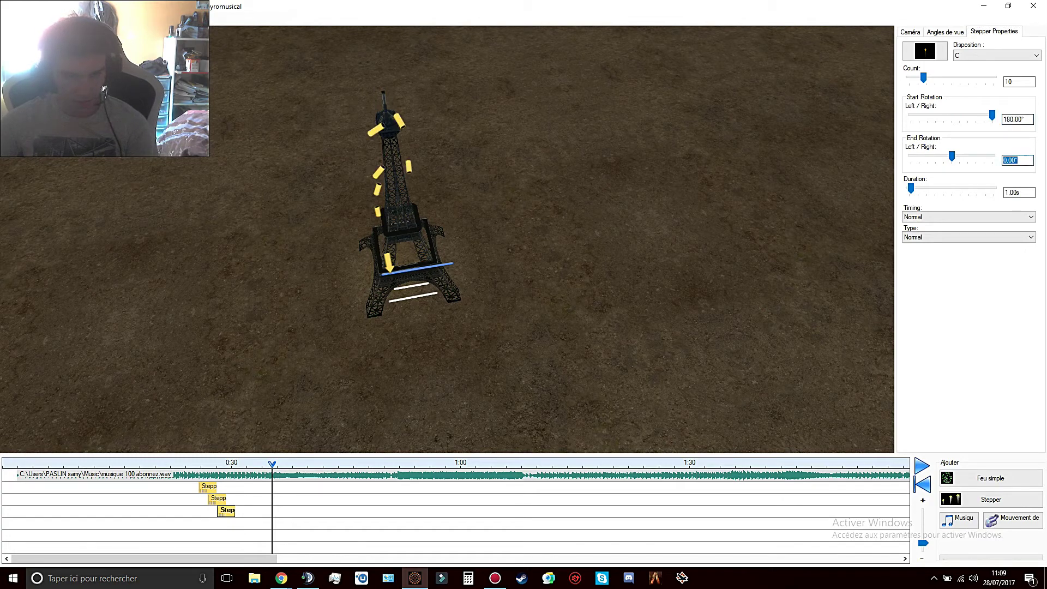
{"action": "type", "text": "180"}
{"action": "key", "text": "Tab"}
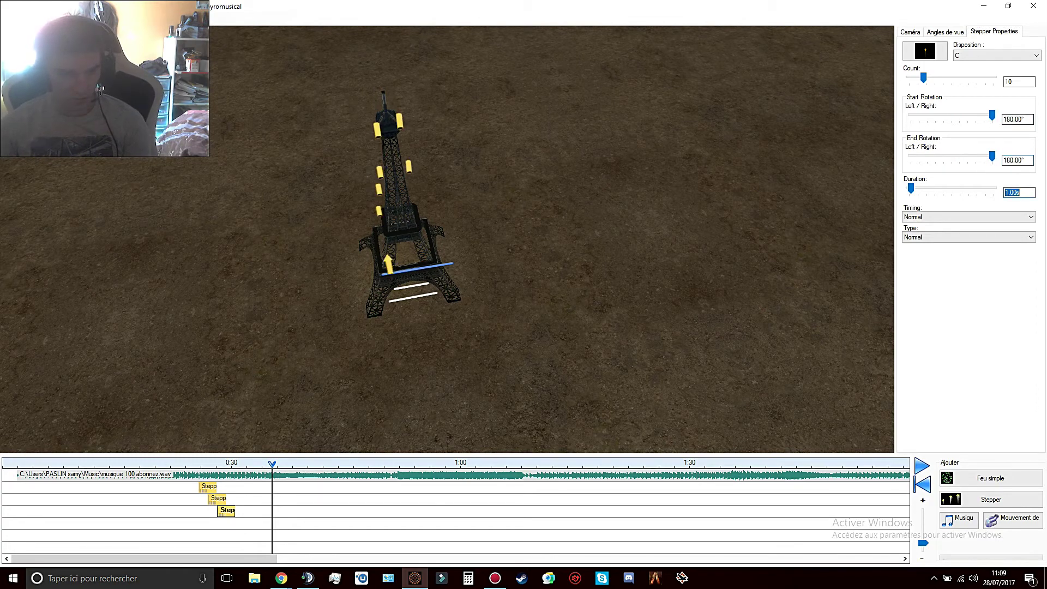
Try a start and end rotation of 90° on the third stepper
{"action": "double_click", "coordinate": [1023, 118]}
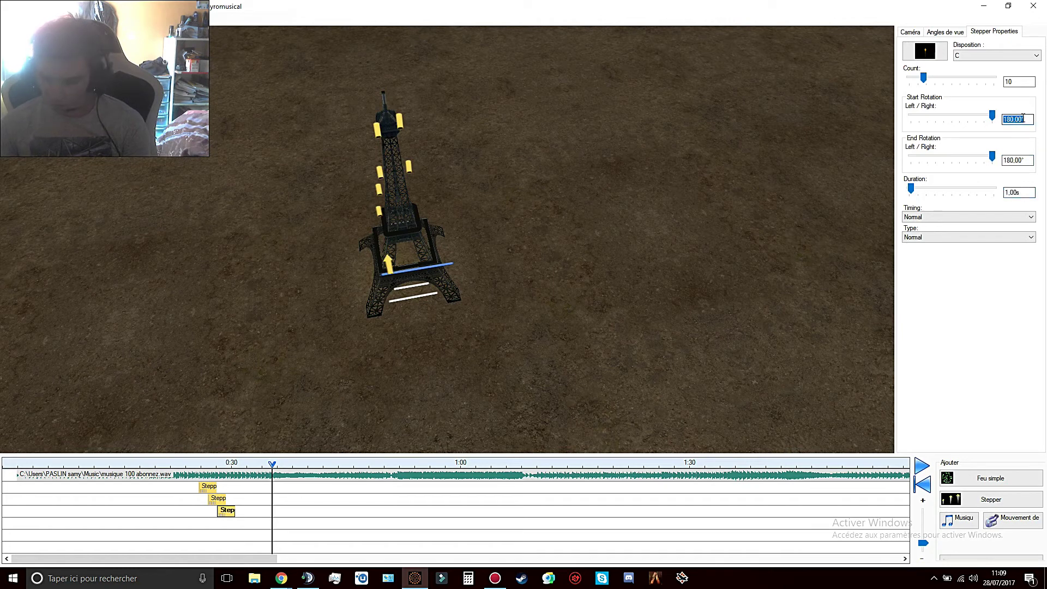
{"action": "type", "text": "90"}
{"action": "key", "text": "Tab"}
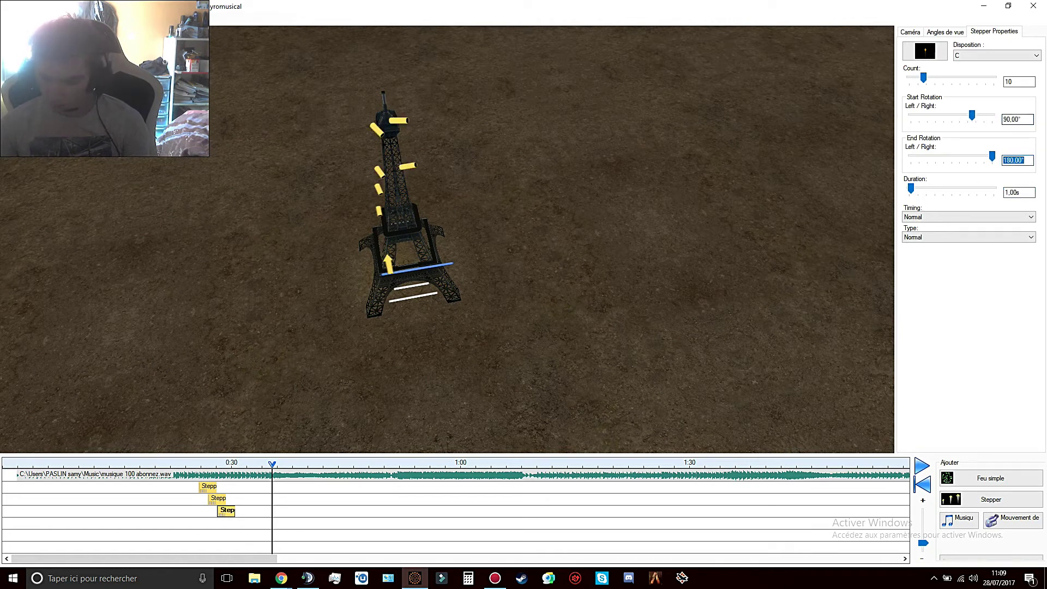
{"action": "type", "text": "90"}
{"action": "key", "text": "Tab"}
Set the third stepper's start and end rotation to -90°
{"action": "double_click", "coordinate": [1026, 121]}
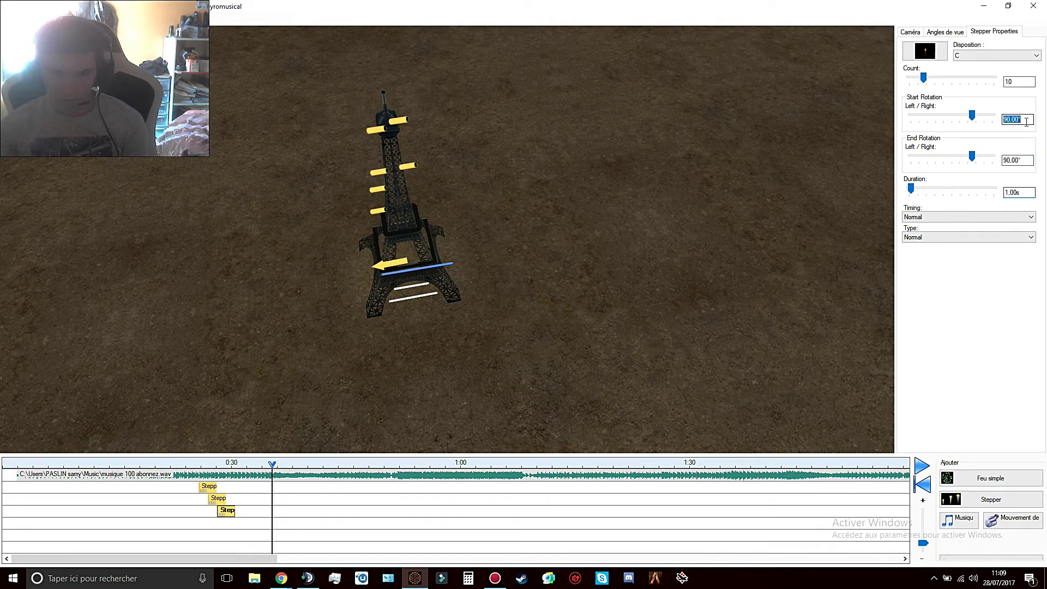
{"action": "type", "text": "-90"}
{"action": "key", "text": "Tab"}
{"action": "key", "text": "BackSpace"}
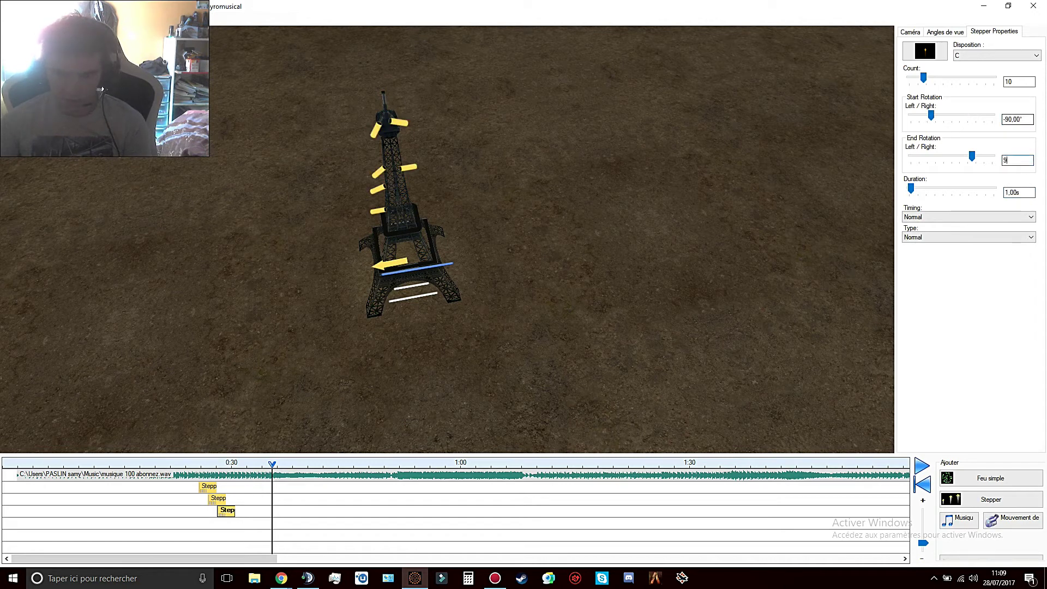
{"action": "type", "text": "-90"}
{"action": "key", "text": "Tab"}
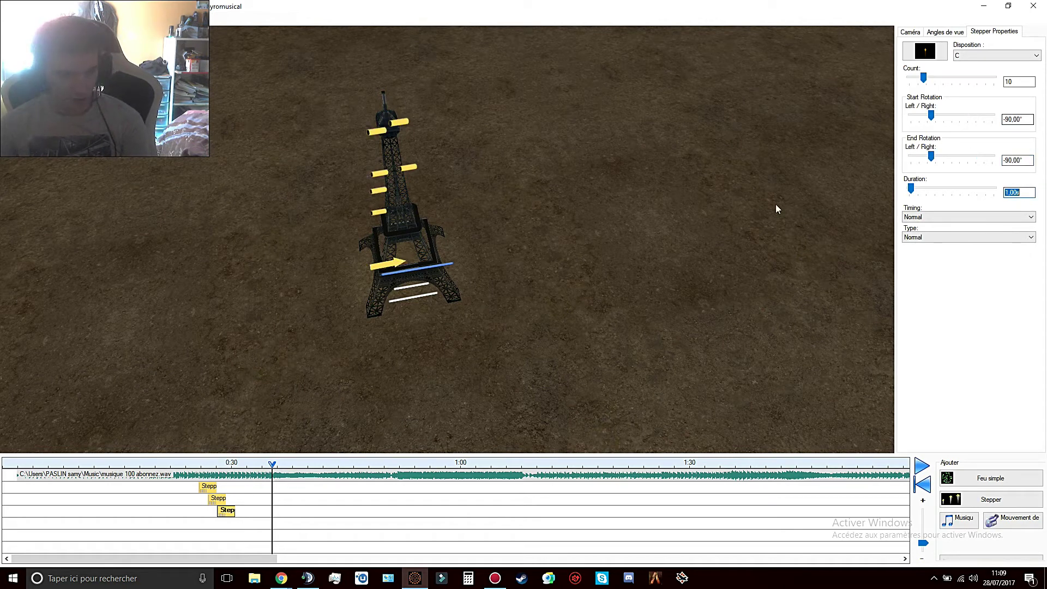
Shorten front C on the tower, with its start at about 25m / 3m and its end at about -28m / 2m
{"action": "left_click", "coordinate": [391, 267]}
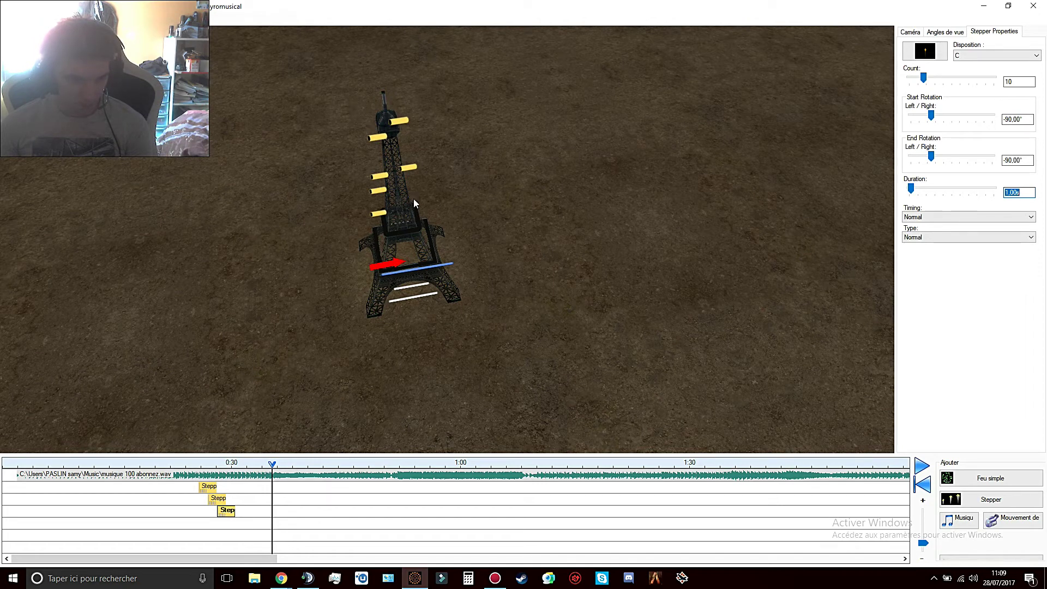
{"action": "left_click", "coordinate": [949, 32]}
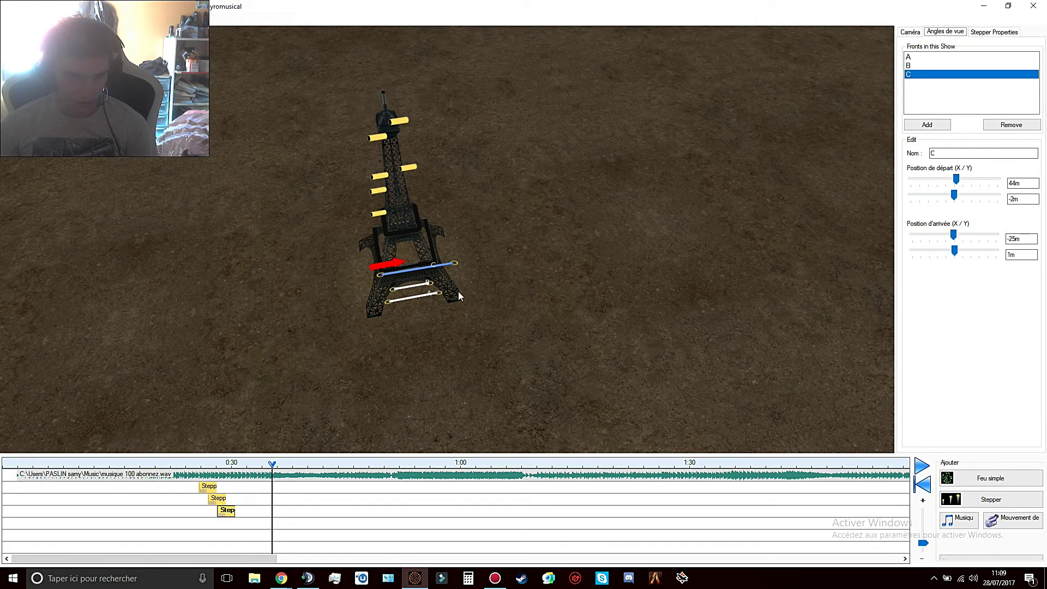
{"action": "left_click_drag", "start_coordinate": [454, 266], "coordinate": [376, 280]}
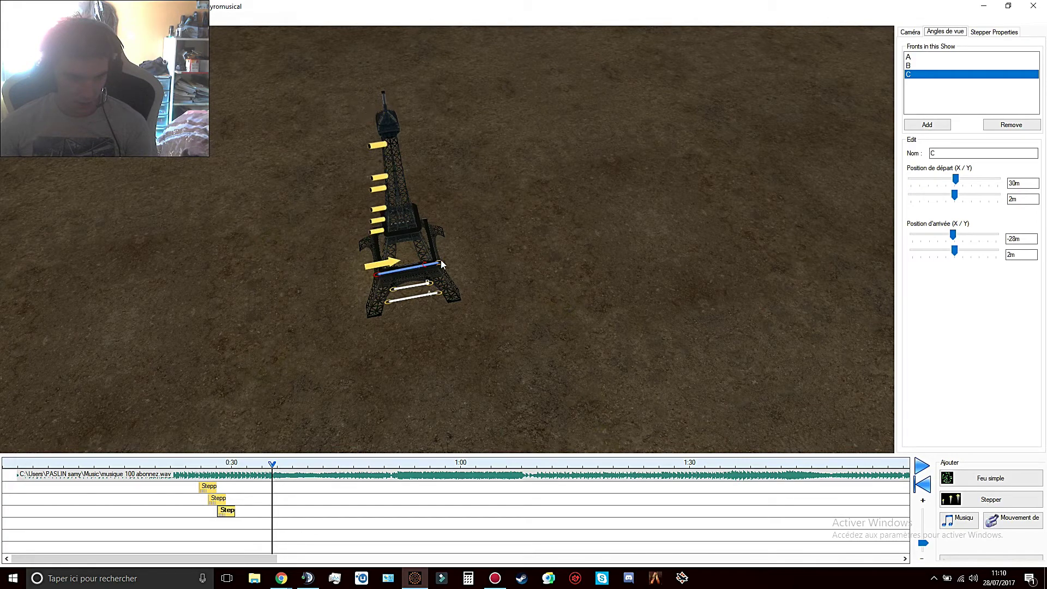
{"action": "left_click_drag", "start_coordinate": [442, 268], "coordinate": [433, 266]}
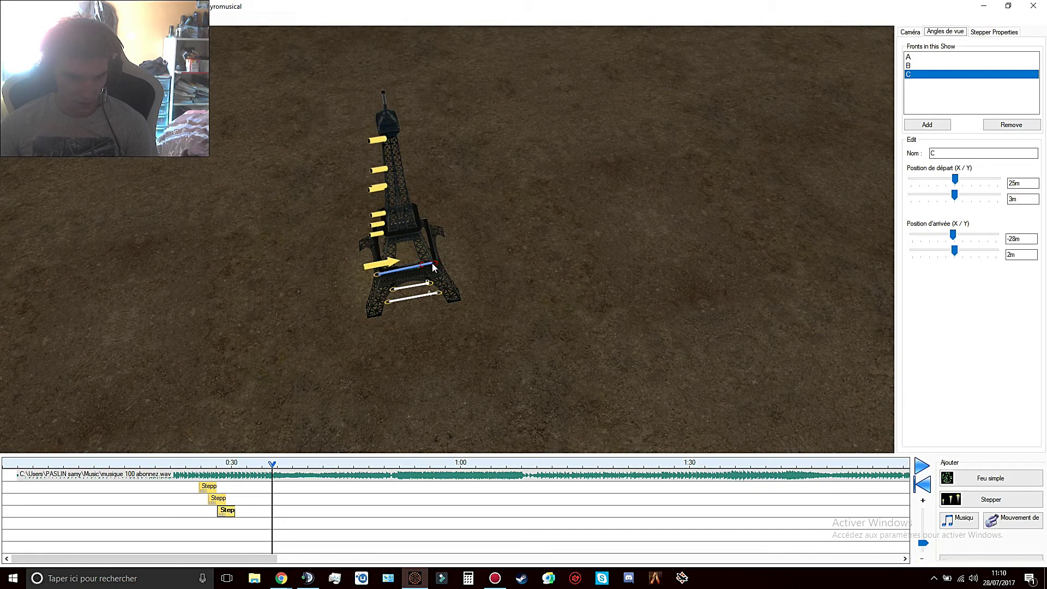
Set the third stepper's count to 12
{"action": "left_click", "coordinate": [994, 31]}
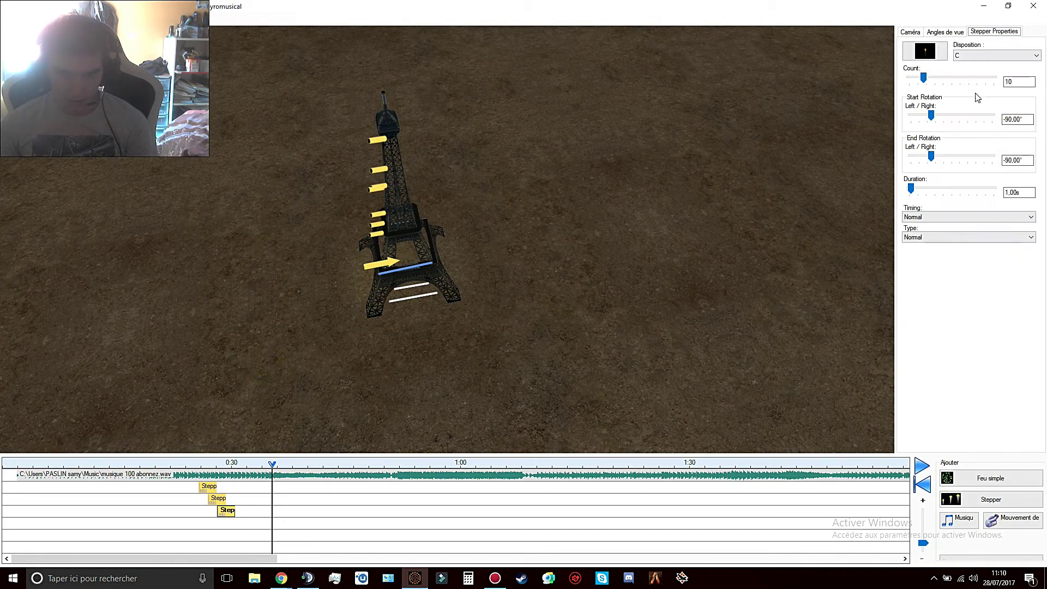
{"action": "double_click", "coordinate": [1022, 79]}
{"action": "type", "text": "12"}
{"action": "key", "text": "Return"}
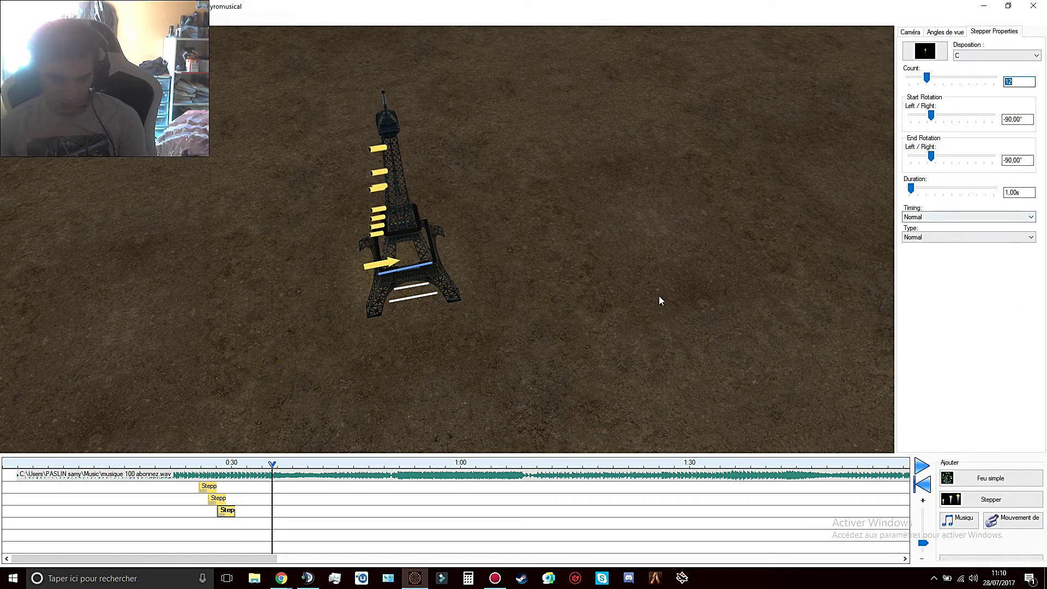
Pull the start of front C inward to about 13m / 3m
{"action": "left_click", "coordinate": [910, 32]}
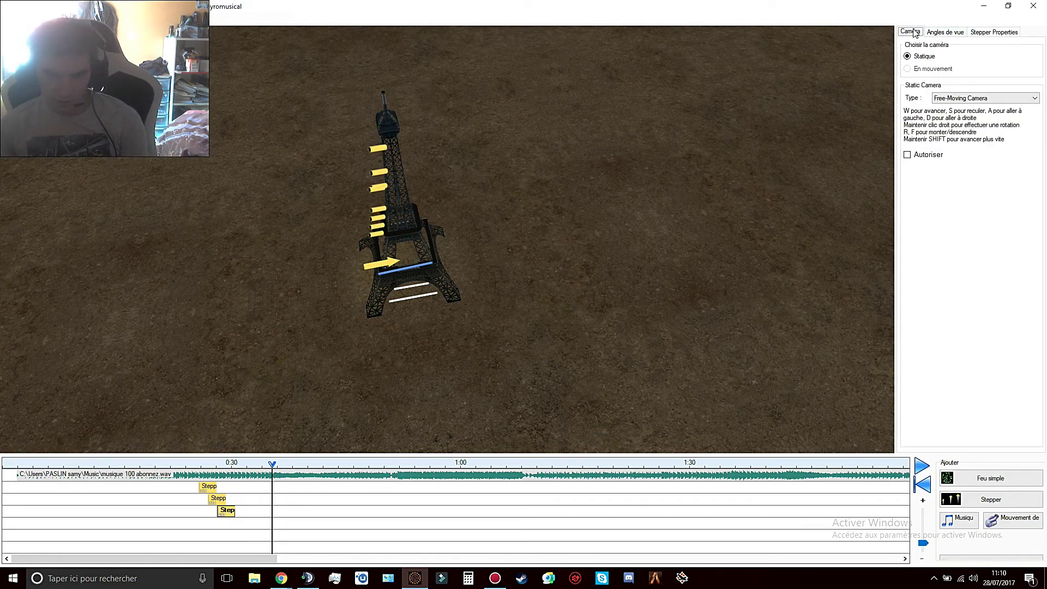
{"action": "left_click", "coordinate": [908, 154]}
{"action": "right_click_drag", "start_coordinate": [751, 175], "coordinate": [740, 109]}
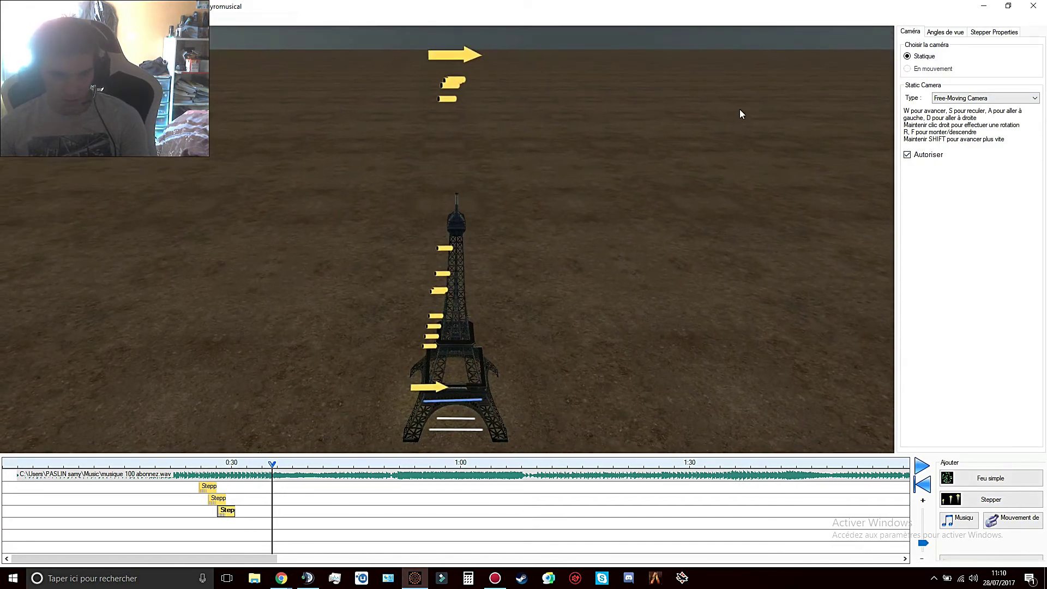
{"action": "left_click", "coordinate": [945, 32]}
{"action": "left_click_drag", "start_coordinate": [479, 402], "coordinate": [470, 402]}
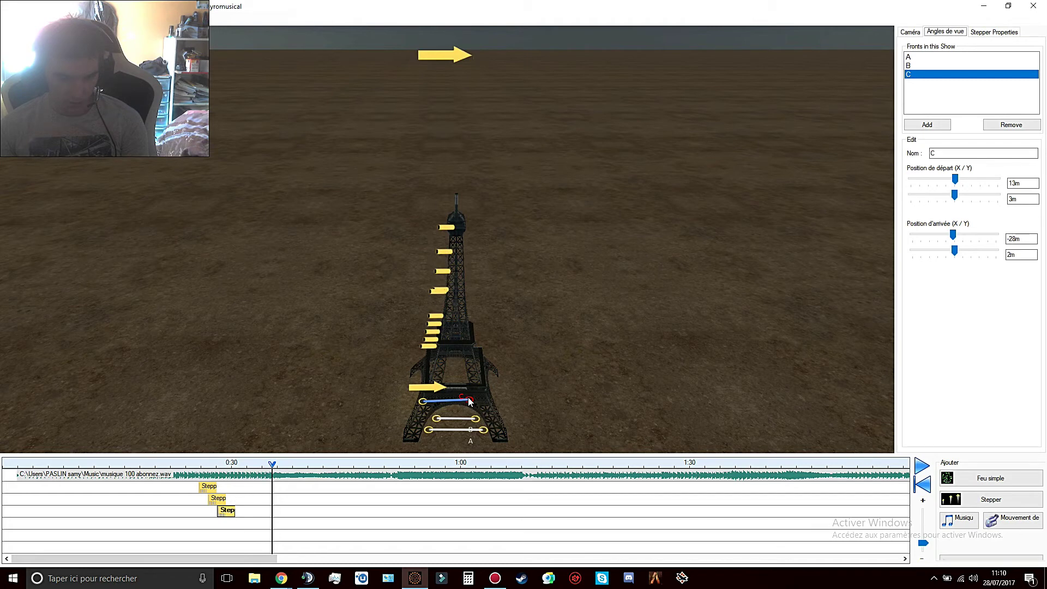
Adjust front C to start at about 11m / 5m and end at about -28m / 5m, and play back the stepper sequence
{"action": "left_click_drag", "start_coordinate": [468, 402], "coordinate": [467, 402]}
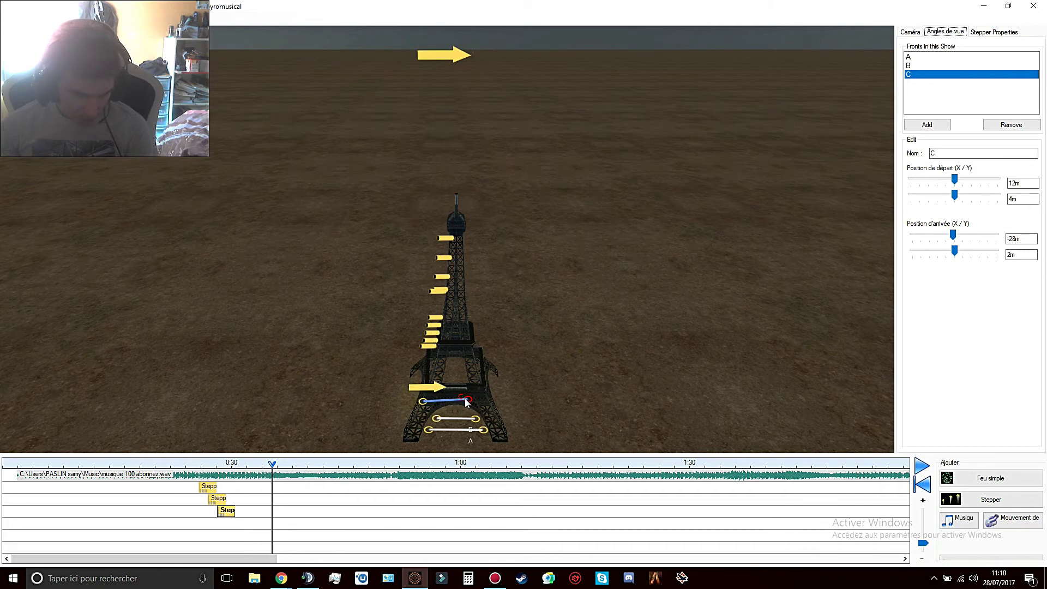
{"action": "mouse_move", "coordinate": [467, 402]}
{"action": "left_mouse_down"}
{"action": "mouse_move", "coordinate": [424, 401]}
{"action": "mouse_move", "coordinate": [468, 401]}
{"action": "left_mouse_up"}
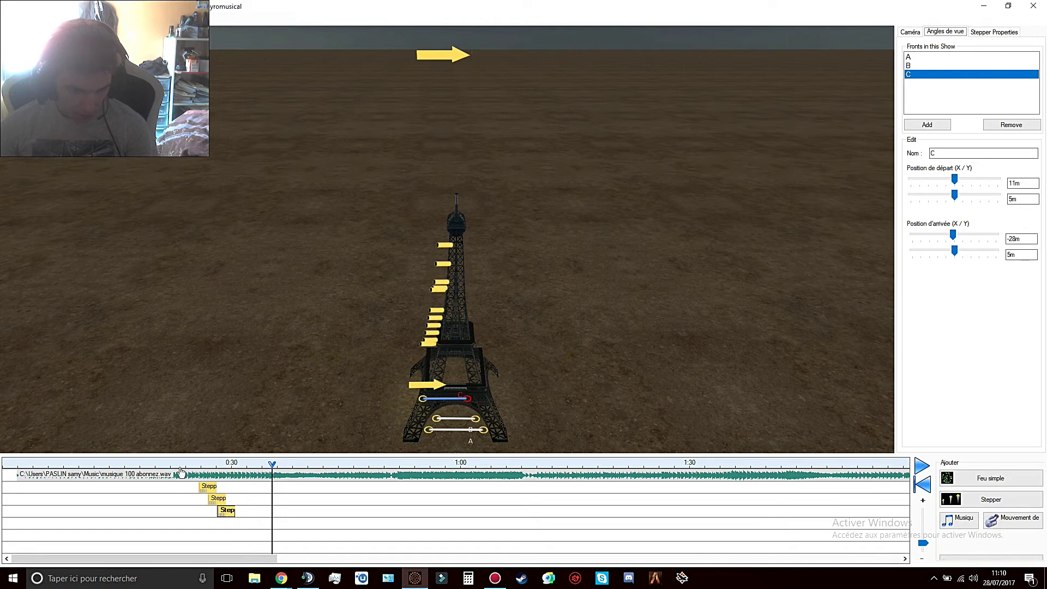
{"action": "left_click", "coordinate": [207, 467]}
{"action": "key", "text": "space"}
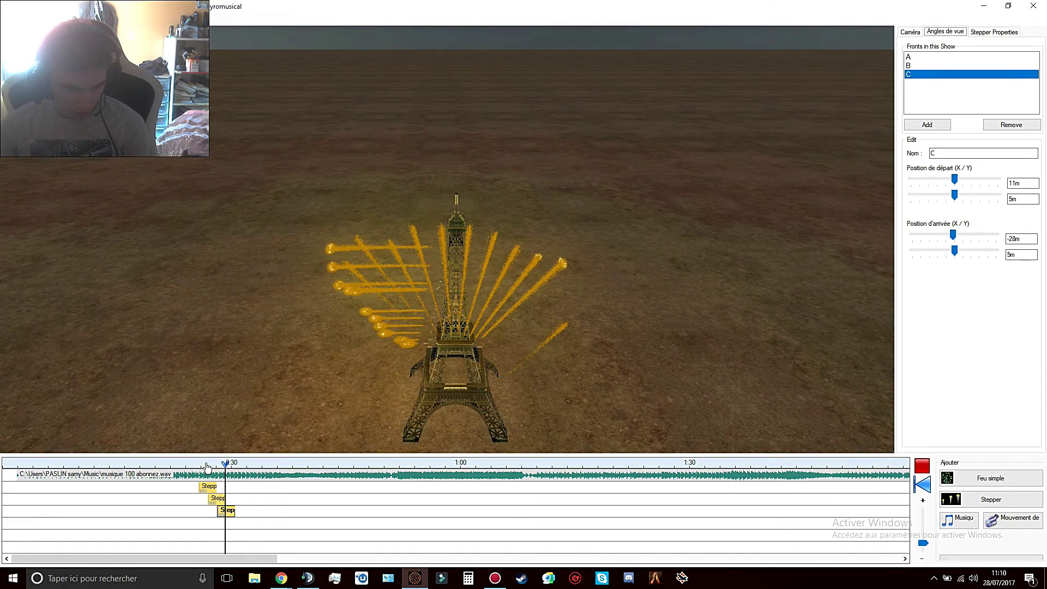
{"action": "key", "text": "space"}
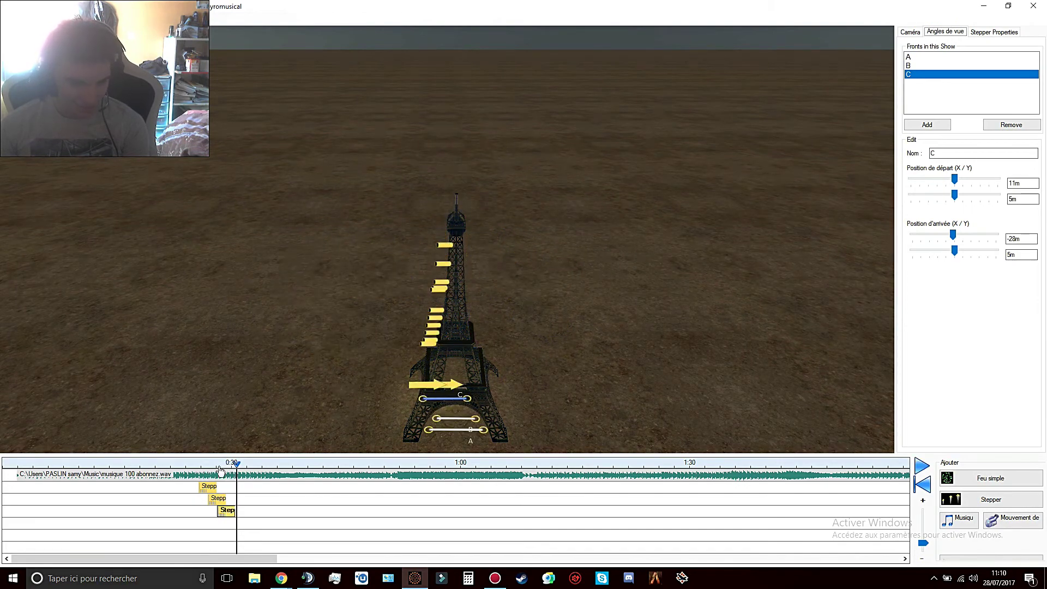
Delete the first two steppers from the timeline, keeping only the one assigned to front C
{"action": "left_click", "coordinate": [908, 32]}
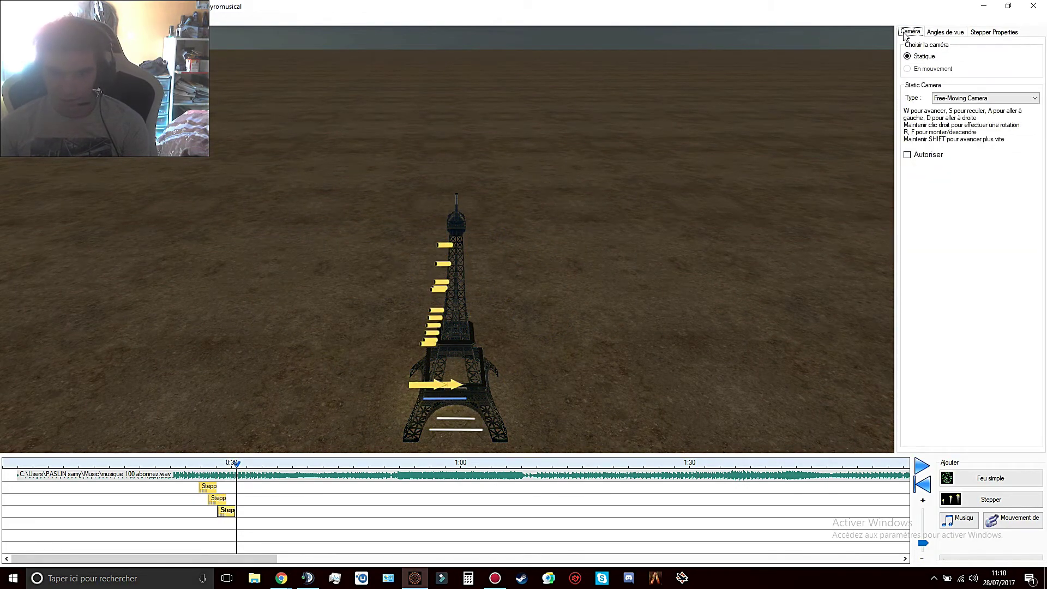
{"action": "left_click", "coordinate": [211, 492]}
{"action": "key", "text": "Delete"}
{"action": "left_click", "coordinate": [219, 500]}
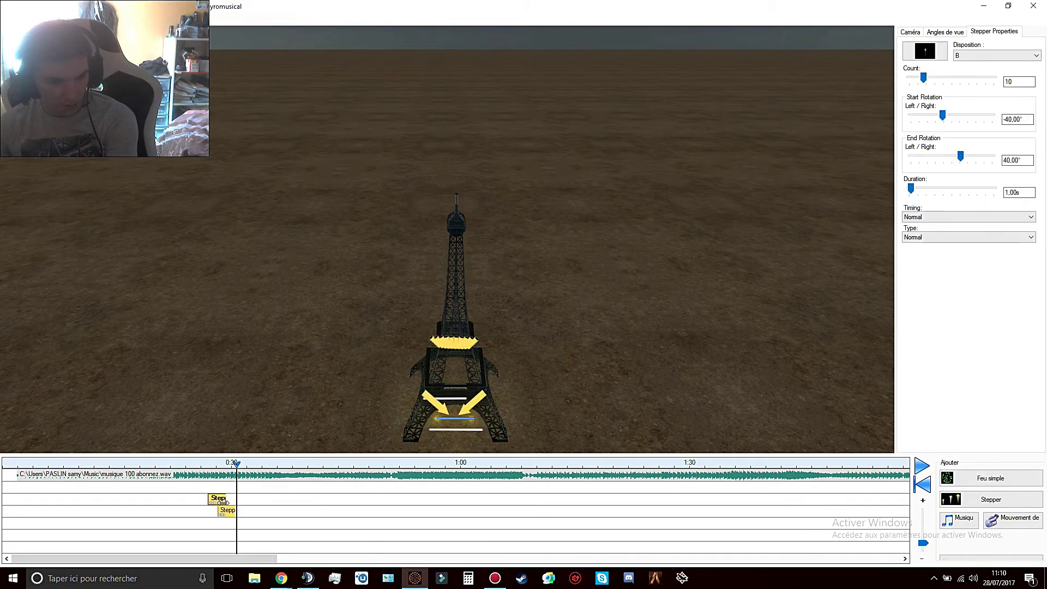
{"action": "right_click", "coordinate": [218, 499]}
{"action": "left_click", "coordinate": [232, 543]}
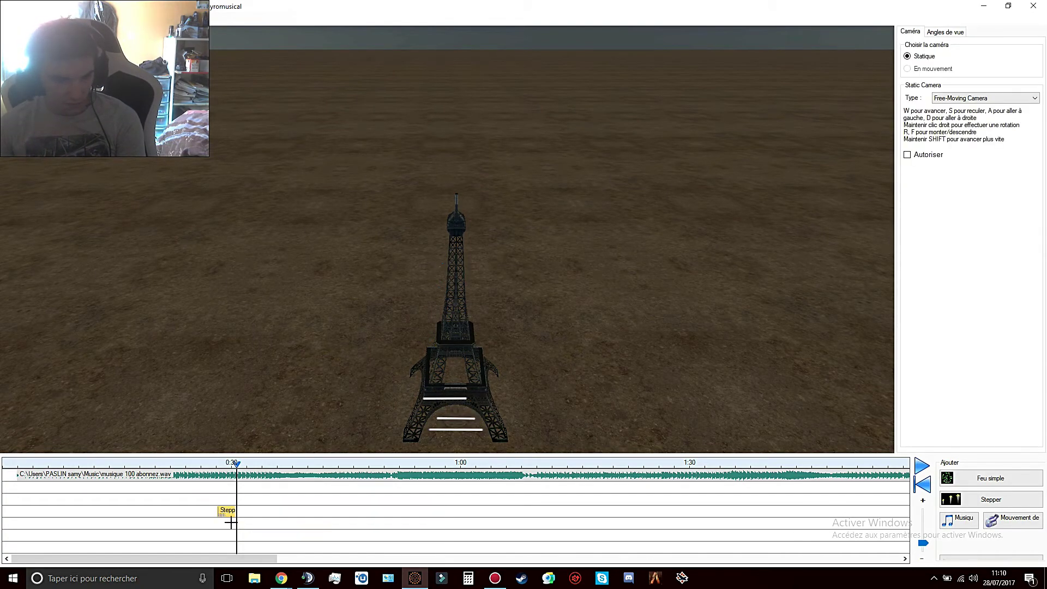
Set the start rotation of the remaining front C stepper to -50°
{"action": "left_click", "coordinate": [227, 511]}
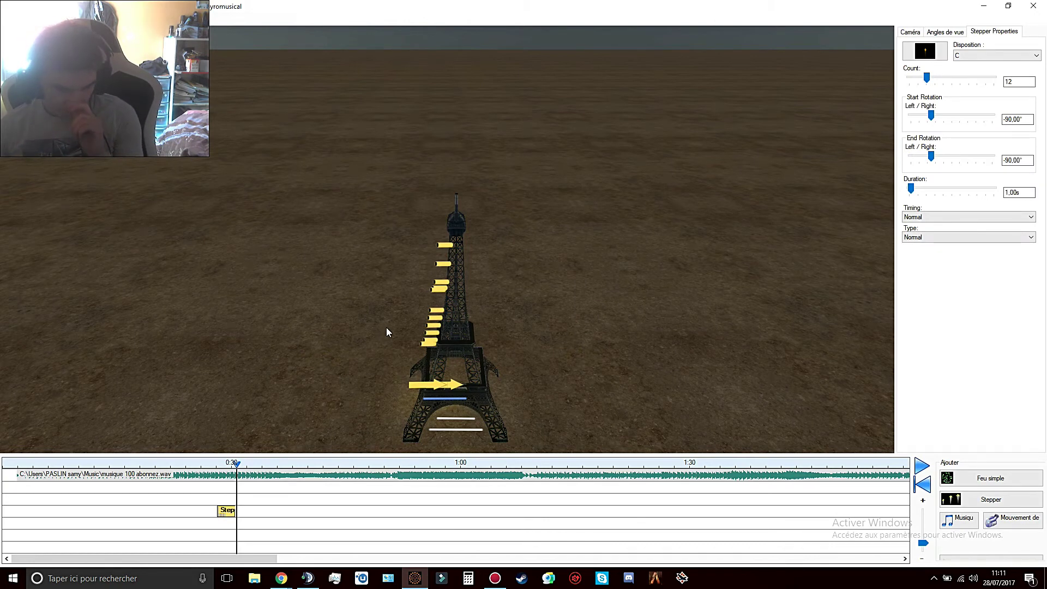
{"action": "left_click_drag", "start_coordinate": [1004, 119], "coordinate": [1019, 118]}
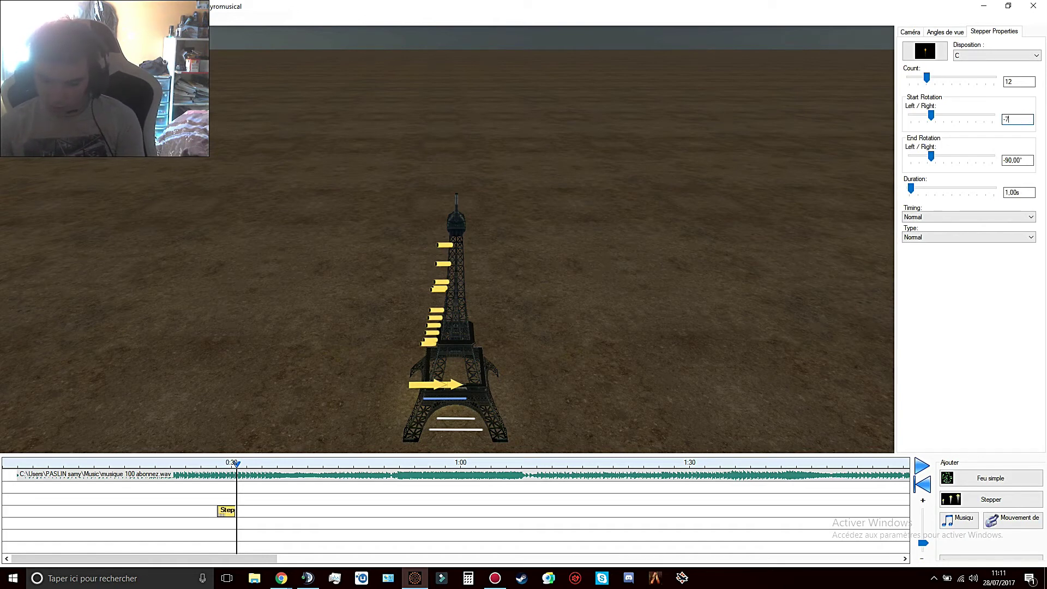
{"action": "key", "text": "Tab"}
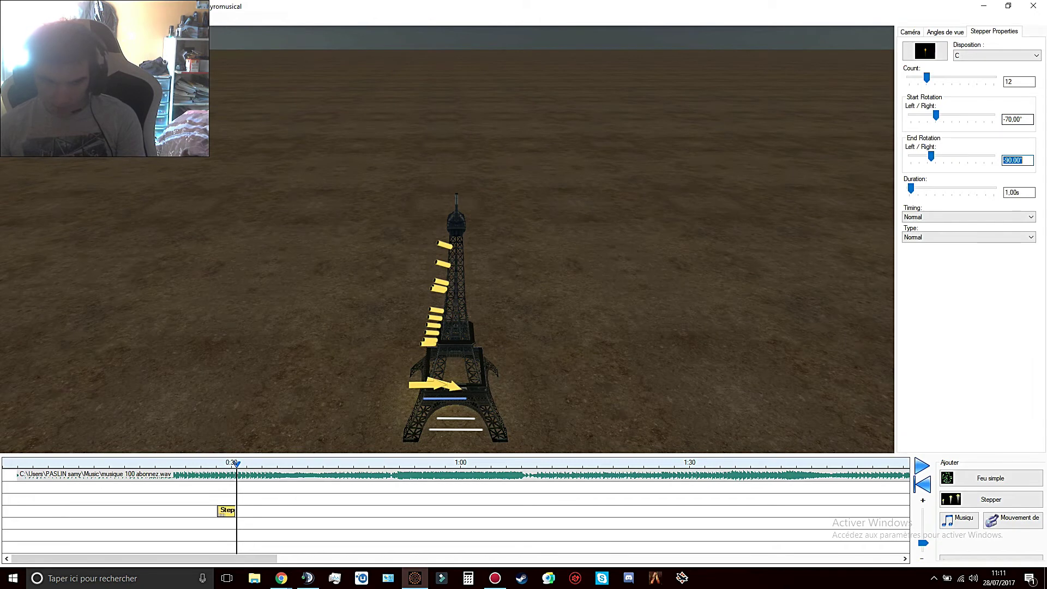
{"action": "left_click_drag", "start_coordinate": [1004, 120], "coordinate": [1021, 123]}
{"action": "type", "text": "-"}
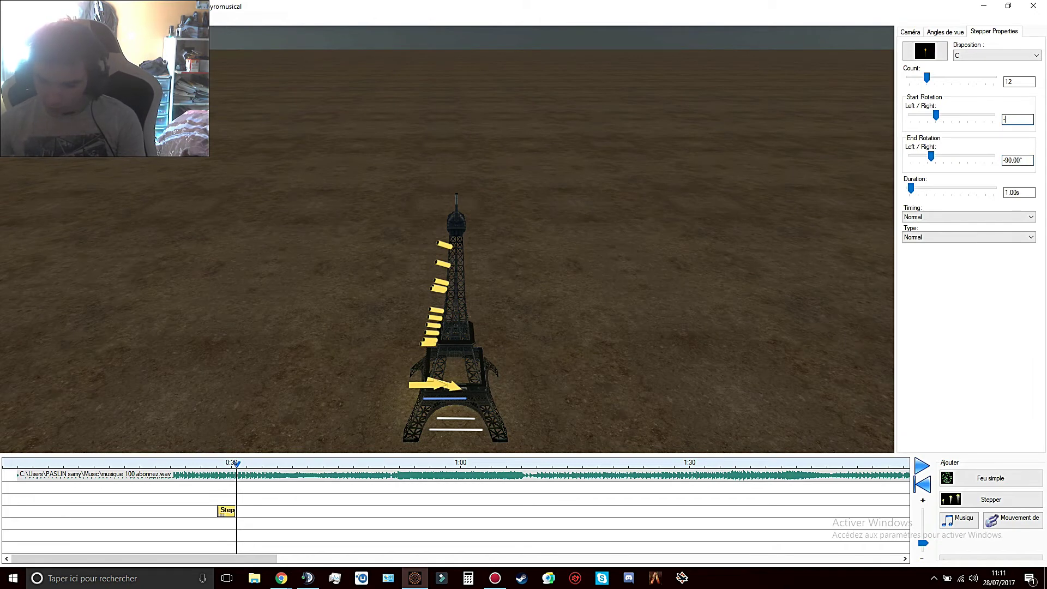
{"action": "type", "text": "50"}
{"action": "key", "text": "Tab"}
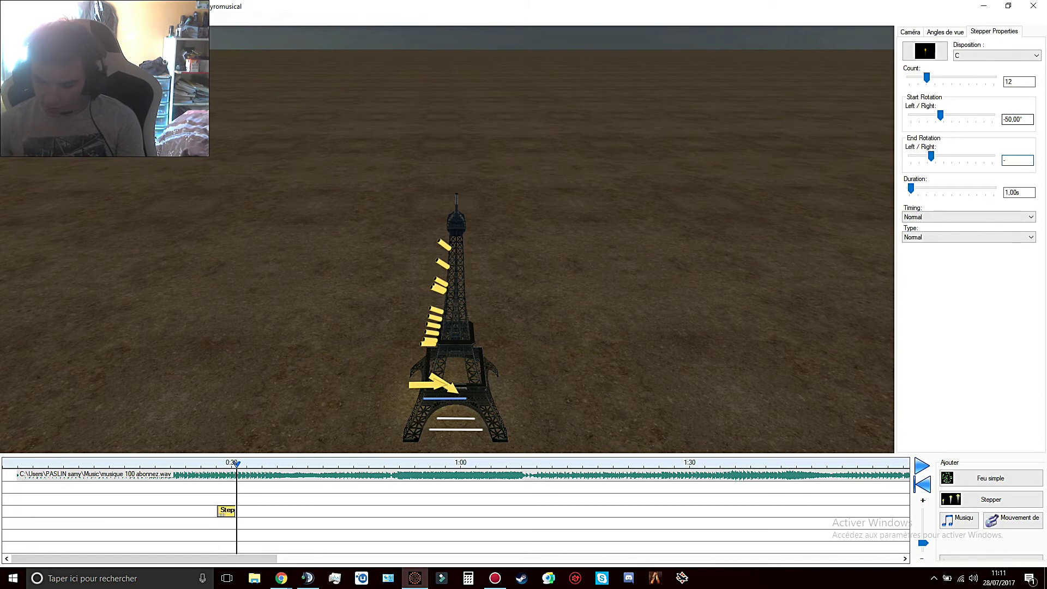
Set the end rotation of the front C stepper to -130°
{"action": "type", "text": "-140"}
{"action": "key", "text": "Tab"}
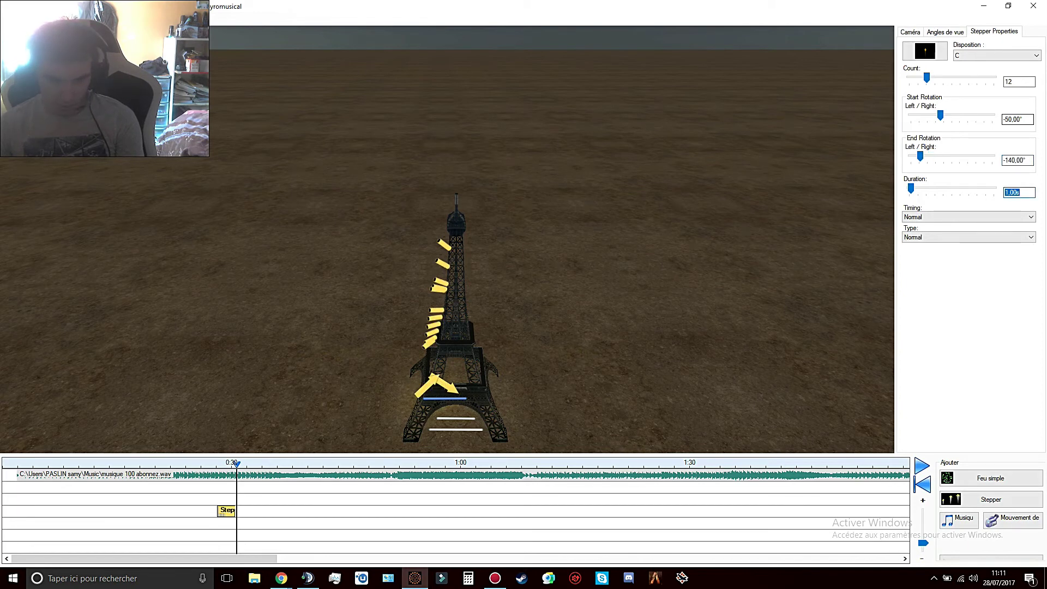
{"action": "key", "text": "shift+Tab"}
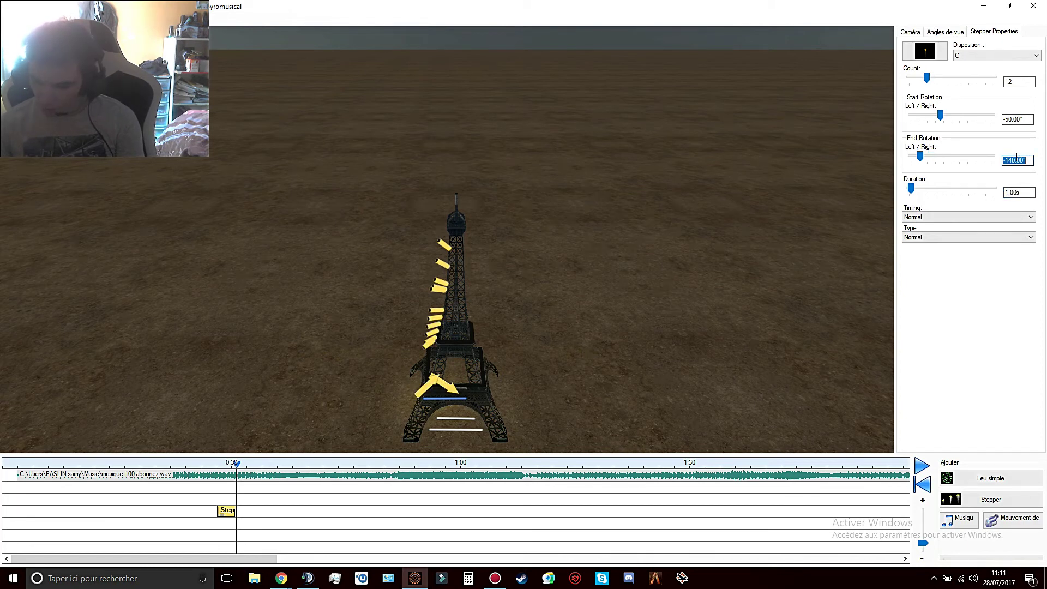
{"action": "type", "text": "-130"}
{"action": "key", "text": "Tab"}
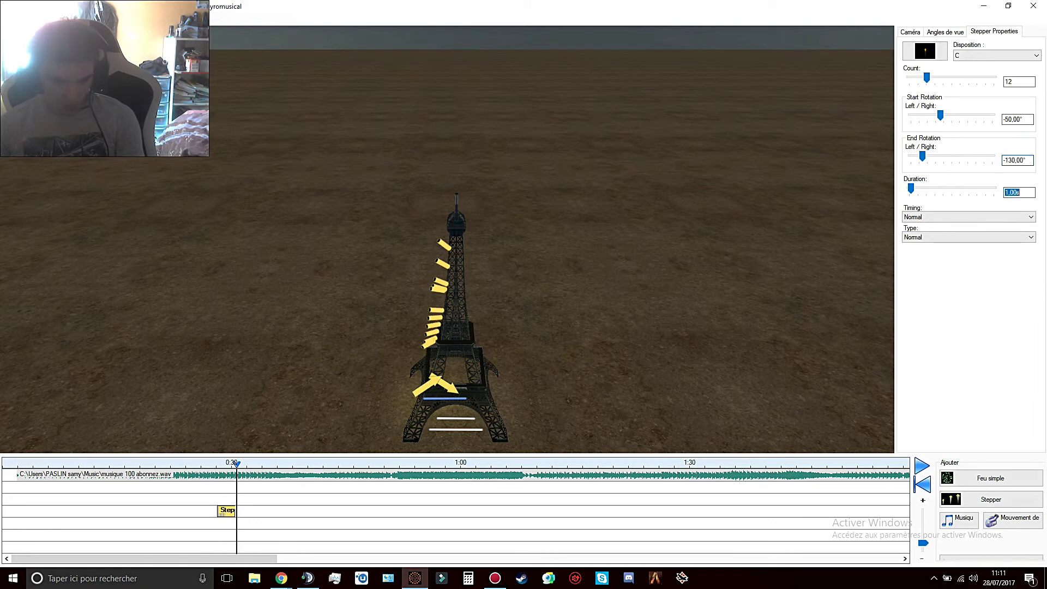
Play back the show from just before the front C stepper to check its fan of shots
{"action": "left_click", "coordinate": [203, 467]}
{"action": "key", "text": "space"}
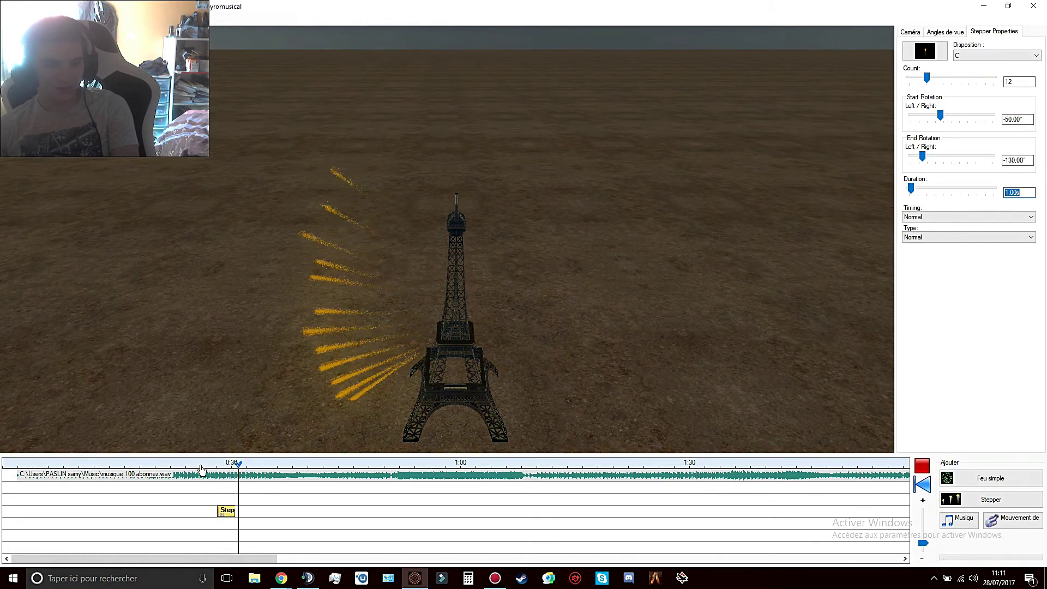
{"action": "key", "text": "space"}
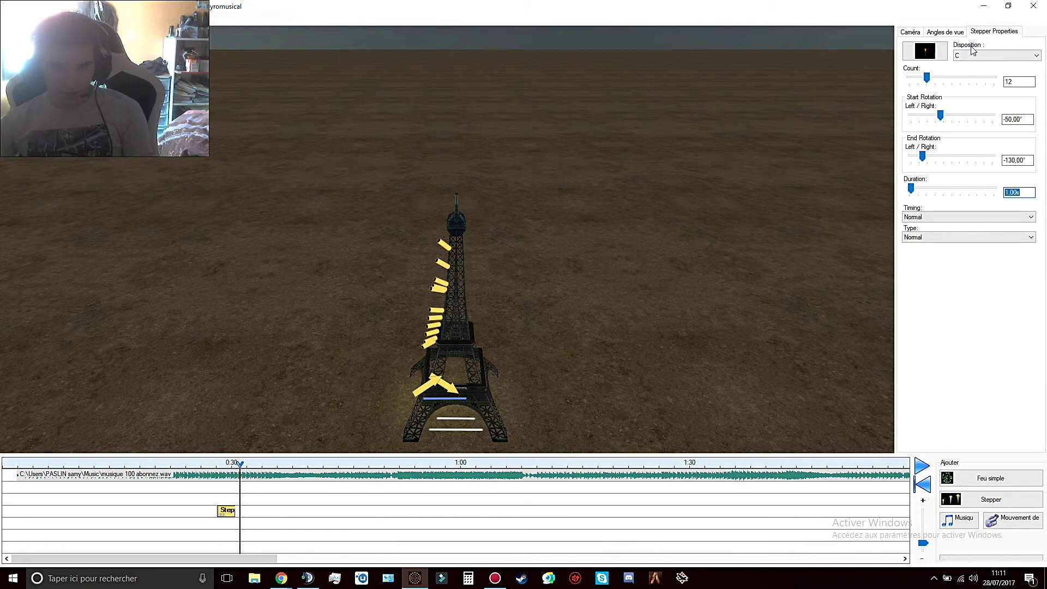
Add front D and shorten it onto the tower, with its start at about -11m / -10m and its end at about 10m / -8m
{"action": "left_click", "coordinate": [946, 33]}
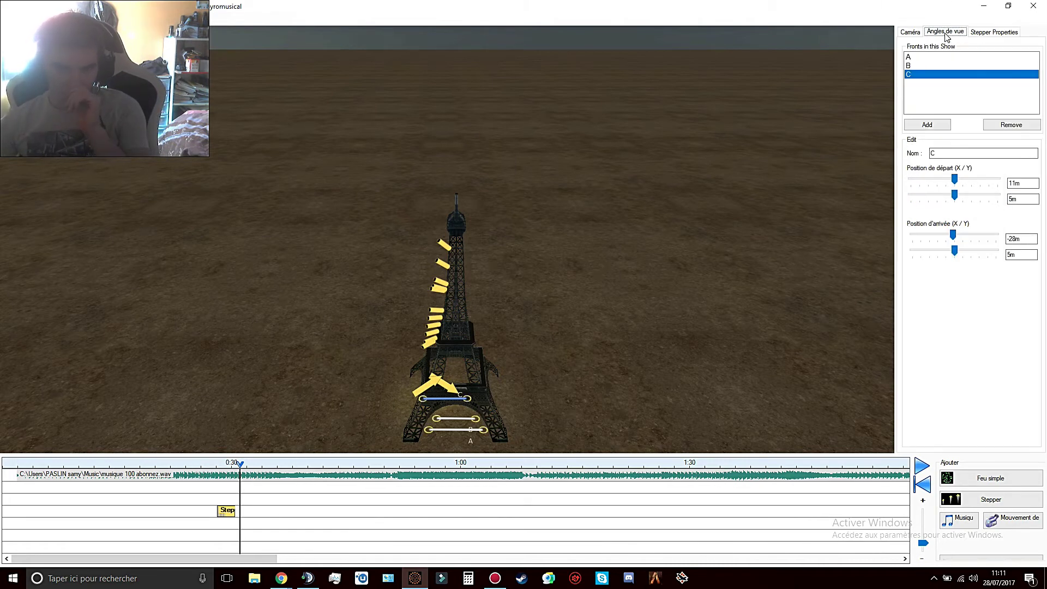
{"action": "left_click", "coordinate": [927, 124]}
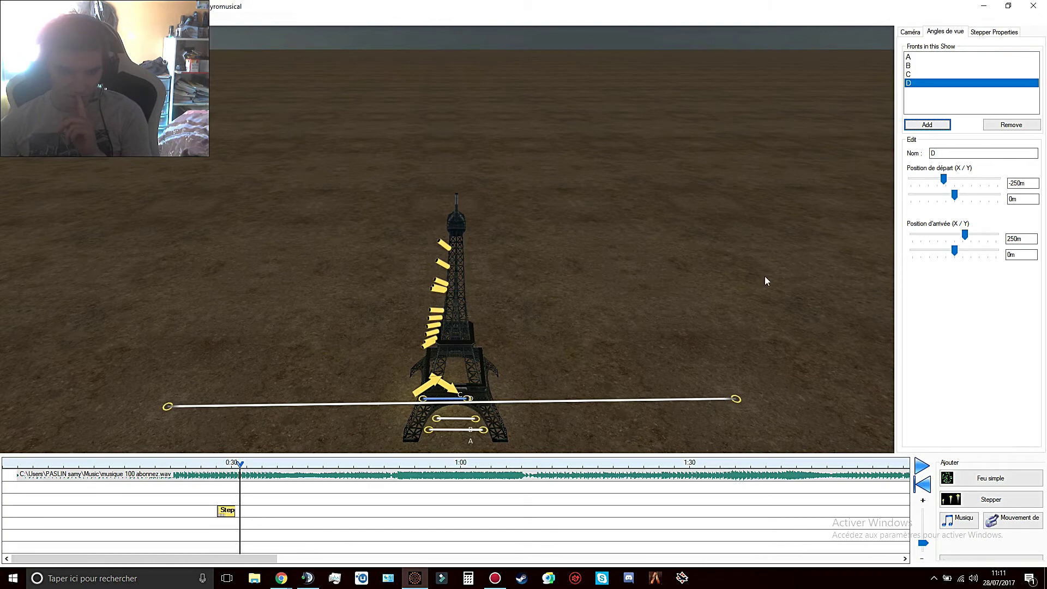
{"action": "left_click", "coordinate": [909, 34]}
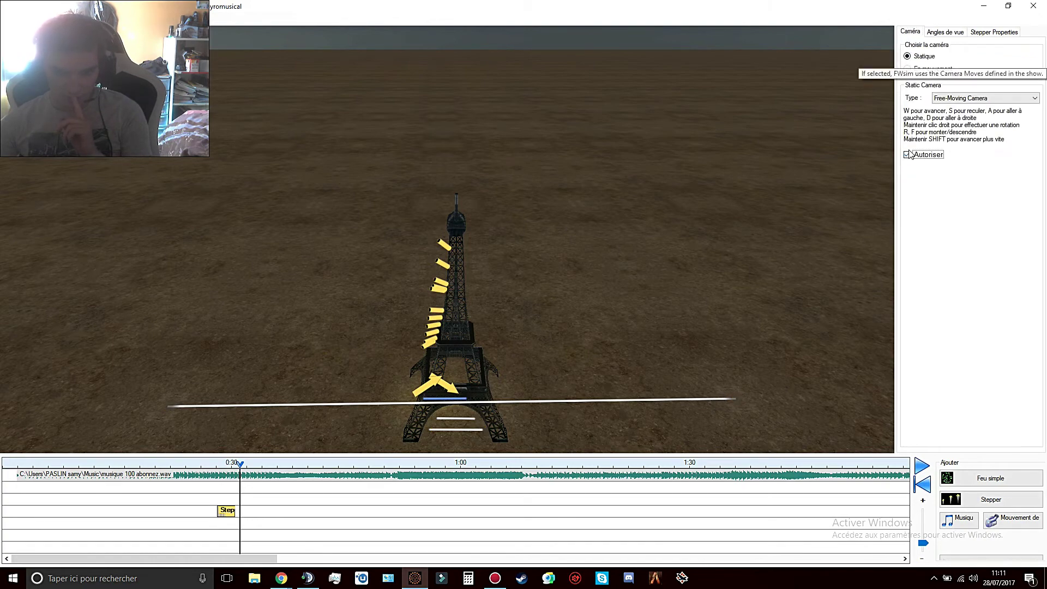
{"action": "key", "text": "w"}
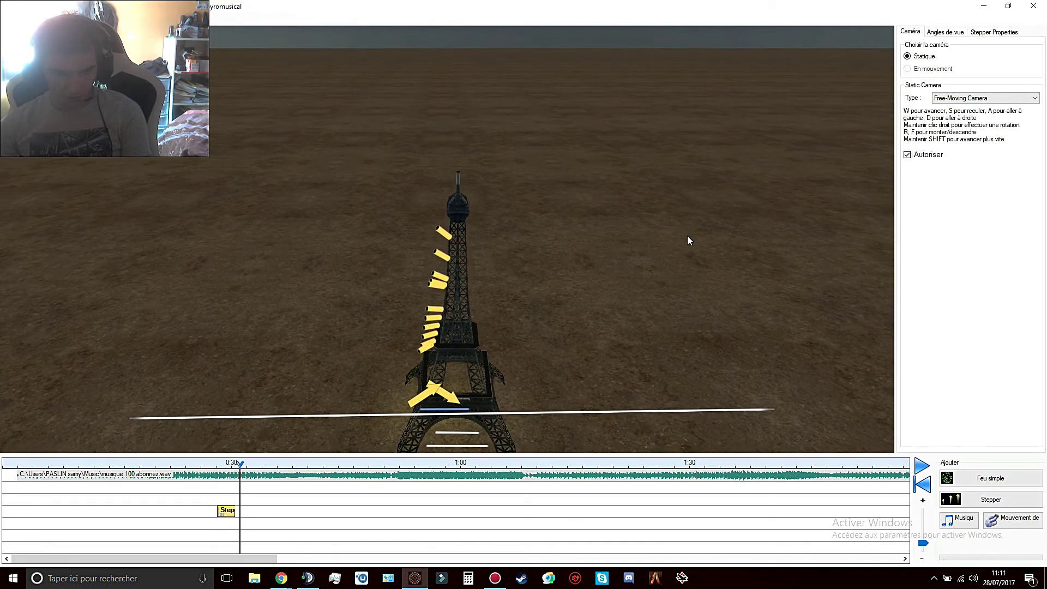
{"action": "key", "text": "r"}
{"action": "right_click_drag", "start_coordinate": [687, 236], "coordinate": [687, 349]}
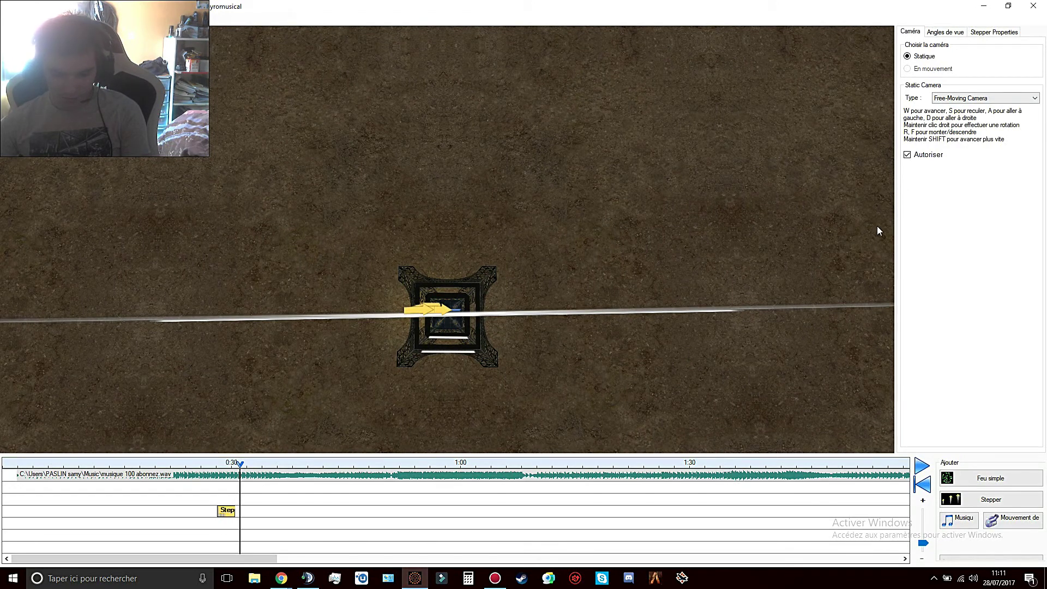
{"action": "key", "text": "s"}
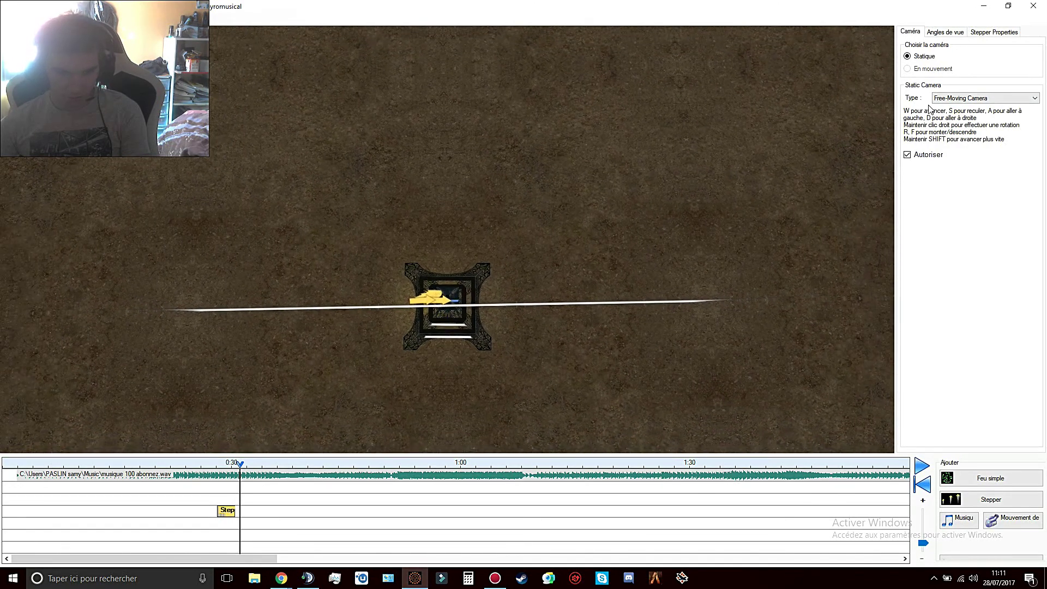
{"action": "key", "text": "r"}
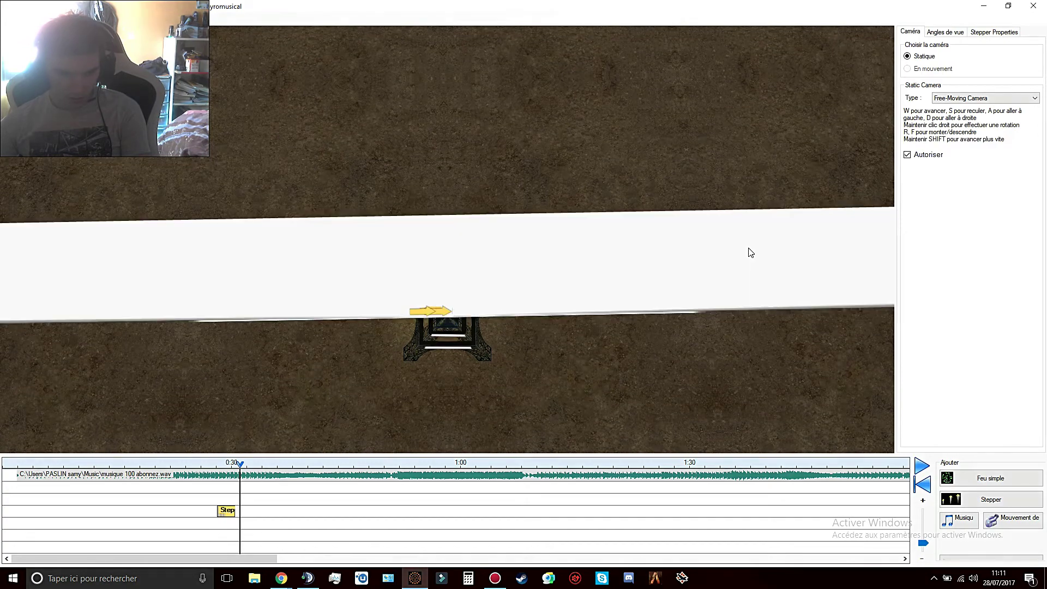
{"action": "right_click_drag", "start_coordinate": [749, 249], "coordinate": [748, 248]}
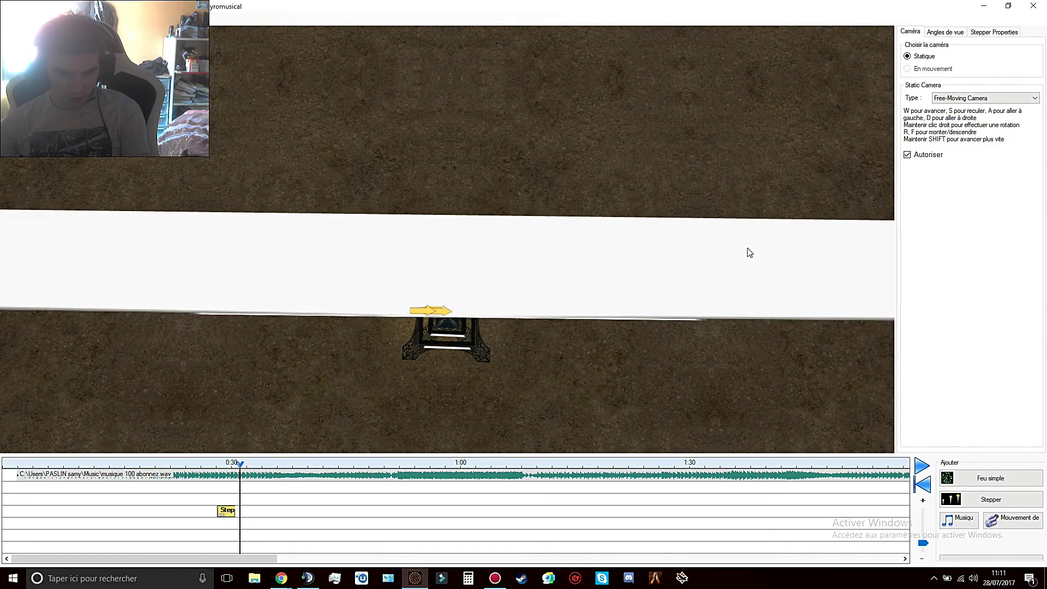
{"action": "key", "text": "s"}
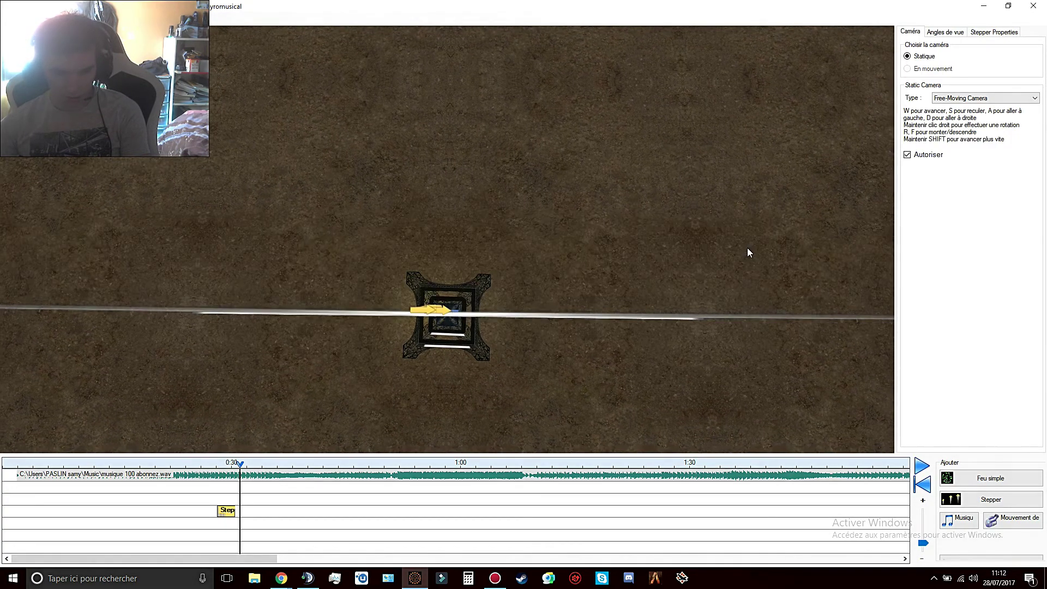
{"action": "left_click", "coordinate": [945, 32]}
{"action": "mouse_move", "coordinate": [702, 319]}
{"action": "left_mouse_down"}
{"action": "mouse_move", "coordinate": [679, 342]}
{"action": "mouse_move", "coordinate": [609, 334]}
{"action": "mouse_move", "coordinate": [472, 346]}
{"action": "mouse_move", "coordinate": [457, 327]}
{"action": "left_mouse_up"}
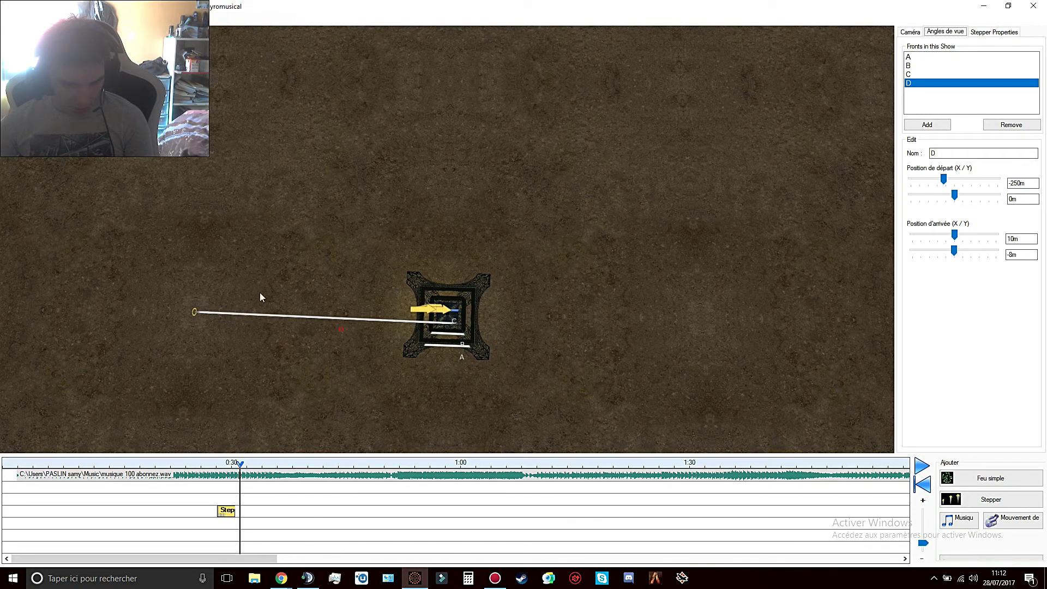
{"action": "left_click_drag", "start_coordinate": [195, 313], "coordinate": [432, 326]}
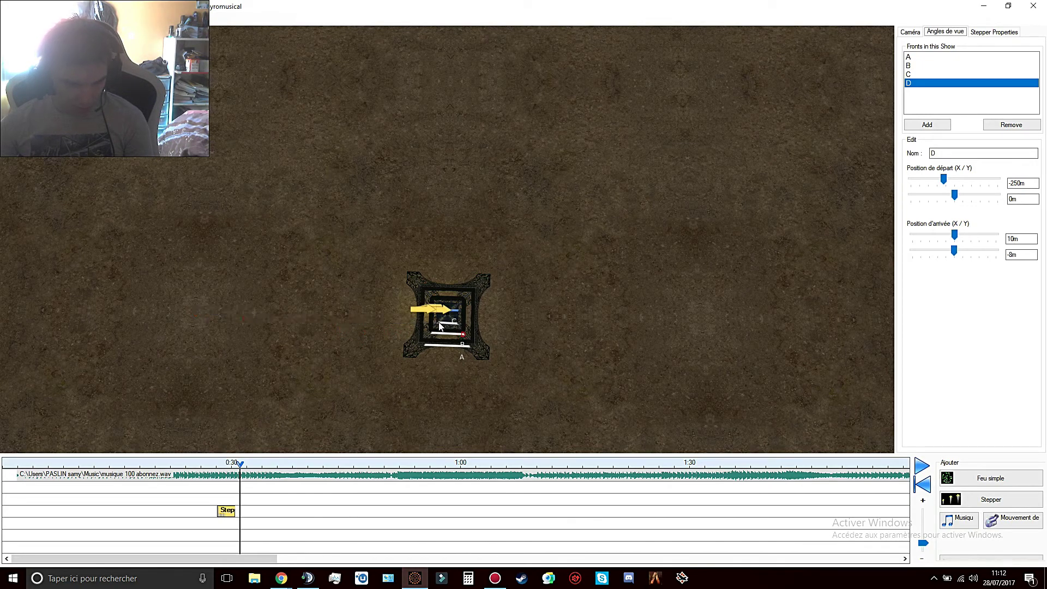
{"action": "left_click_drag", "start_coordinate": [439, 325], "coordinate": [457, 328]}
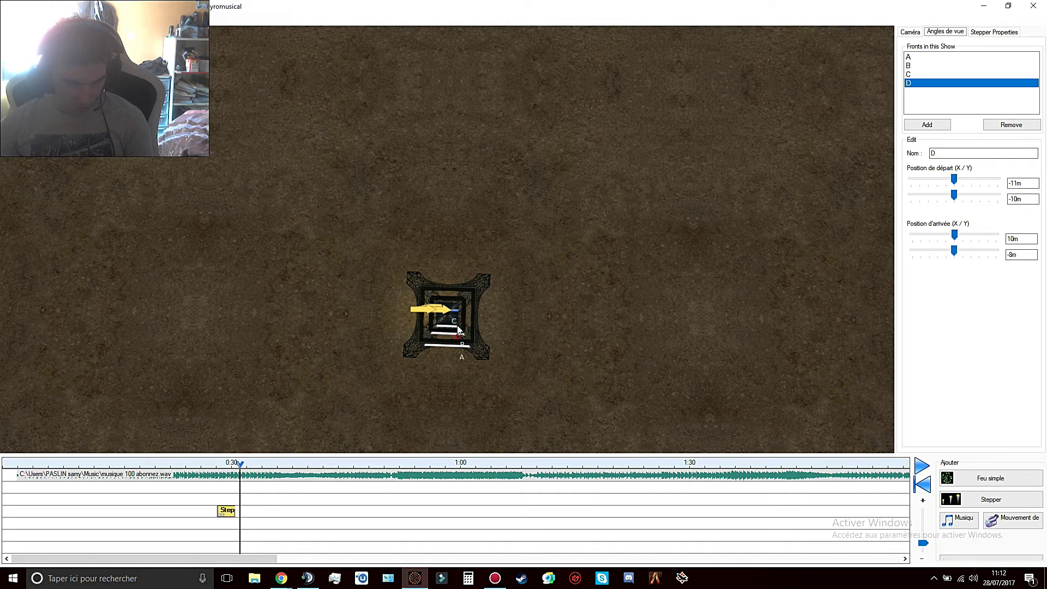
Duplicate the front C stepper onto the track below, slightly after the original near 0:30, and assign the copy to front D
{"action": "left_click", "coordinate": [910, 32]}
{"action": "left_click", "coordinate": [908, 156]}
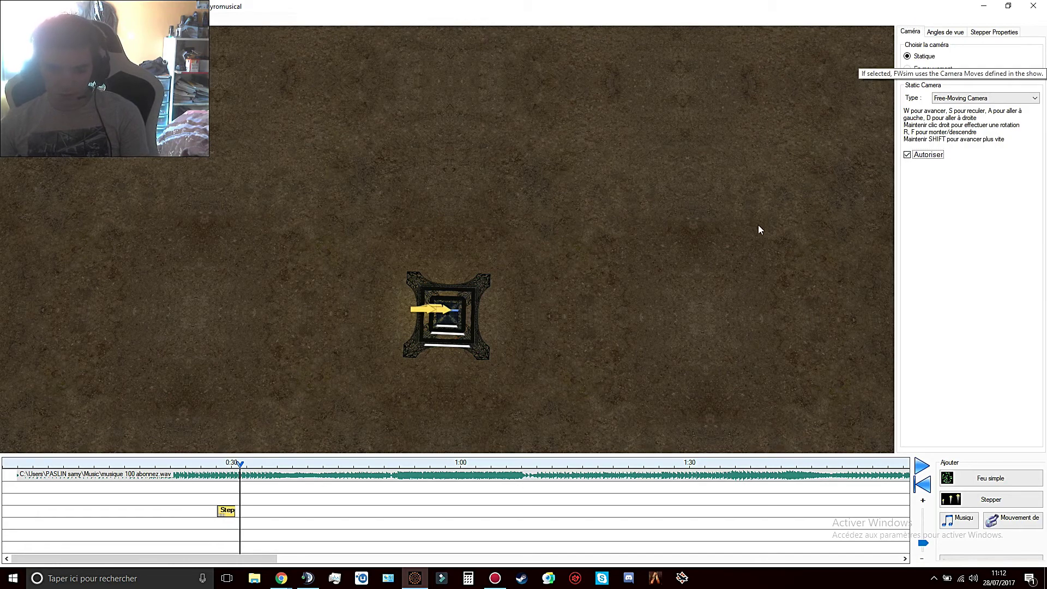
{"action": "key", "text": "s"}
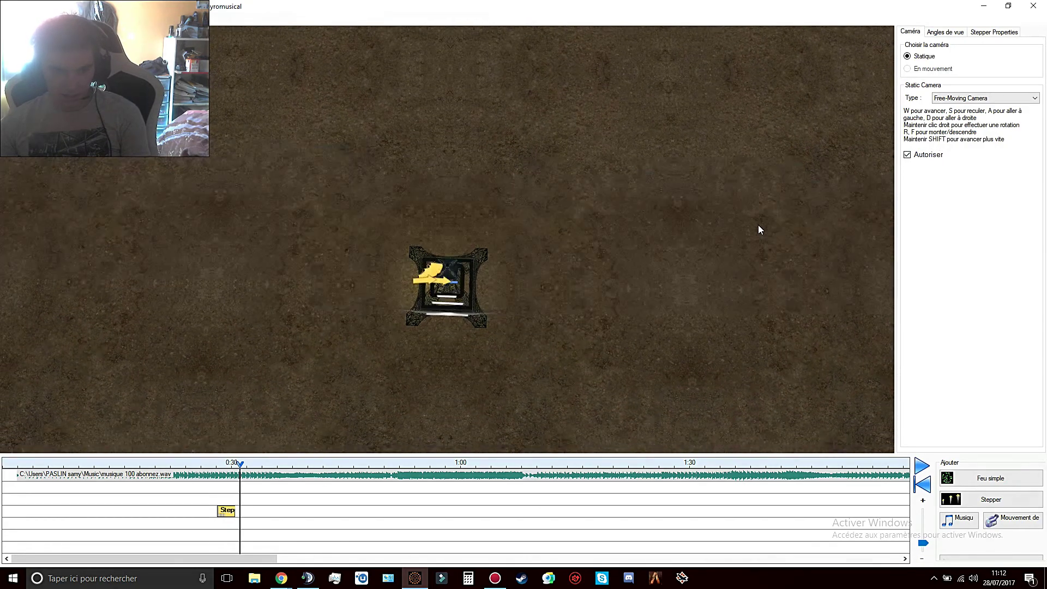
{"action": "right_click_drag", "start_coordinate": [758, 225], "coordinate": [761, 199]}
{"action": "key", "text": "s"}
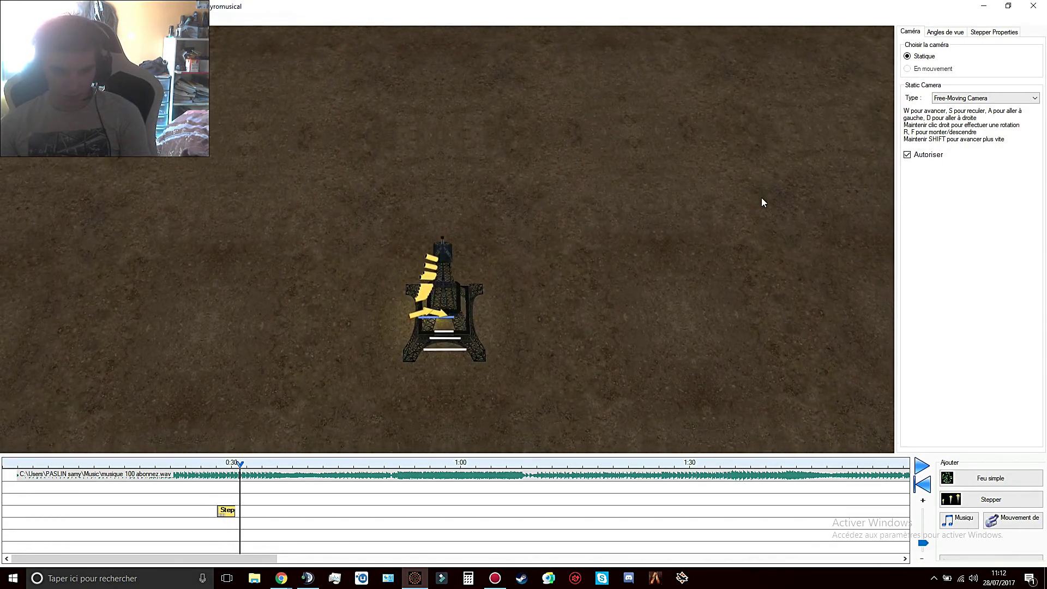
{"action": "key", "text": "ctrl+c"}
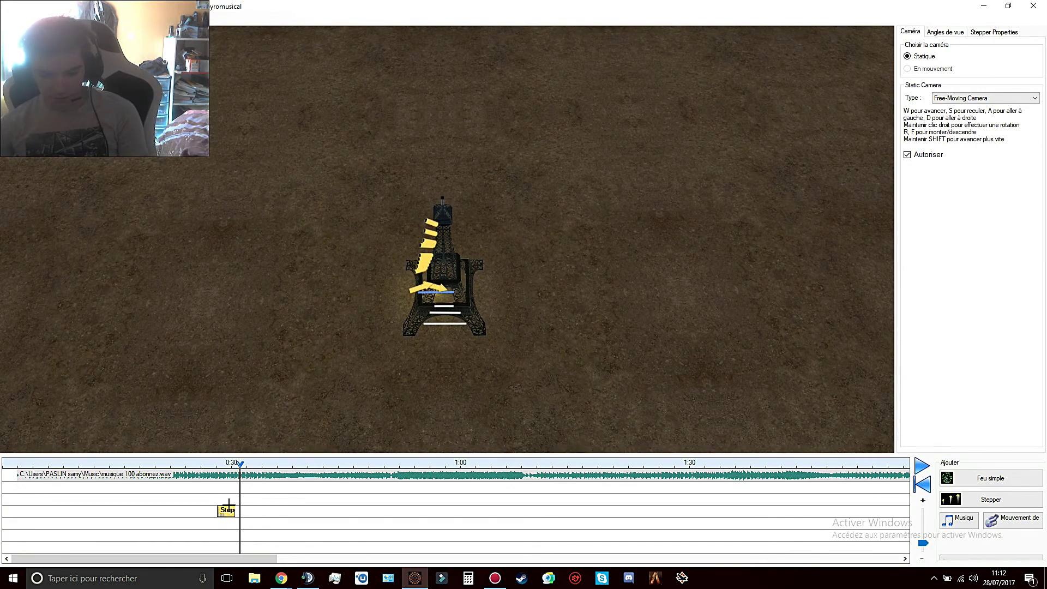
{"action": "key", "text": "ctrl+v"}
{"action": "left_click_drag", "start_coordinate": [237, 533], "coordinate": [237, 519]}
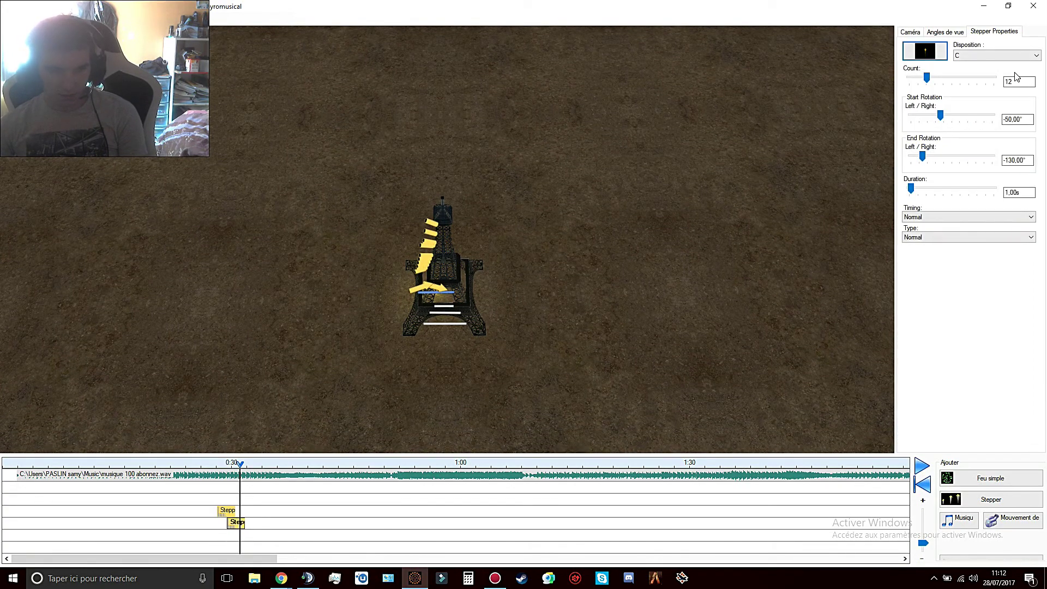
{"action": "left_click", "coordinate": [997, 55]}
{"action": "left_click", "coordinate": [966, 91]}
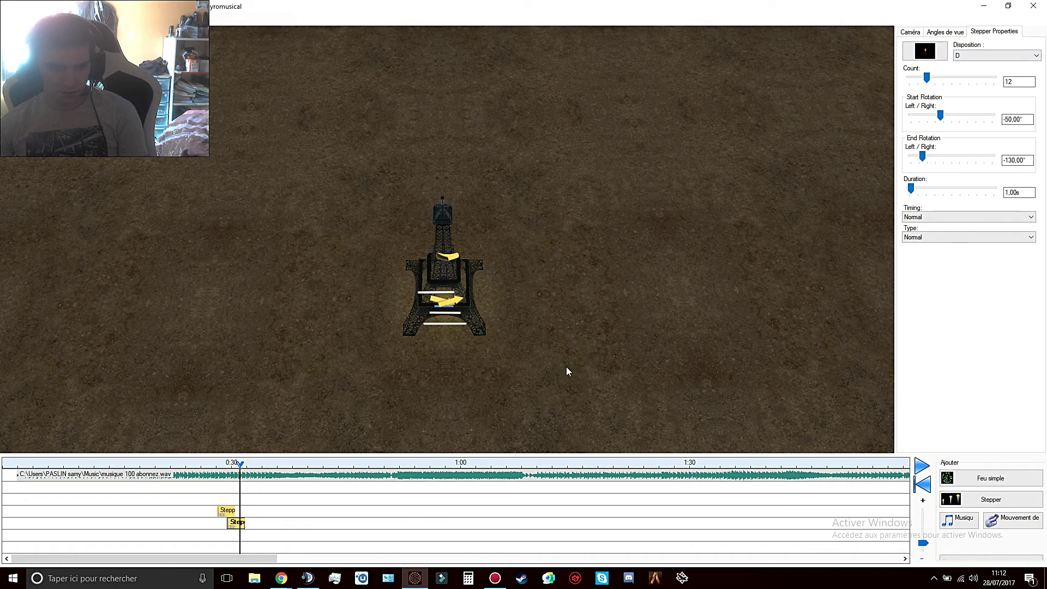
Set both the start rotation and the end rotation of the front D stepper to 0°
{"action": "left_click_drag", "start_coordinate": [1003, 119], "coordinate": [1023, 121]}
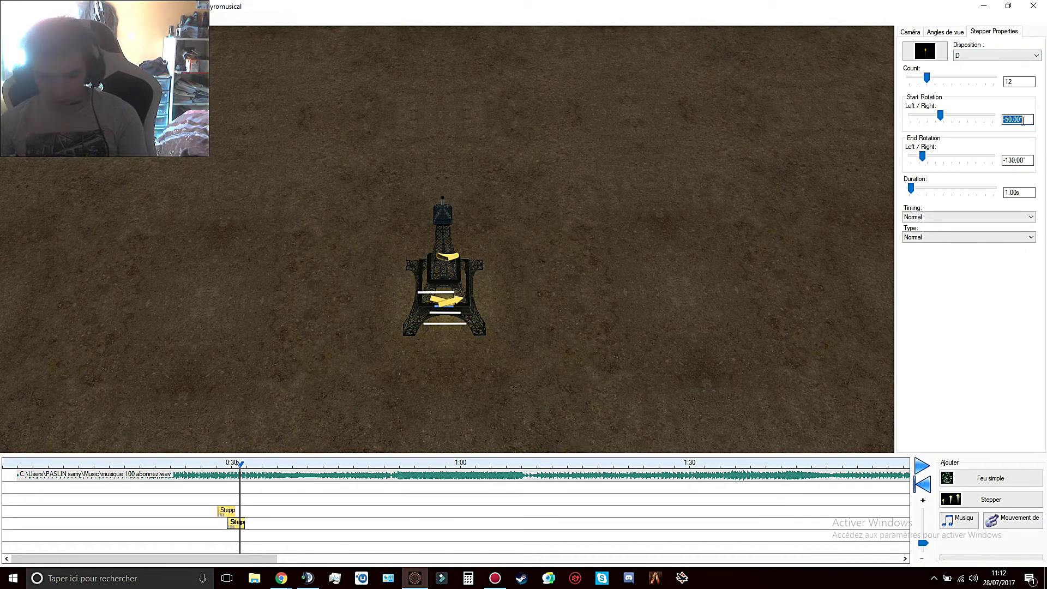
{"action": "type", "text": "0"}
{"action": "key", "text": "Tab"}
{"action": "type", "text": "0"}
{"action": "key", "text": "Tab"}
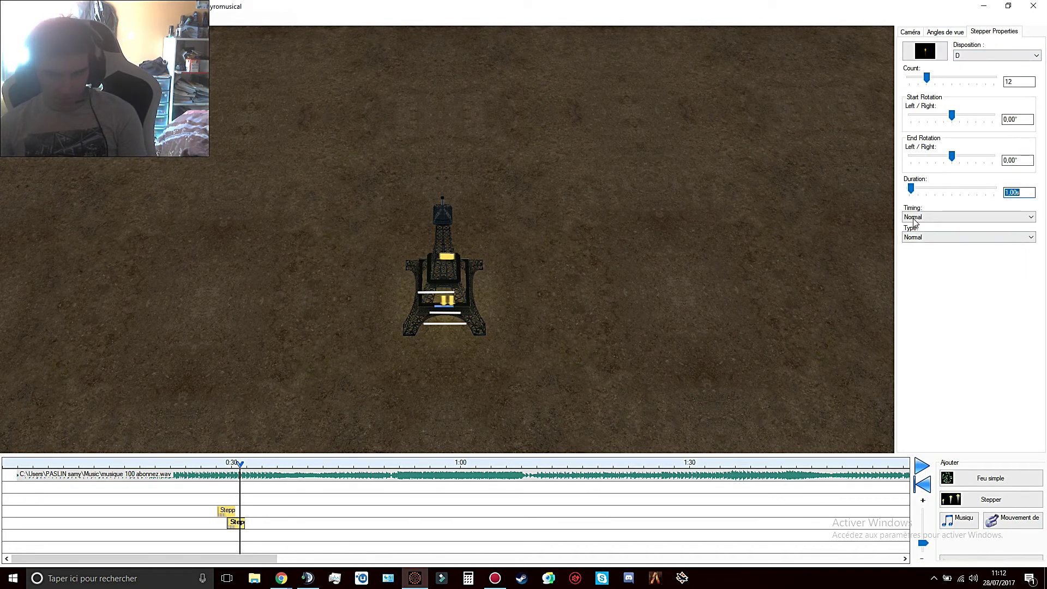
Move front D on the tower so it starts at about -14m / -7m and ends at about 9m / -7m
{"action": "left_click", "coordinate": [916, 31]}
{"action": "left_click", "coordinate": [928, 155]}
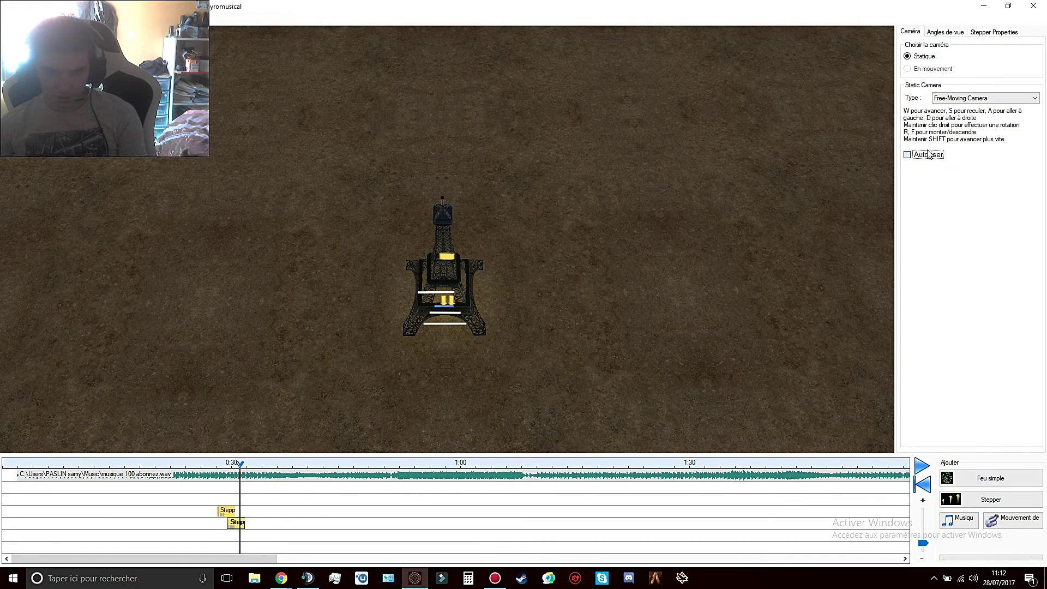
{"action": "right_click_drag", "start_coordinate": [724, 208], "coordinate": [696, 173]}
{"action": "key", "text": "w"}
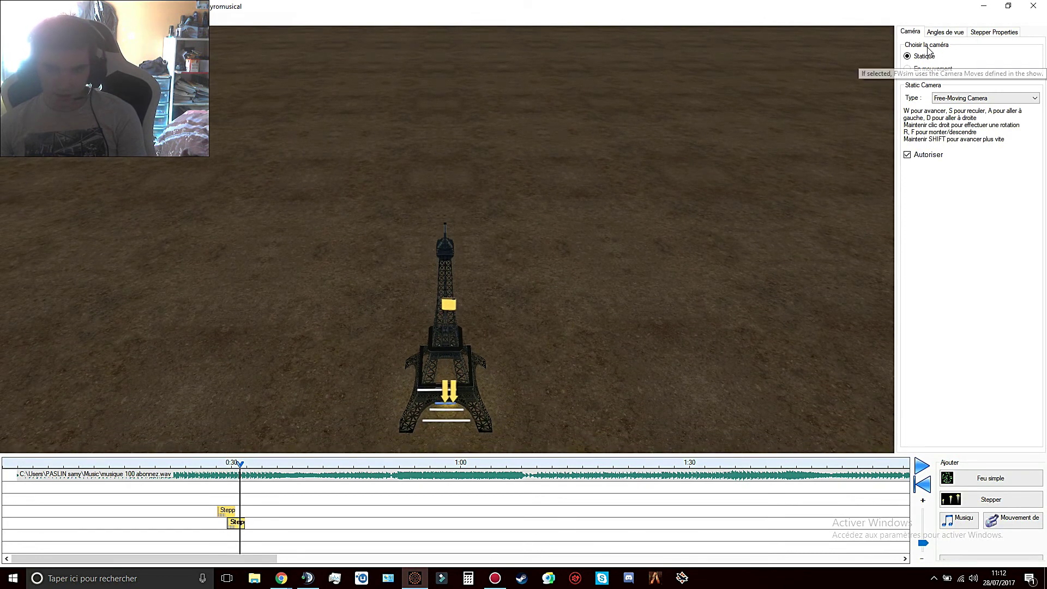
{"action": "left_click", "coordinate": [946, 31]}
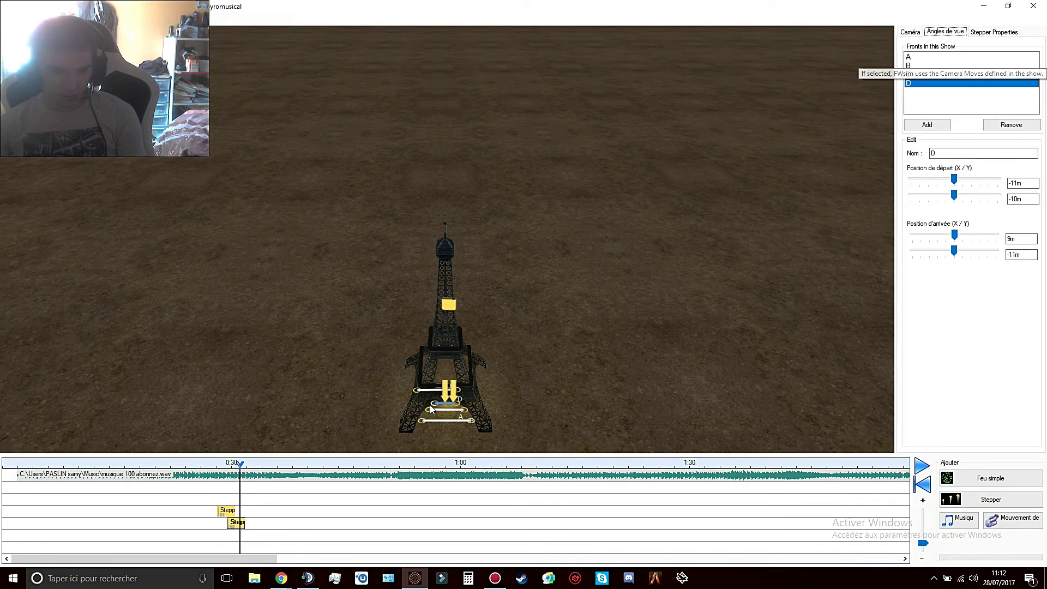
{"action": "mouse_move", "coordinate": [434, 406]}
{"action": "left_mouse_down"}
{"action": "mouse_move", "coordinate": [433, 396]}
{"action": "mouse_move", "coordinate": [461, 400]}
{"action": "mouse_move", "coordinate": [431, 405]}
{"action": "left_mouse_up"}
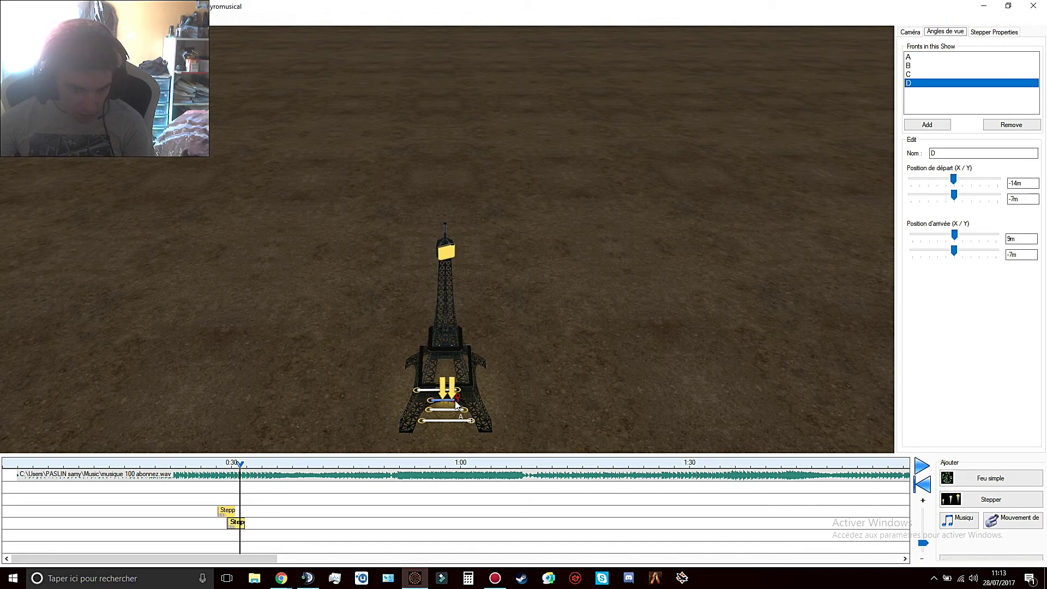
{"action": "left_click_drag", "start_coordinate": [456, 405], "coordinate": [457, 404]}
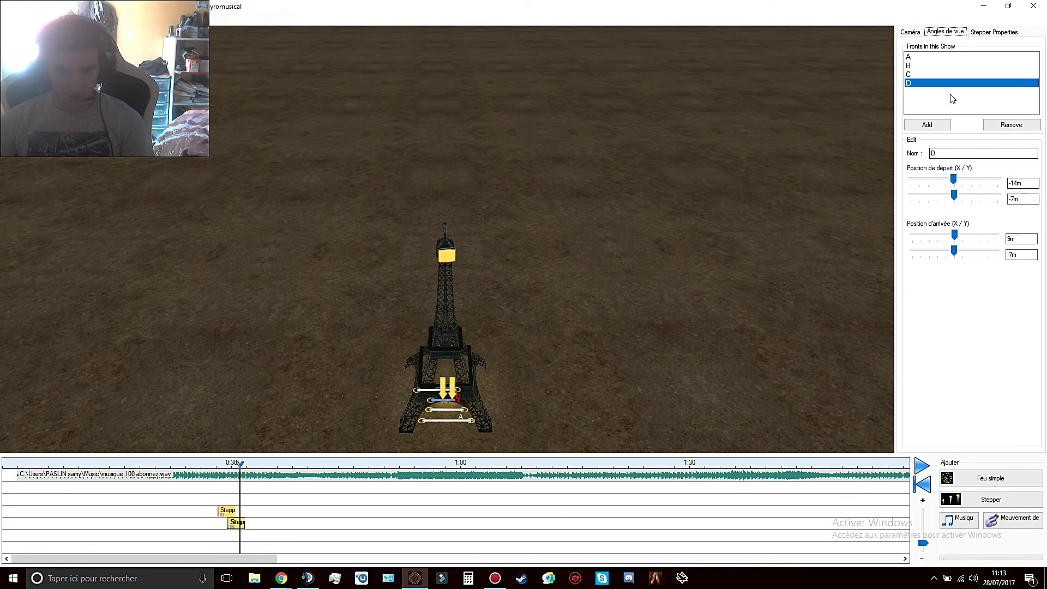
Set the front D stepper's start rotation to -60° and end rotation to 60°, and play back the show from just before 0:30 to check it
{"action": "left_click", "coordinate": [910, 32]}
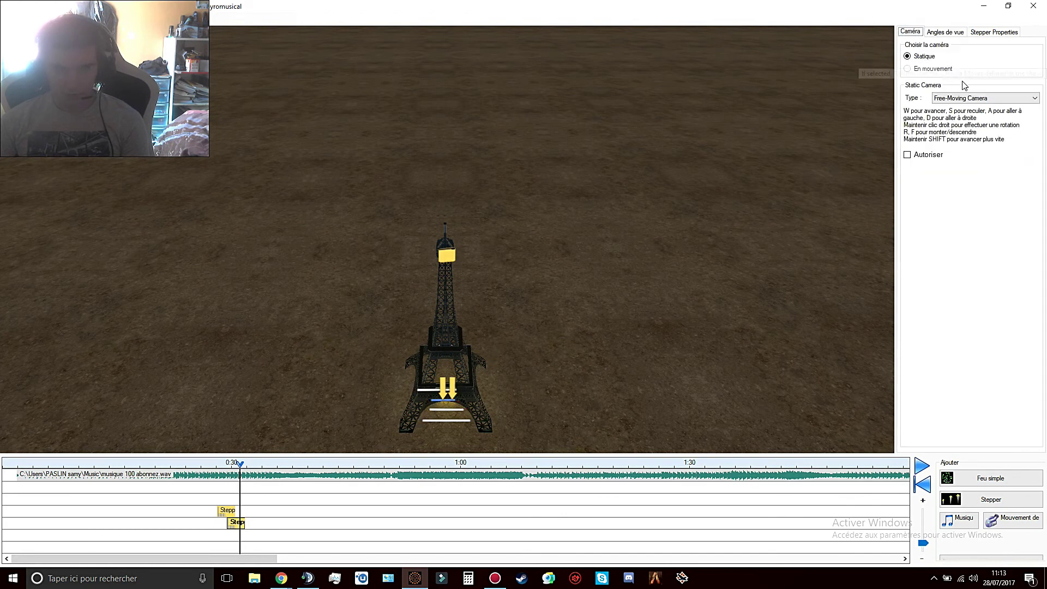
{"action": "left_click", "coordinate": [990, 32]}
{"action": "double_click", "coordinate": [1023, 117]}
{"action": "type", "text": "-60"}
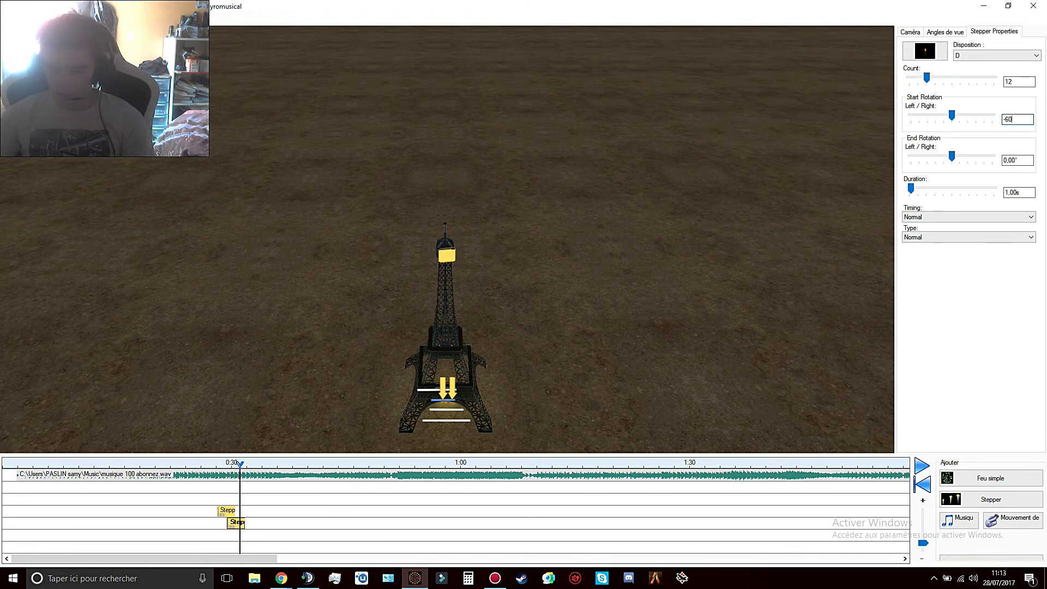
{"action": "key", "text": "Tab"}
{"action": "type", "text": "60"}
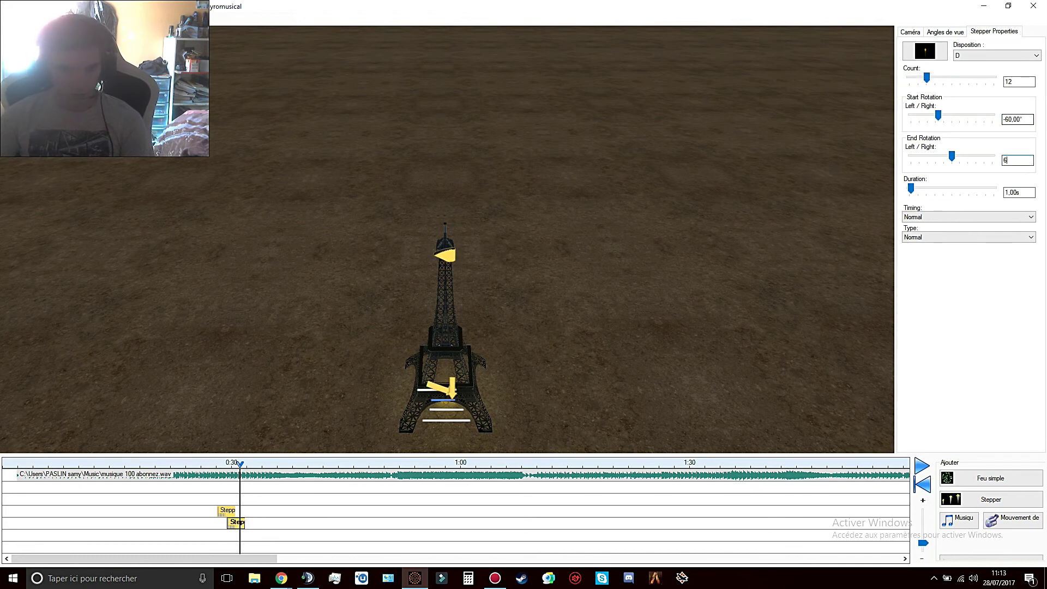
{"action": "key", "text": "Tab"}
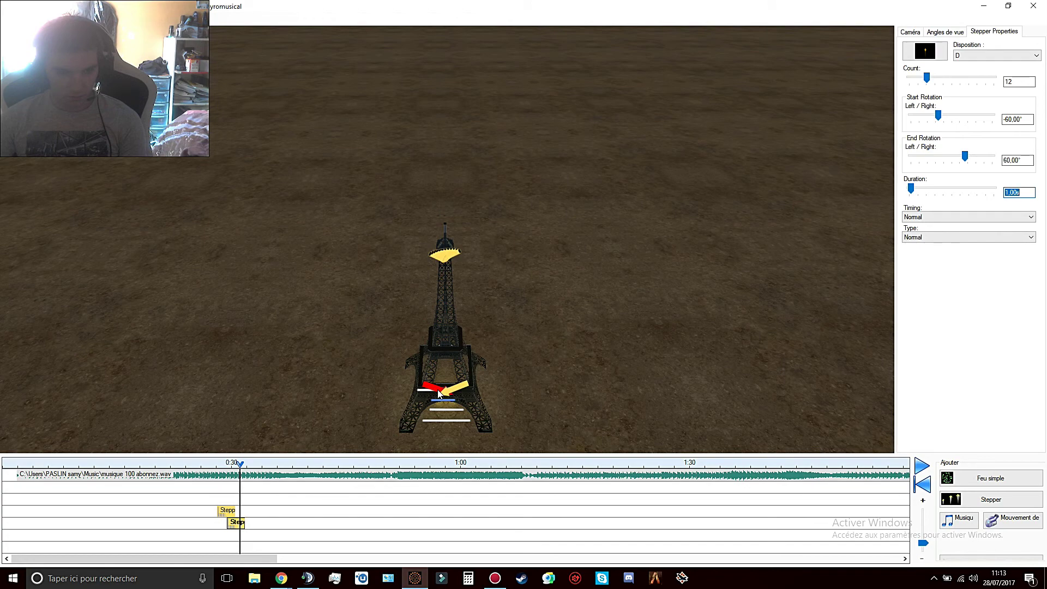
{"action": "left_click", "coordinate": [204, 464]}
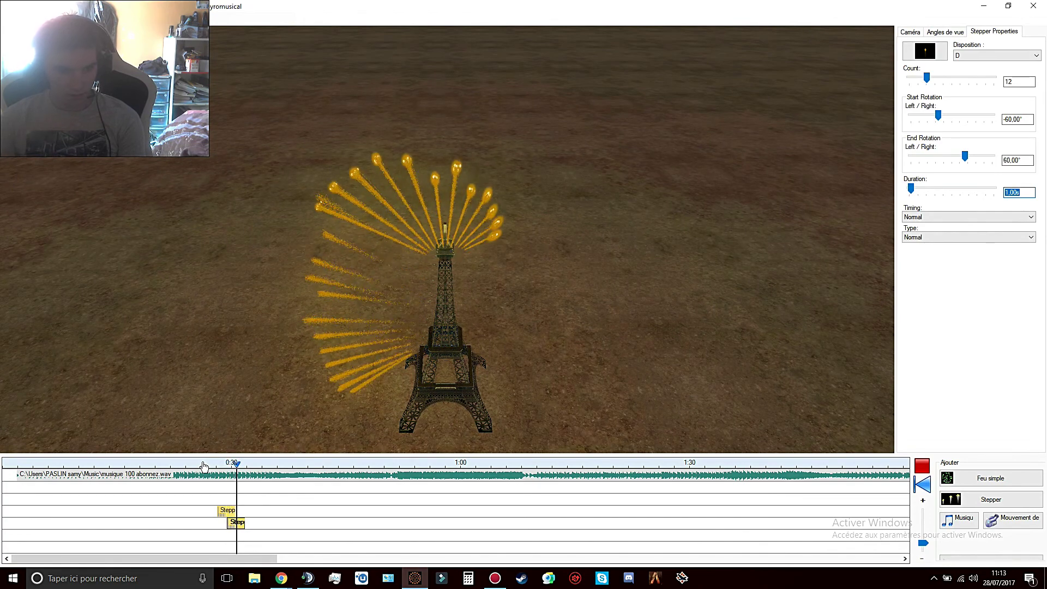
{"action": "key", "text": "space"}
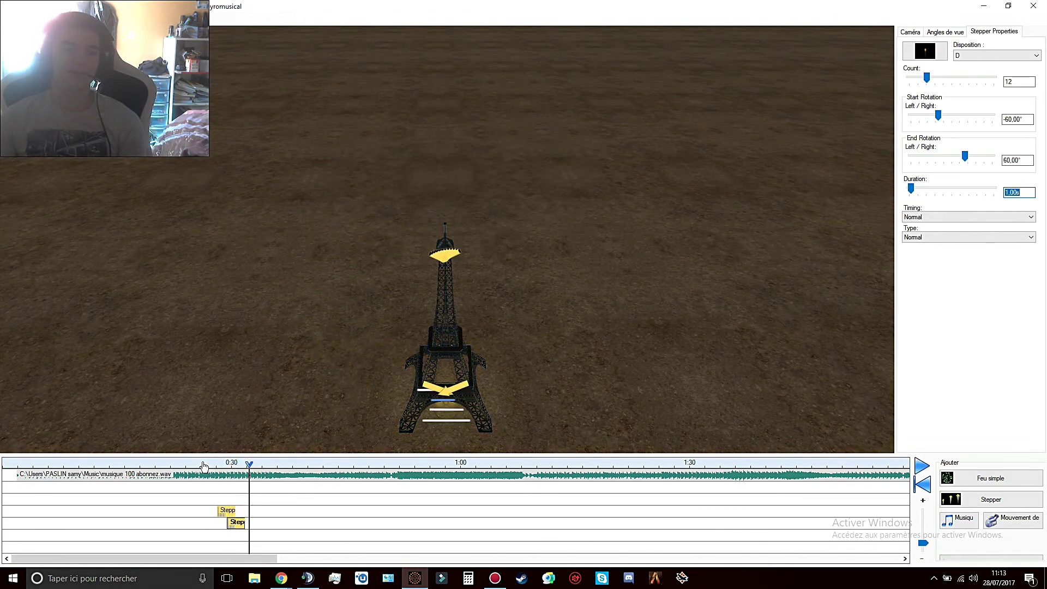